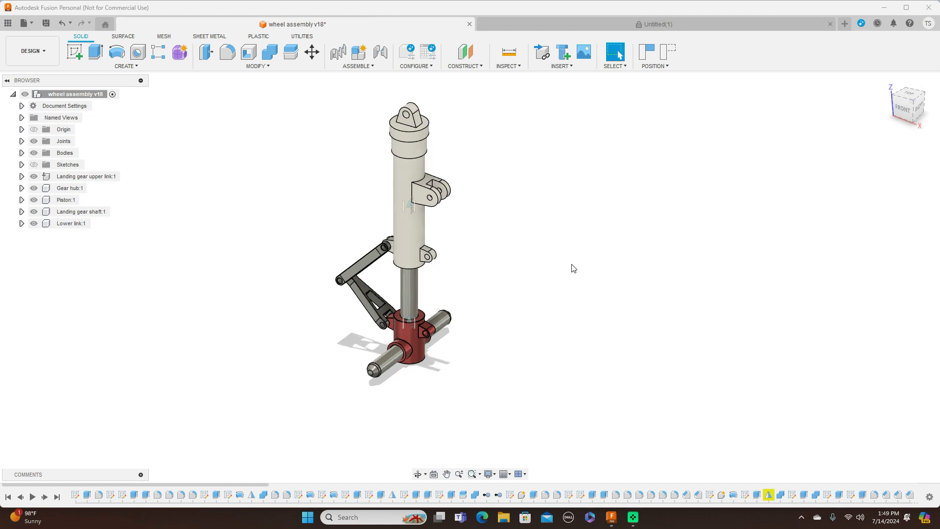
Step: Hide the bodies and every component of the wheel assembly except the lower link
middle_drag(552, 260, 602, 275)
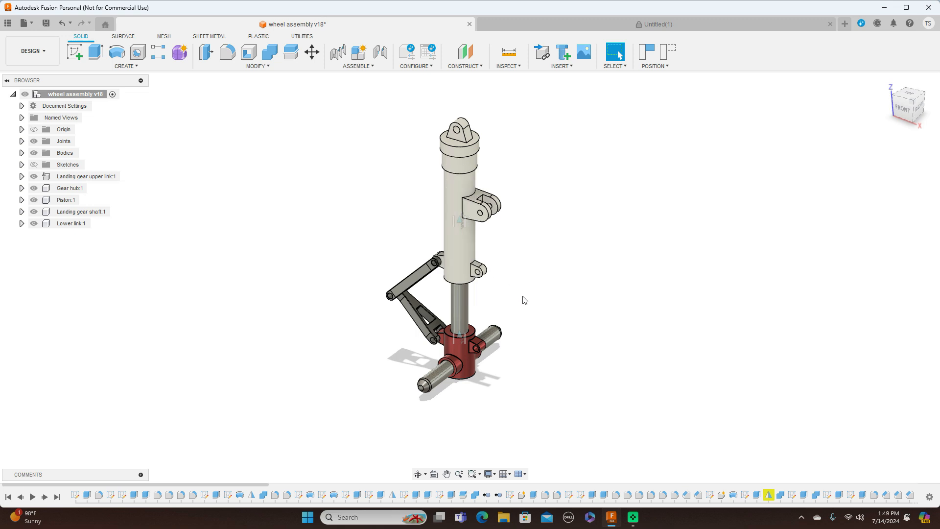
drag(466, 352, 469, 350)
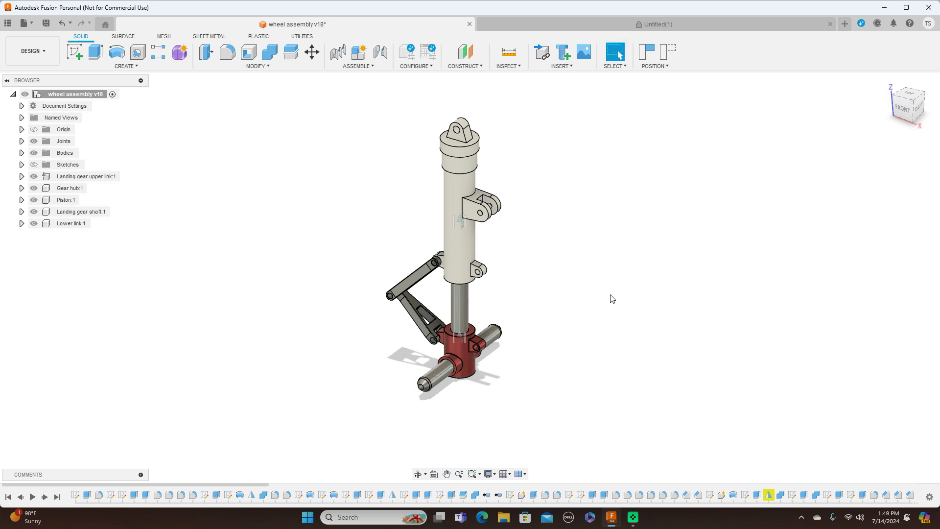
click(37, 212)
click(34, 211)
click(34, 200)
click(34, 190)
click(33, 176)
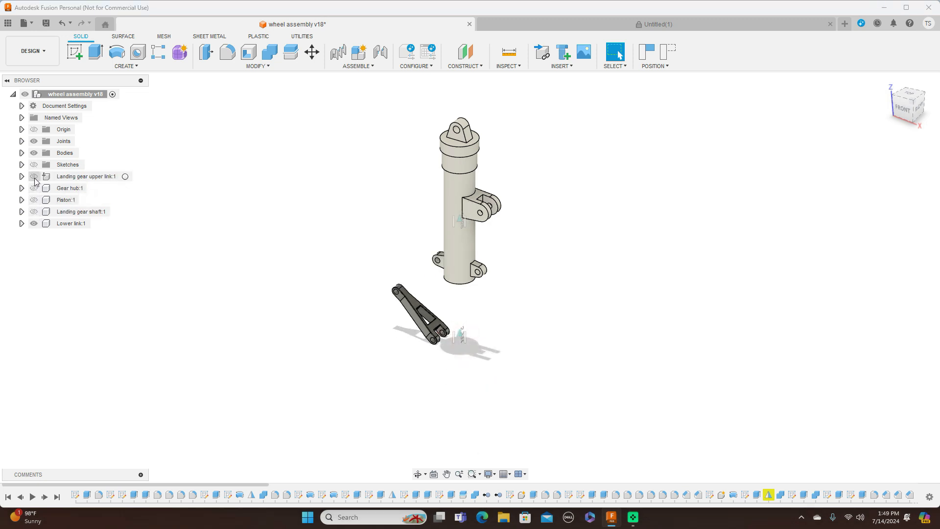
click(34, 153)
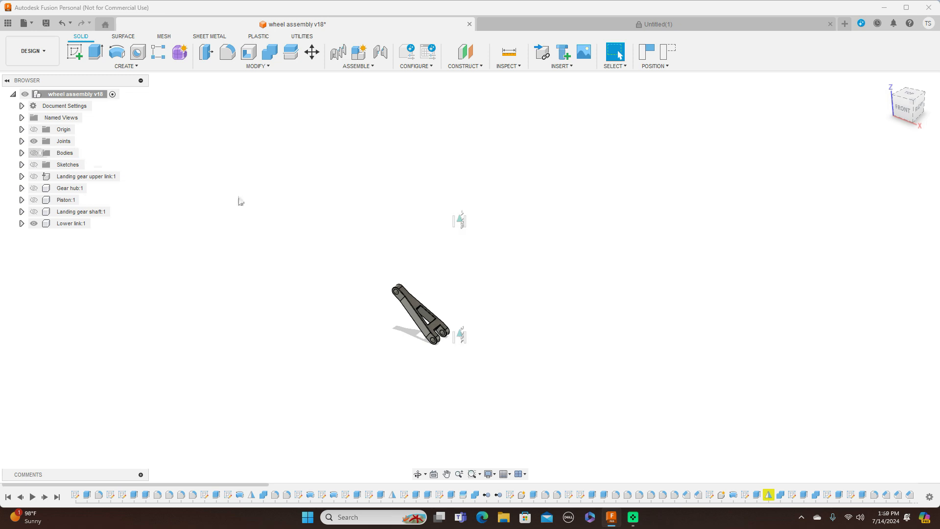
scroll(431, 314, up, 2)
scroll(430, 317, up, 2)
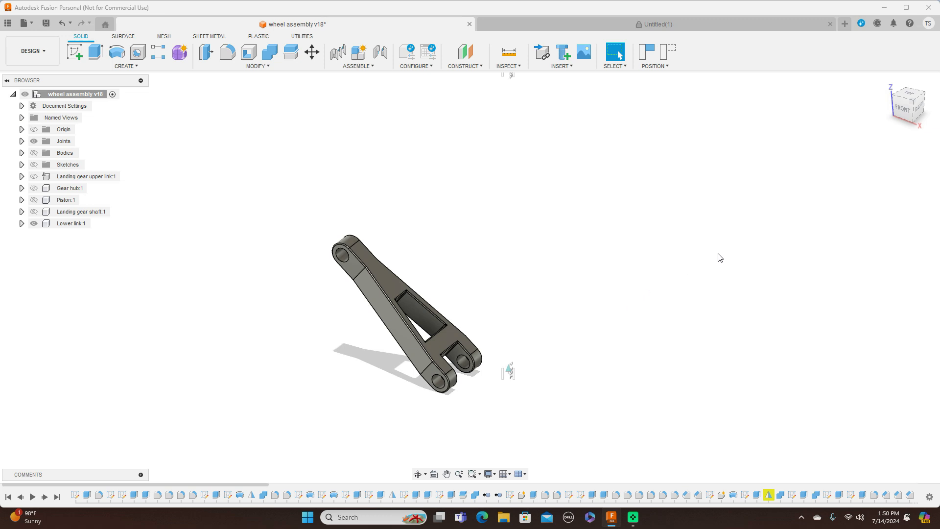
Step: In the empty untitled design, show the origin from the front and start a sketch on the XZ plane
click(731, 27)
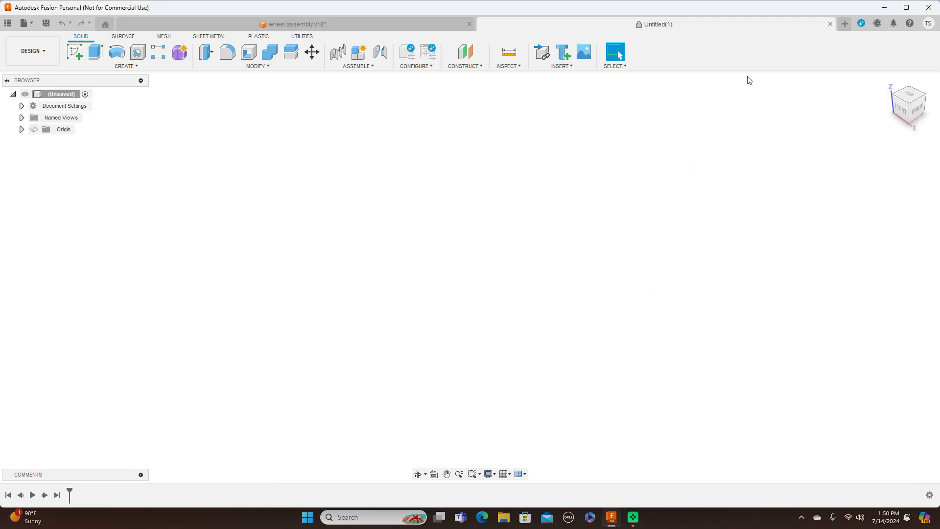
click(900, 109)
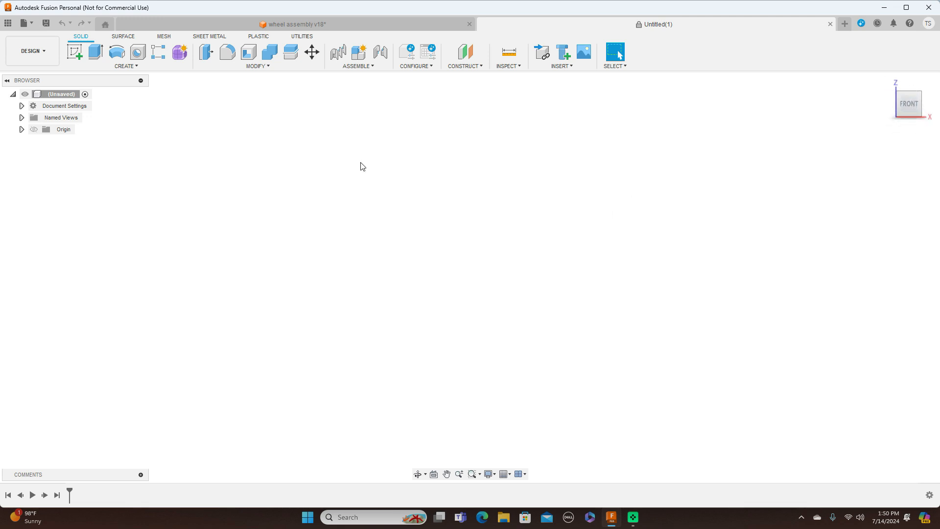
click(33, 129)
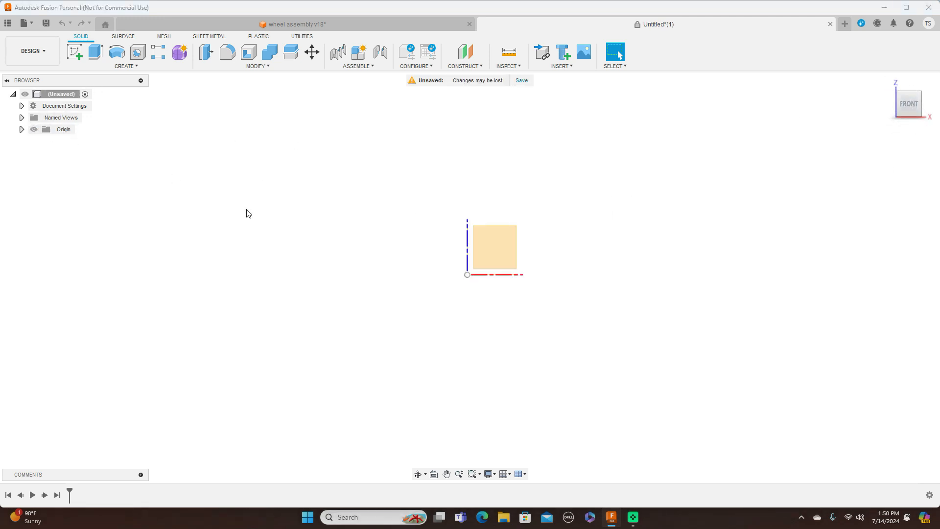
click(490, 239)
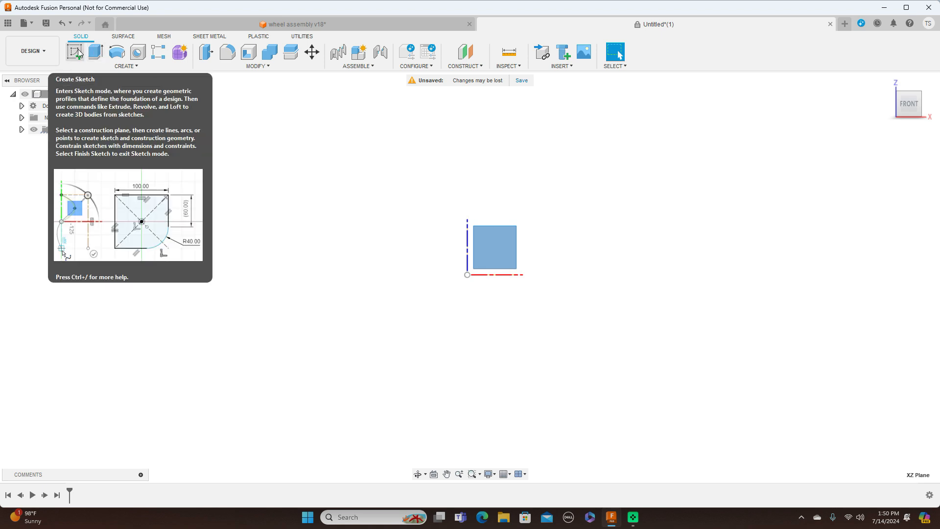
click(77, 49)
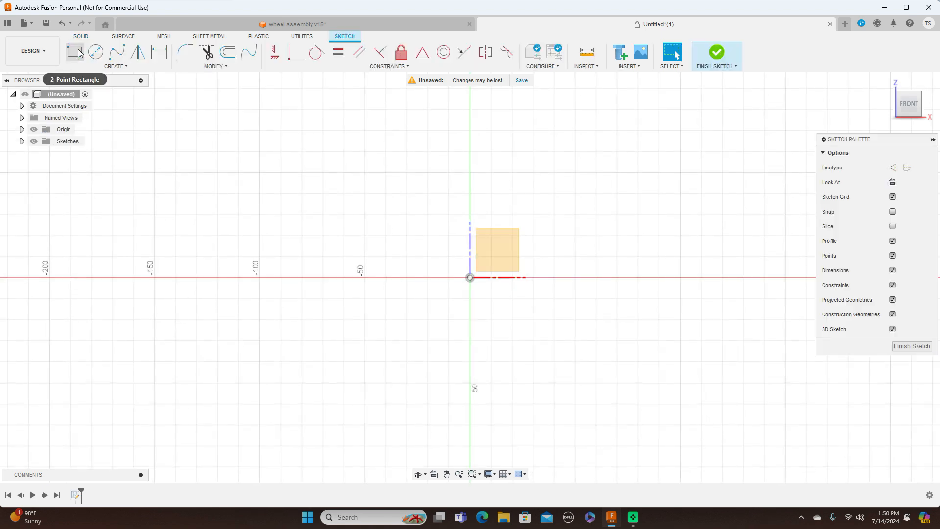
Step: Draw a 10 mm vertical line straight up from the origin
scroll(489, 303, up, 3)
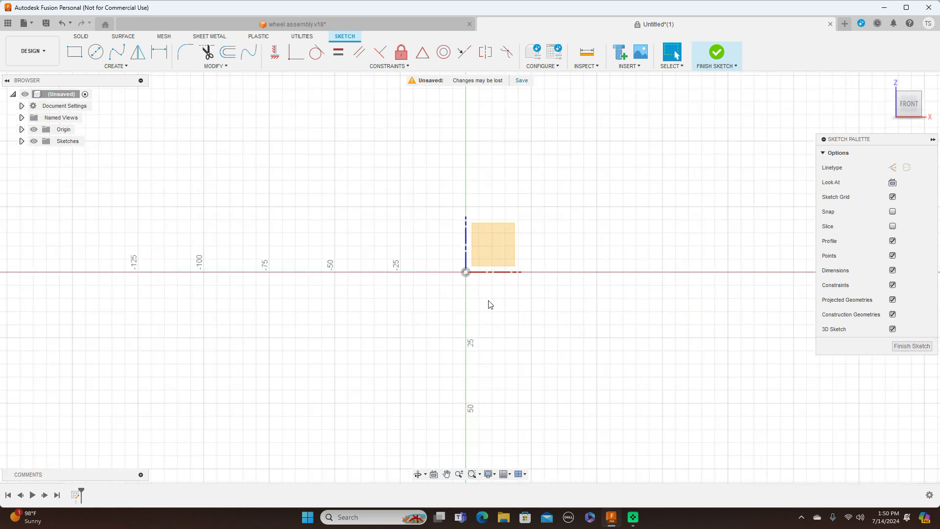
middle_drag(636, 303, 591, 312)
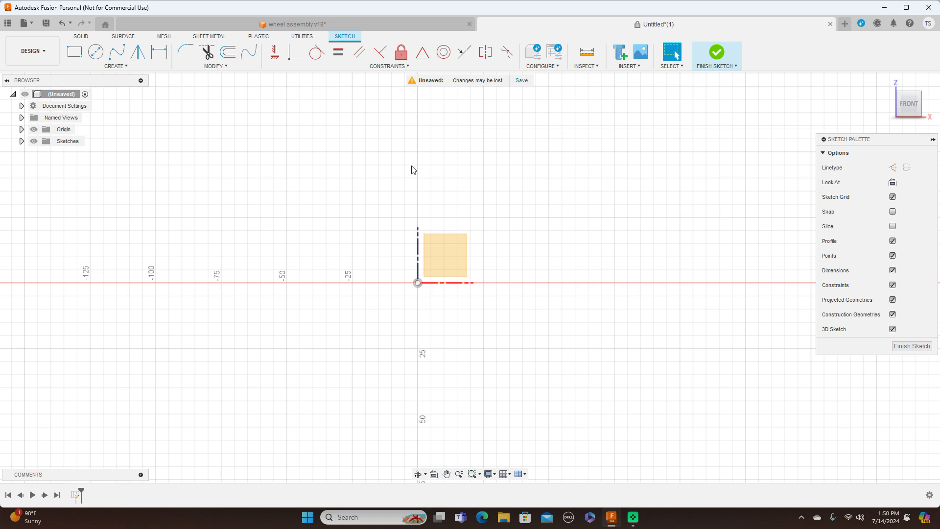
key(l)
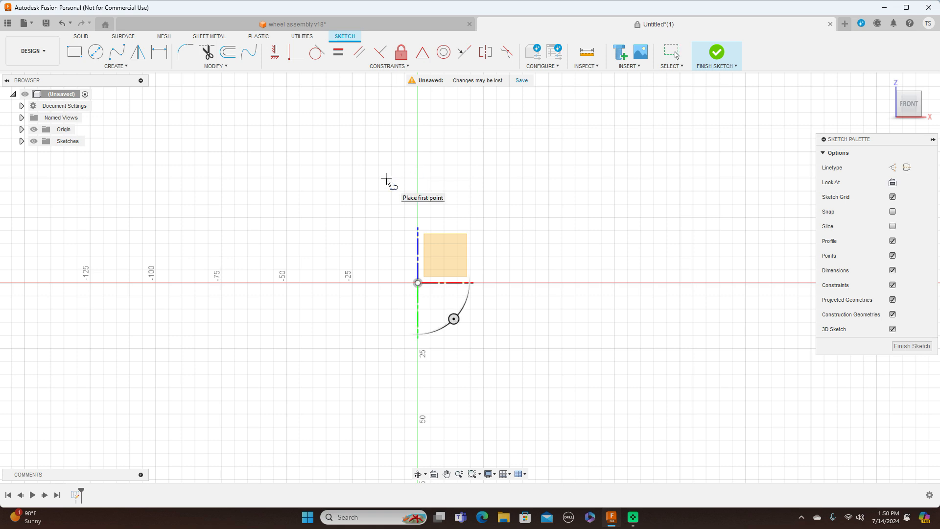
click(418, 283)
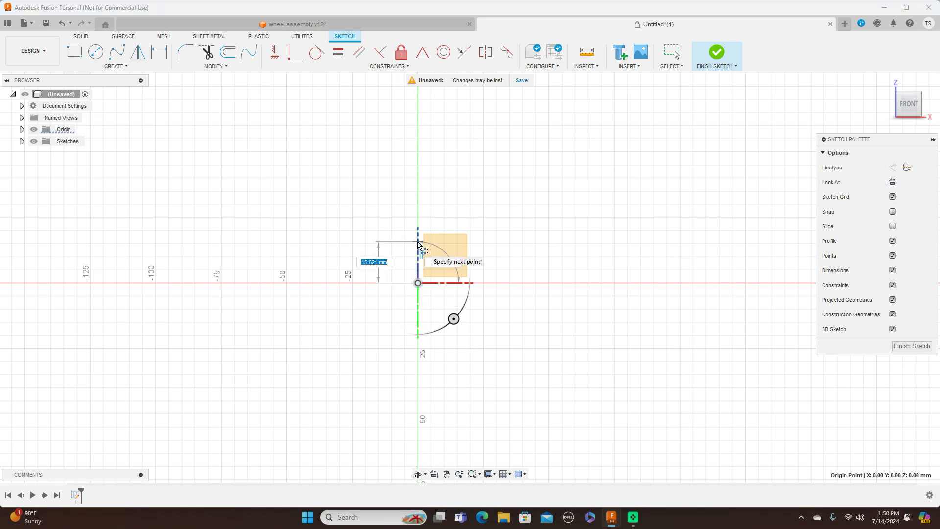
key(BackSpace)
key(Tab)
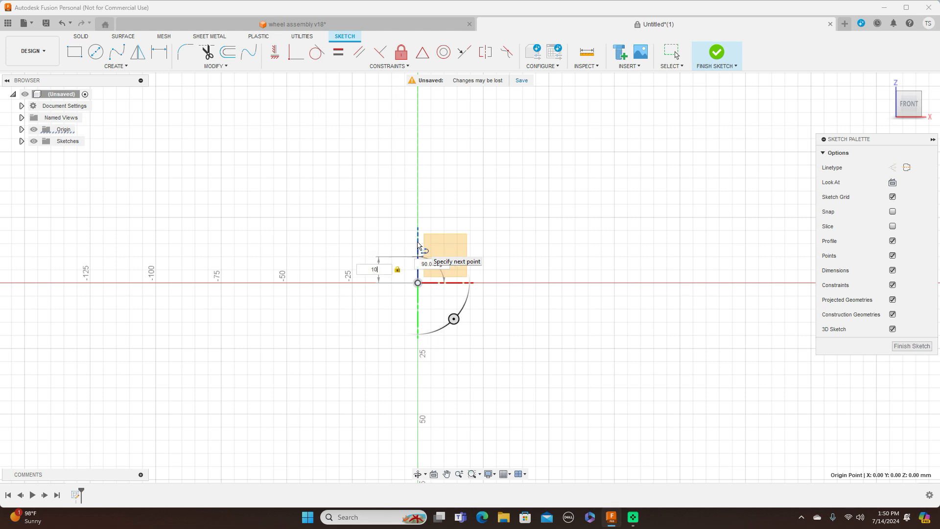
key(Return)
key(Escape)
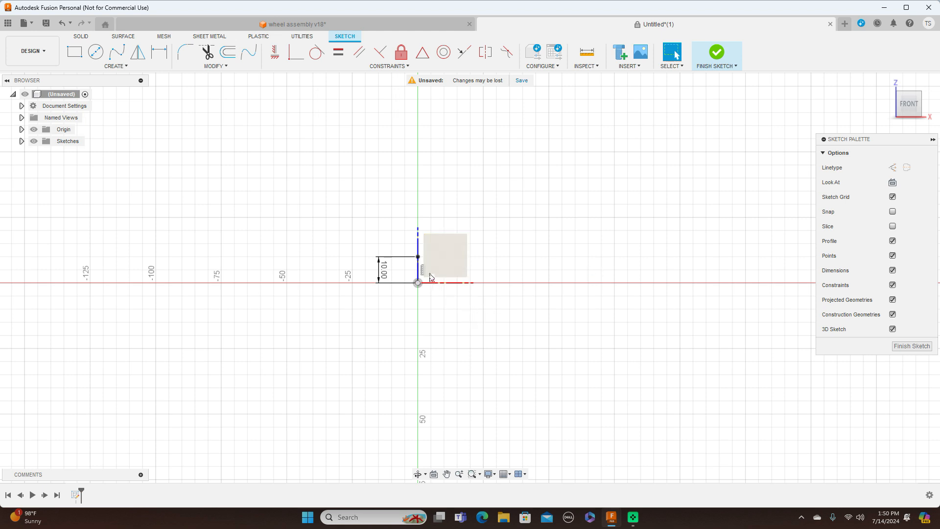
Step: Draw a second vertical line about 21 mm long, upward from the horizontal axis, about 107 mm from the origin on the positive X side
key(l)
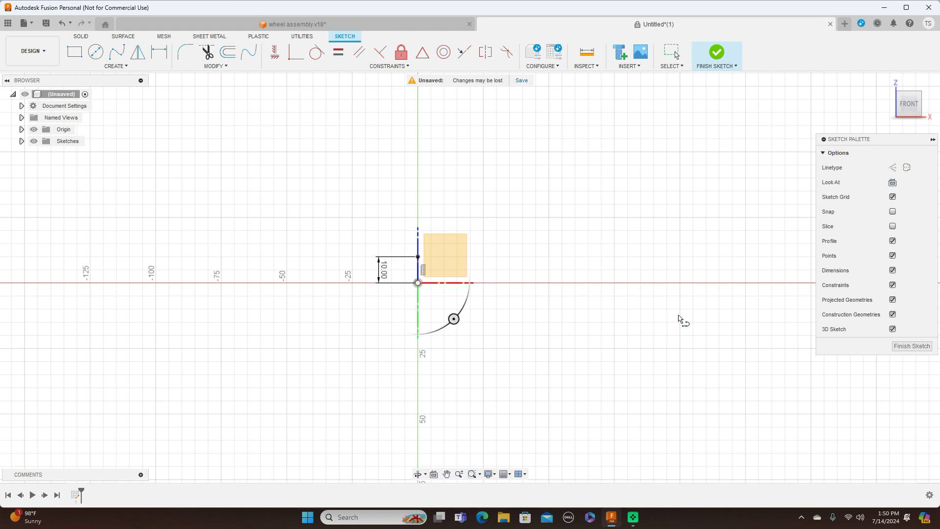
click(698, 283)
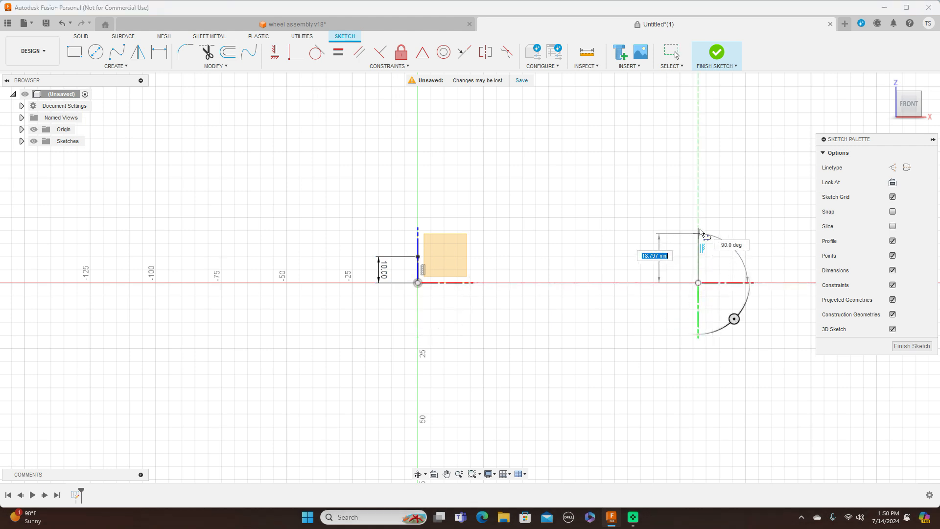
click(699, 228)
right_click(703, 231)
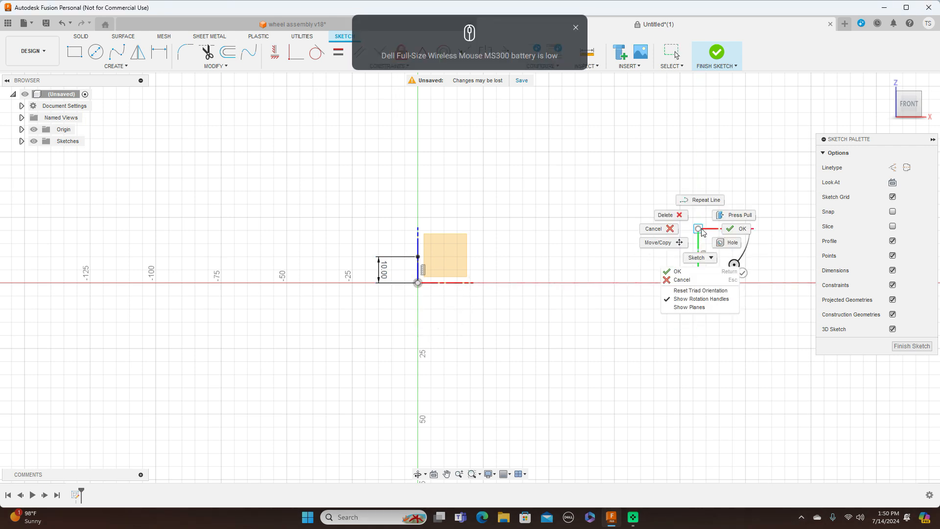
click(737, 229)
click(576, 27)
Step: Dimension the horizontal distance between the two vertical lines as 180 mm
scroll(647, 171, up, 4)
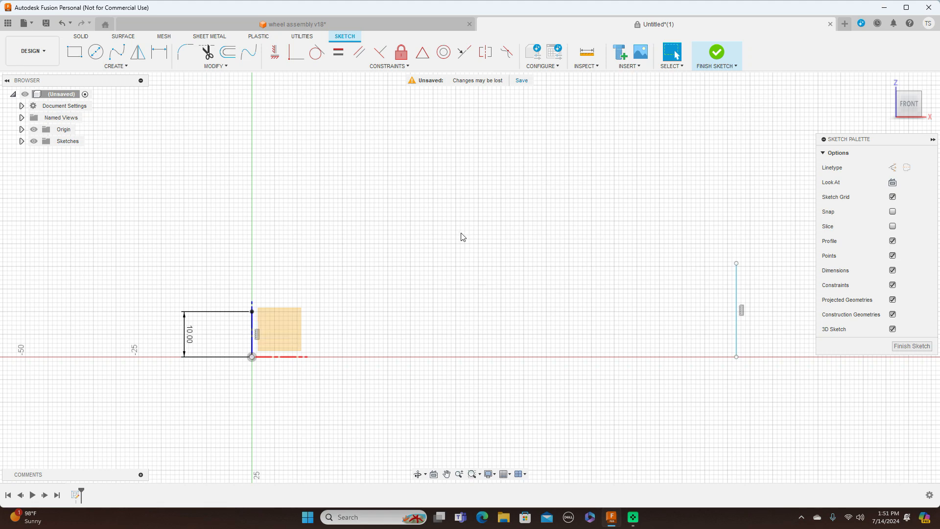
click(162, 55)
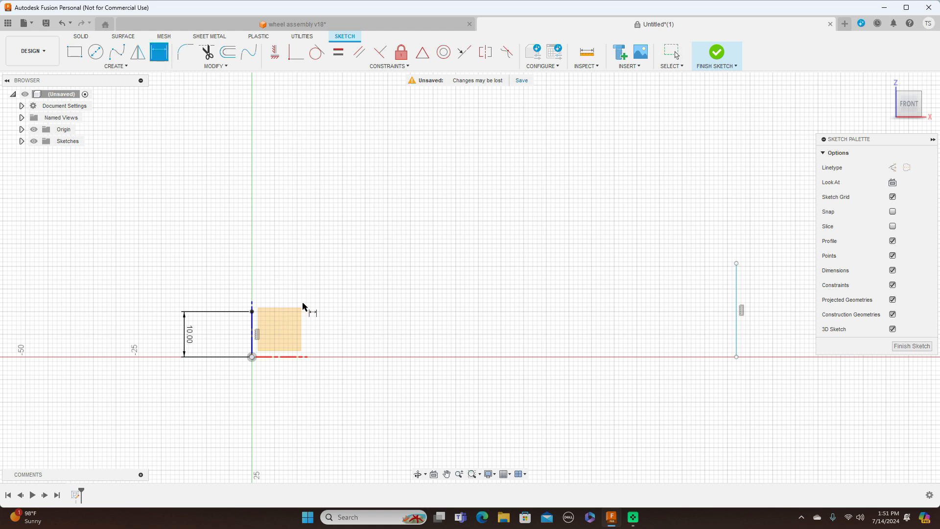
click(737, 293)
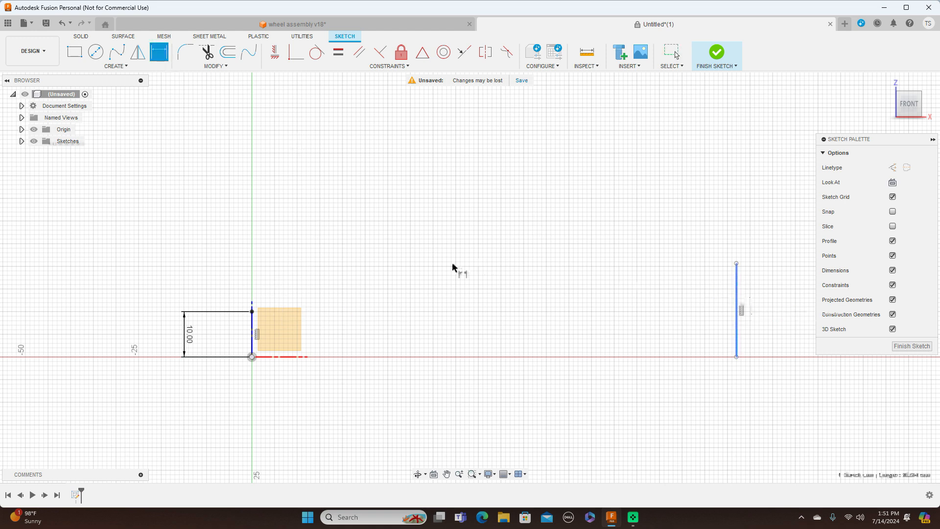
click(252, 328)
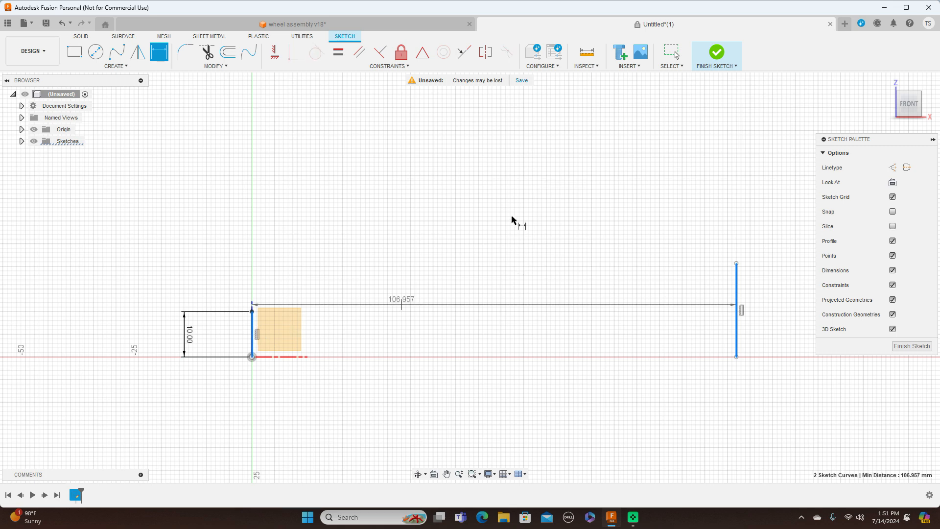
click(495, 164)
key(BackSpace)
text(180)
key(Return)
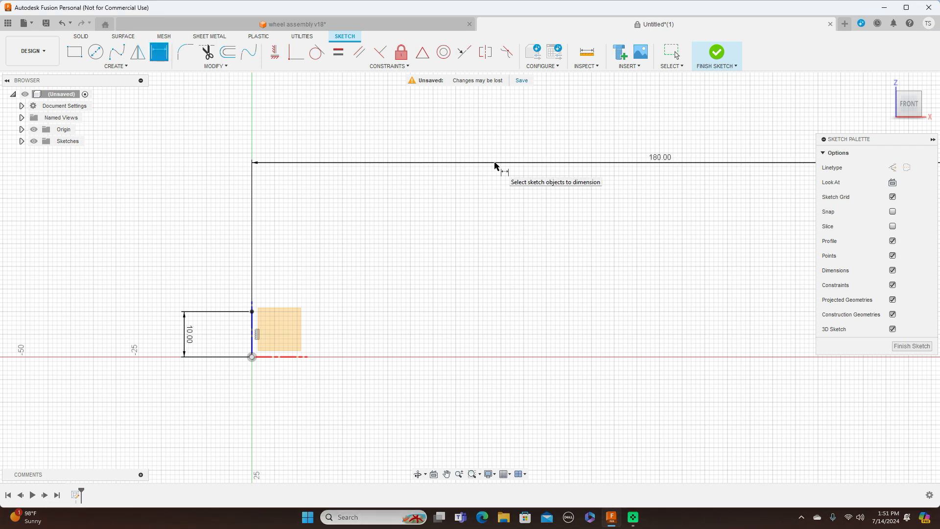
right_click(514, 191)
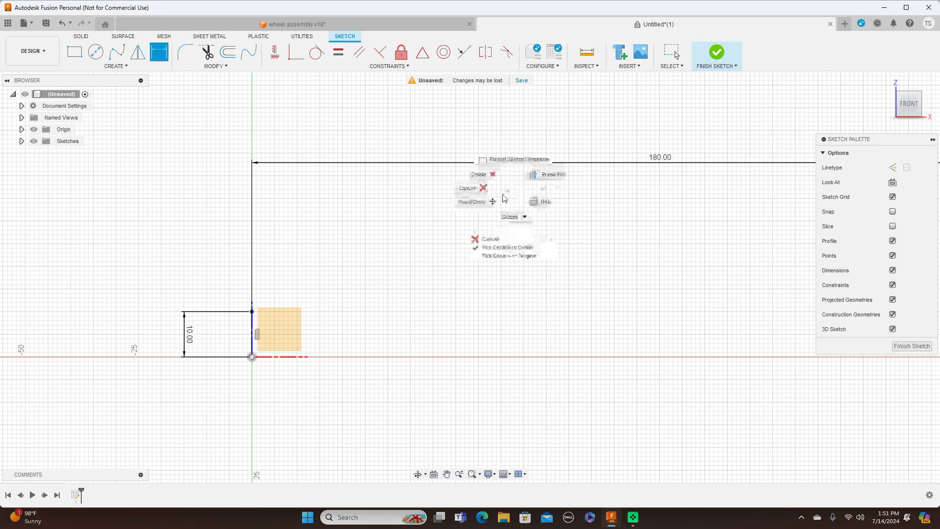
click(480, 190)
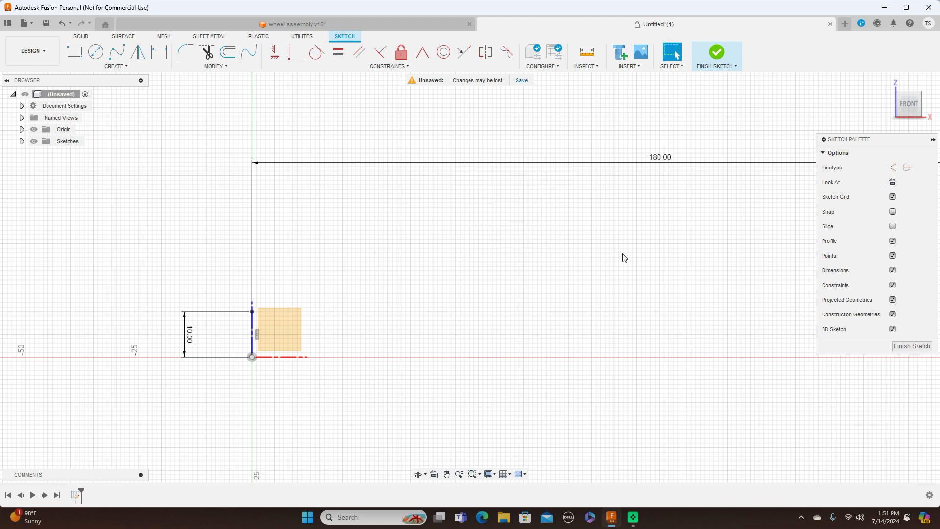
Step: Dimension the length of the vertical line farther from the origin as 30 mm
scroll(621, 256, down, 3)
middle_drag(569, 237, 506, 231)
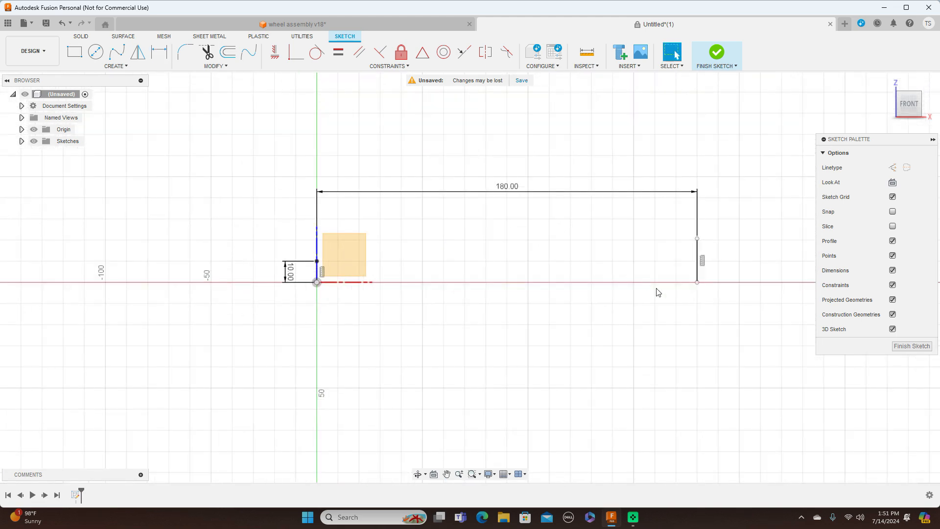
scroll(666, 295, up, 2)
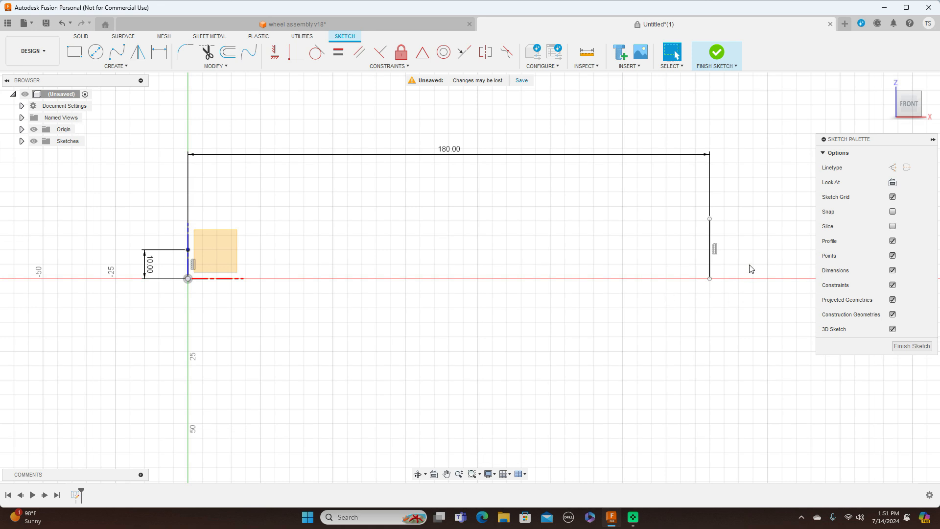
click(711, 239)
click(161, 55)
click(711, 236)
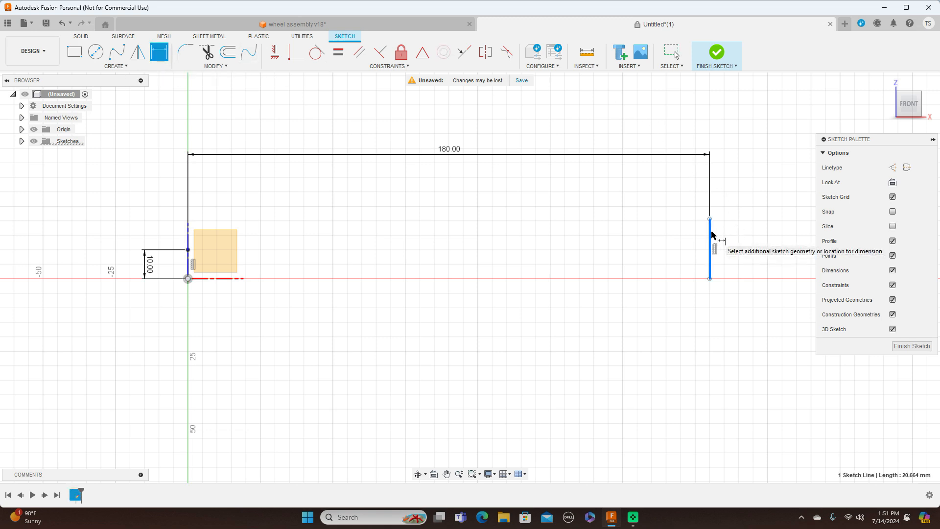
click(746, 234)
key(BackSpace)
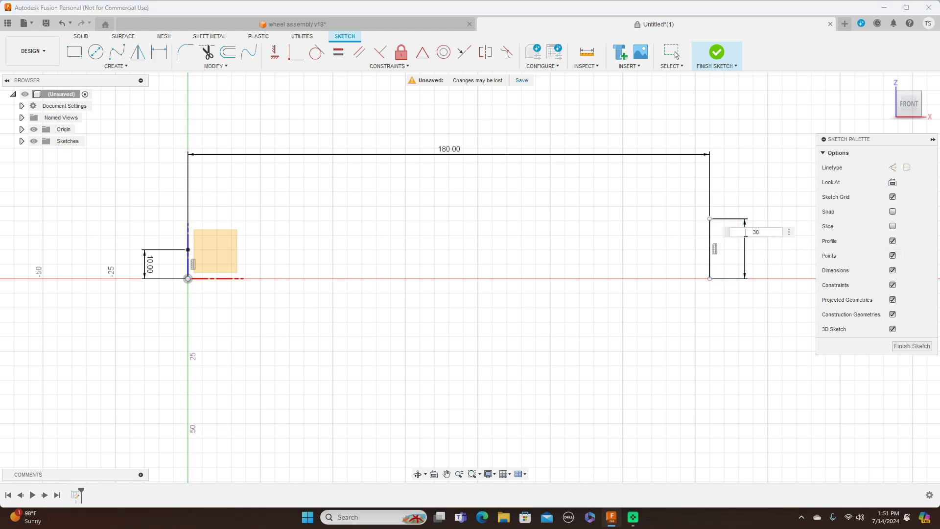
text(30)
key(Return)
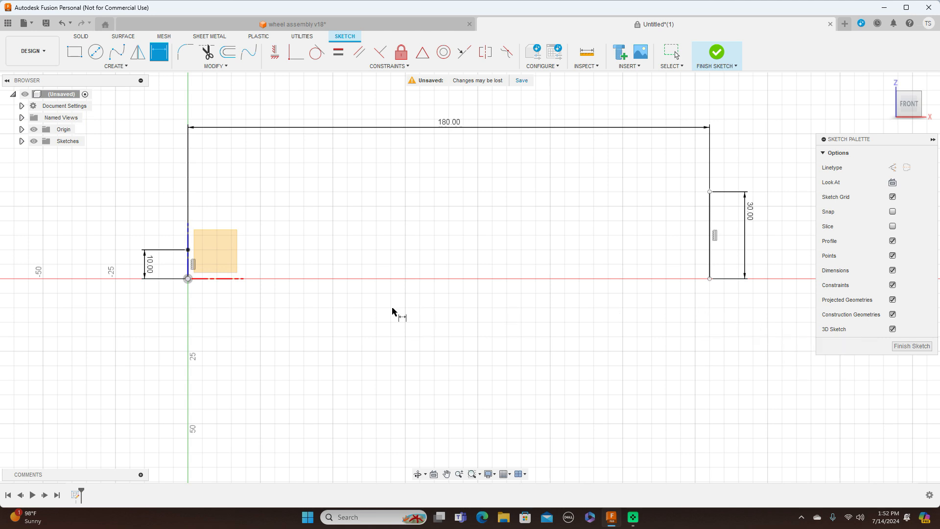
Step: Draw a 15 mm horizontal line from the upper end of the 10 mm line toward the other vertical line
key(l)
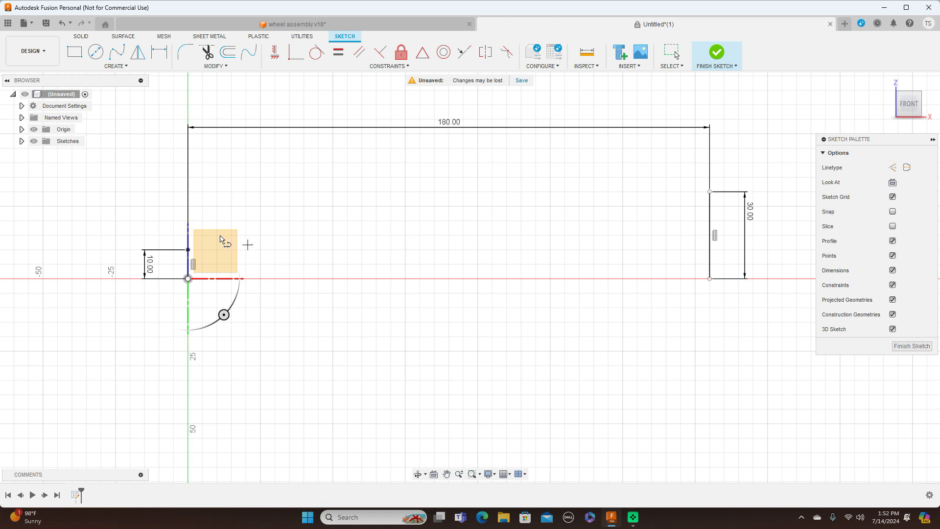
click(188, 250)
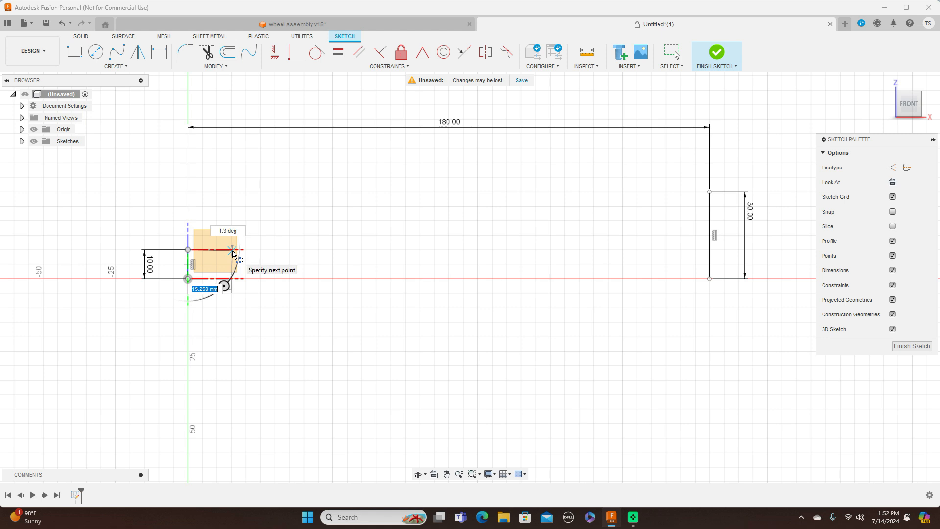
key(BackSpace)
text(15)
key(Tab)
key(Return)
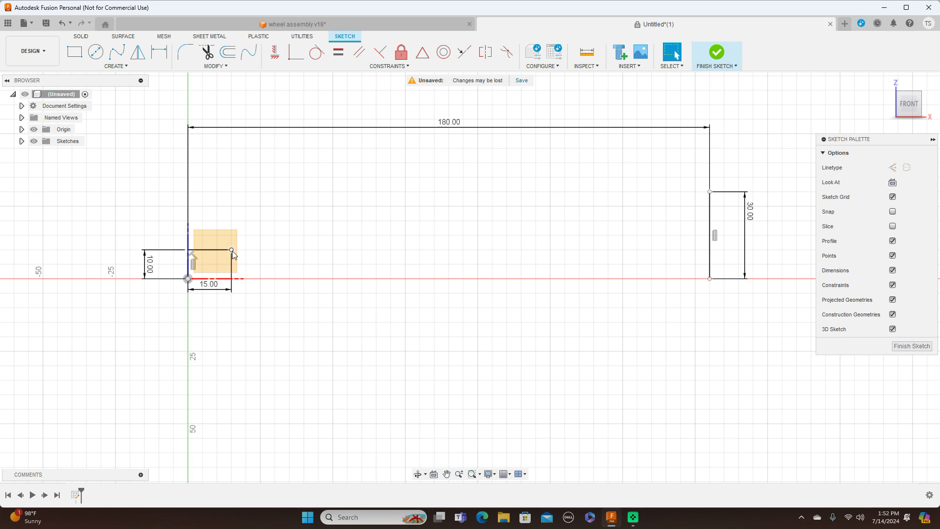
Step: Draw a sloped line about 109 mm long at about 10.6 degrees, rising from the free end of the 15 mm line
key(l)
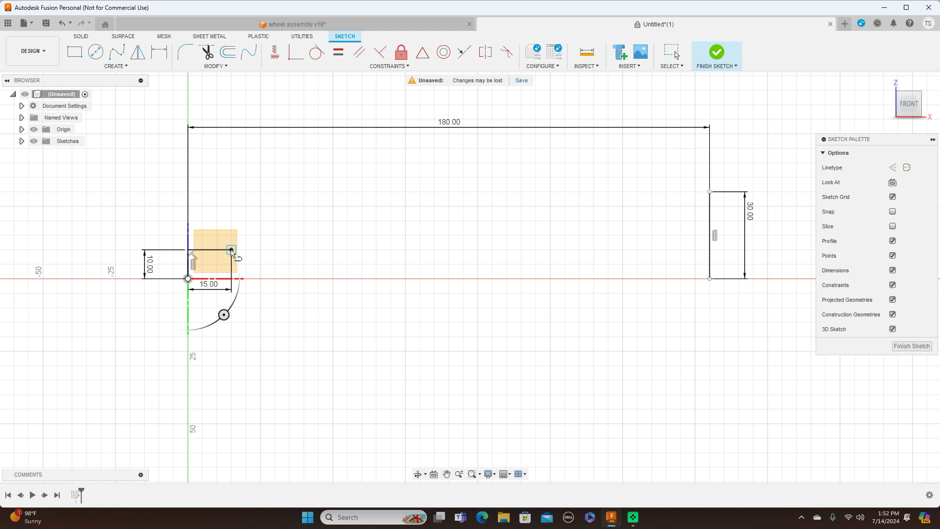
click(232, 251)
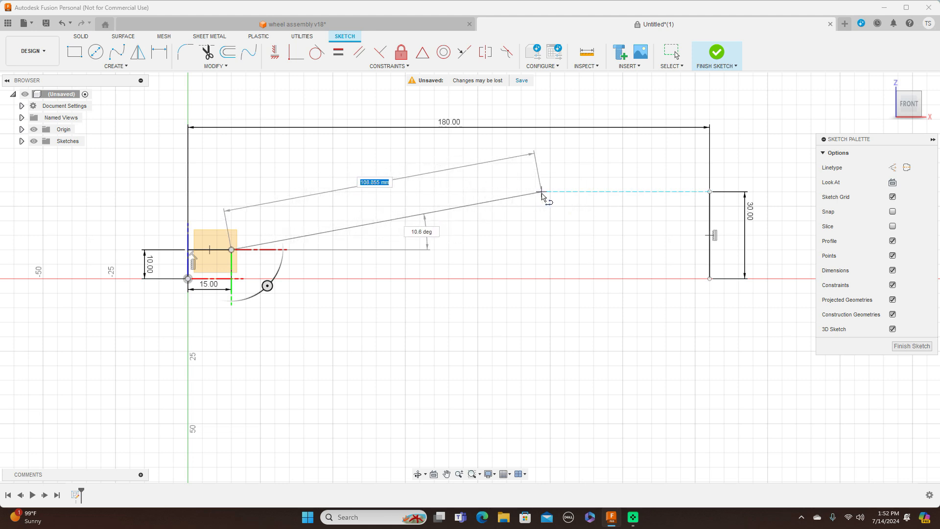
click(542, 194)
right_click(542, 194)
click(573, 182)
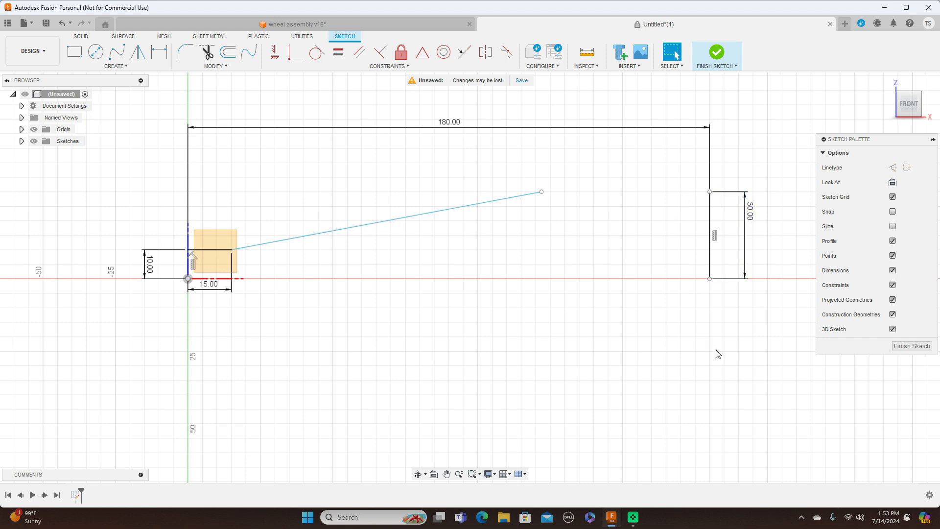
Step: Draw a 30 mm horizontal line from the upper end of the far vertical line, running toward the origin side
key(l)
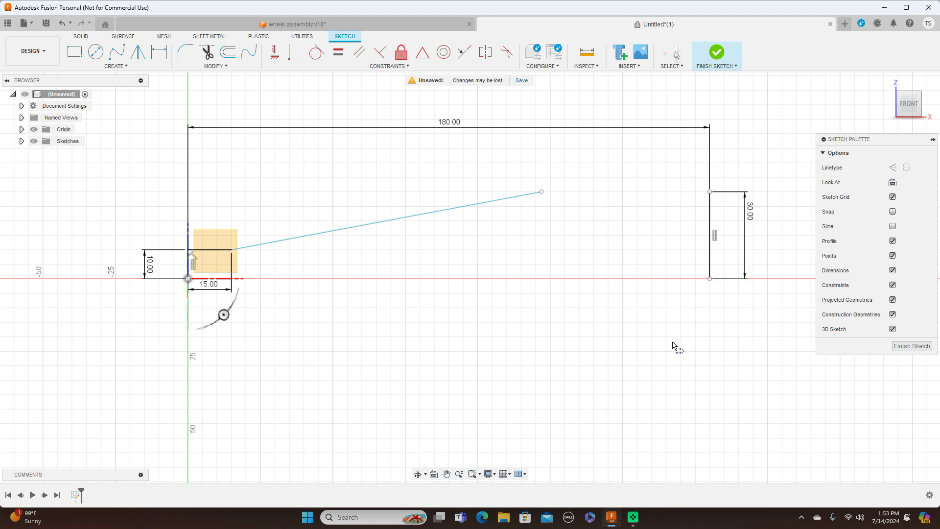
click(710, 193)
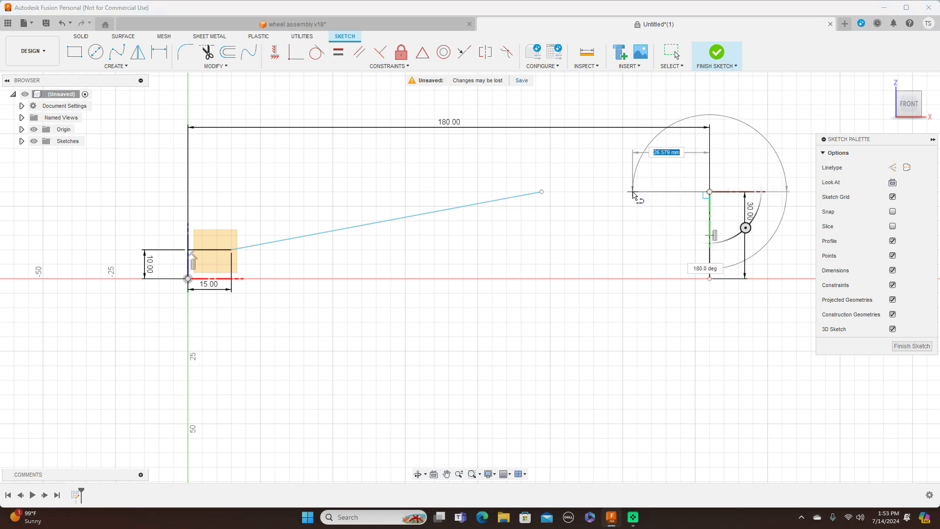
key(BackSpace)
text(30)
key(Return)
key(Escape)
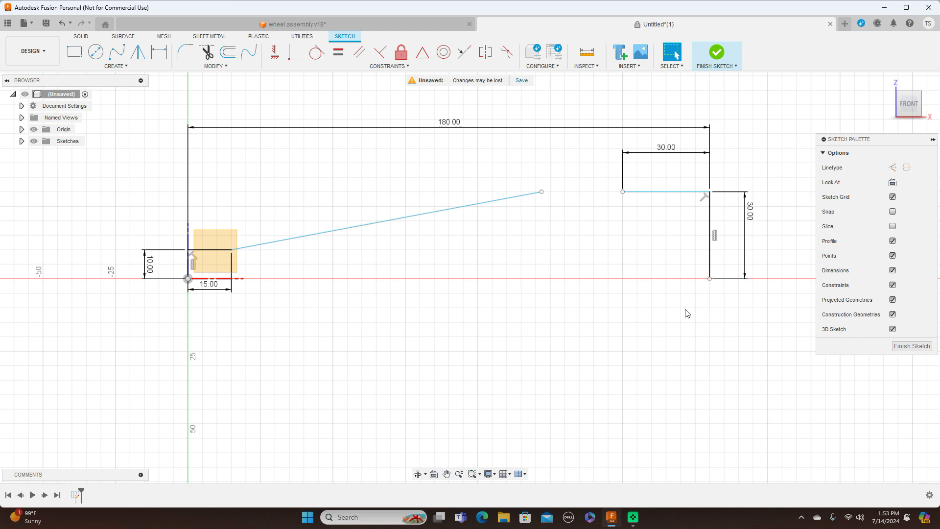
Step: Draw a 30 mm horizontal line from the lower end of the far vertical line, running along the axis toward the origin
key(l)
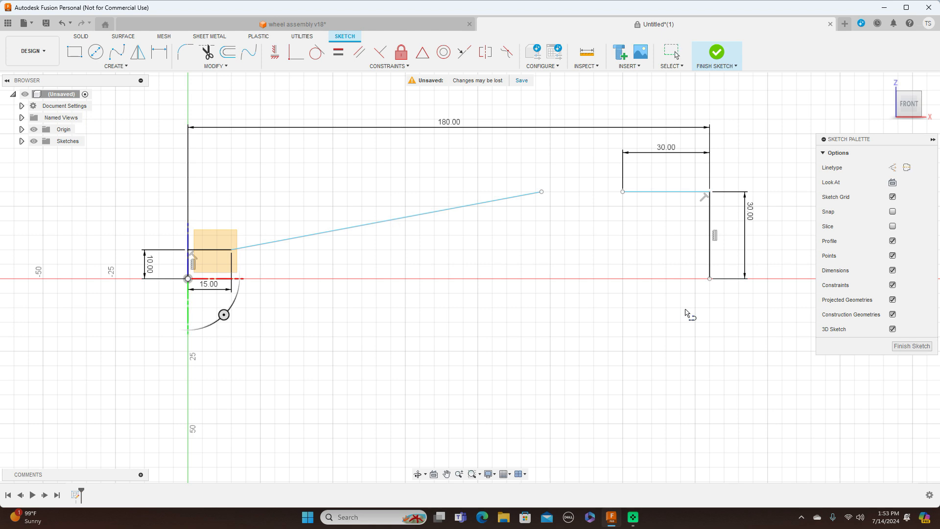
click(710, 279)
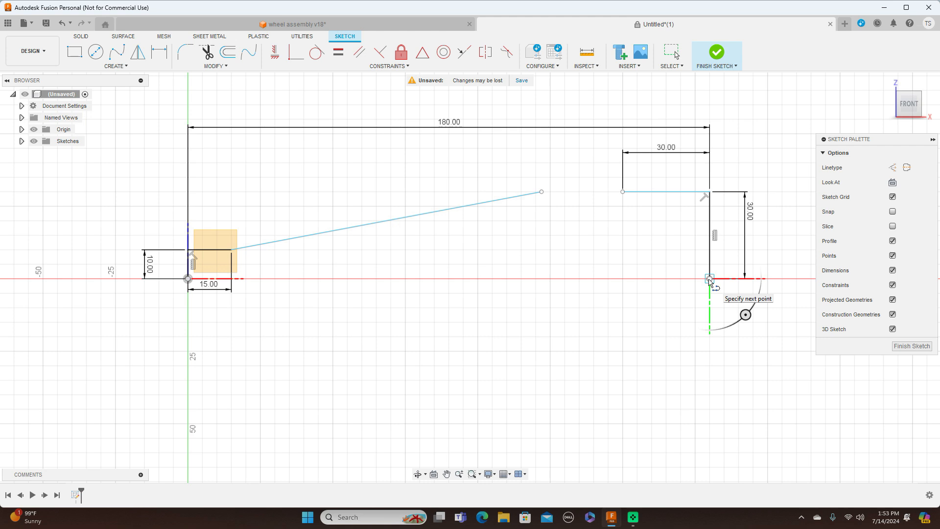
drag(710, 279, 632, 282)
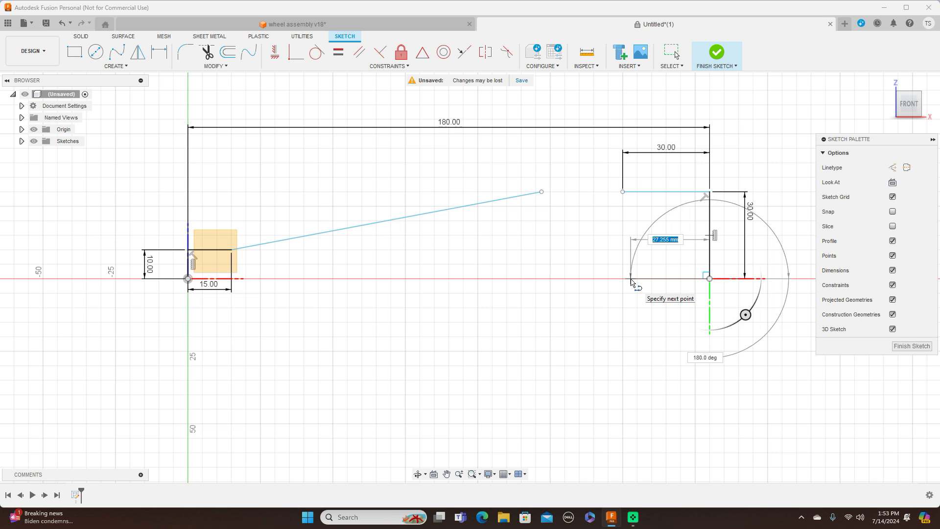
text(30)
key(Return)
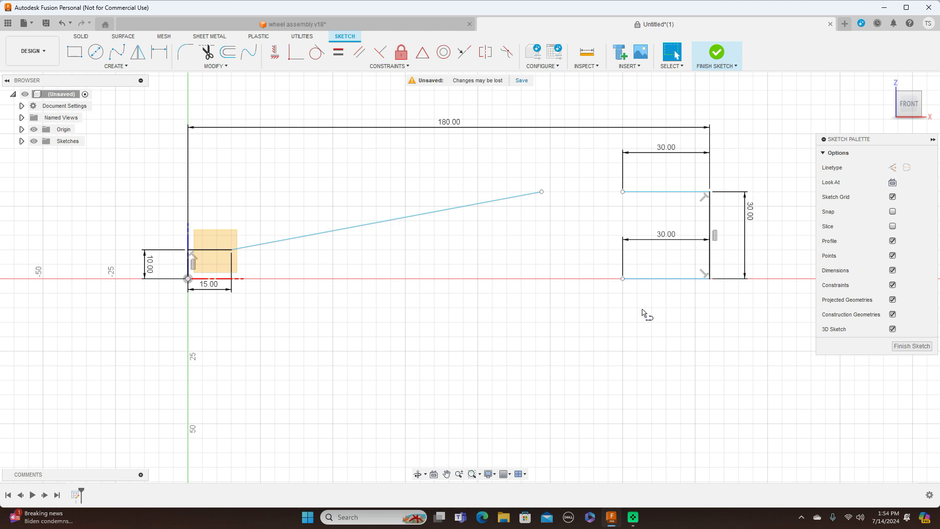
Step: Draw a 15 mm vertical line upward from the free end of the lower 30 mm line
key(m)
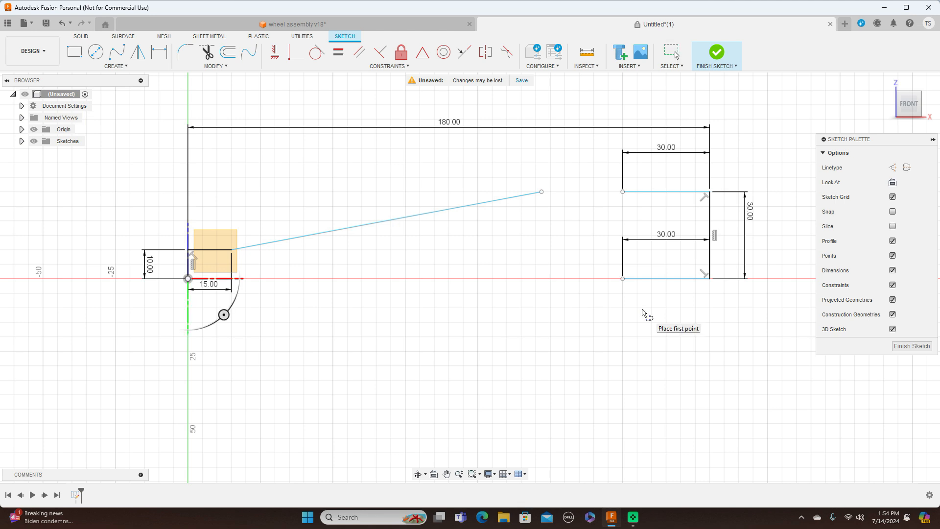
click(623, 279)
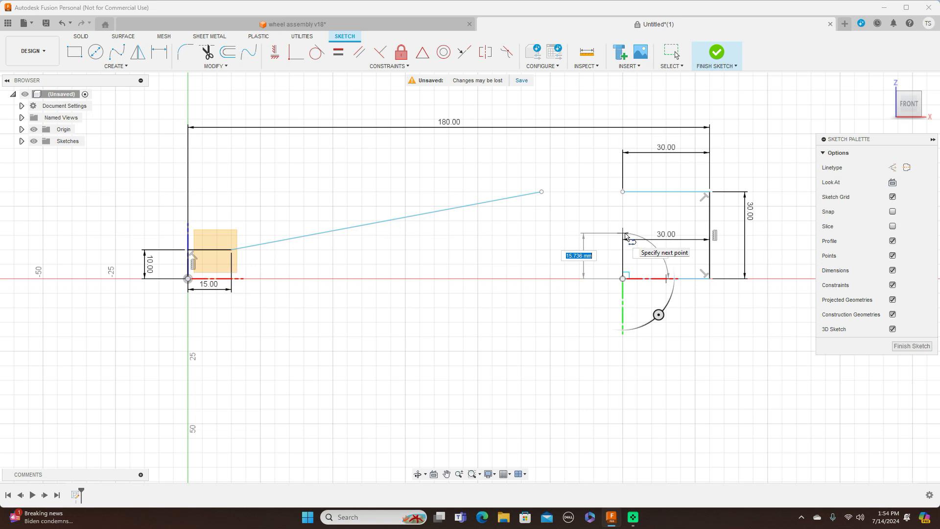
key(BackSpace)
text(15)
key(Tab)
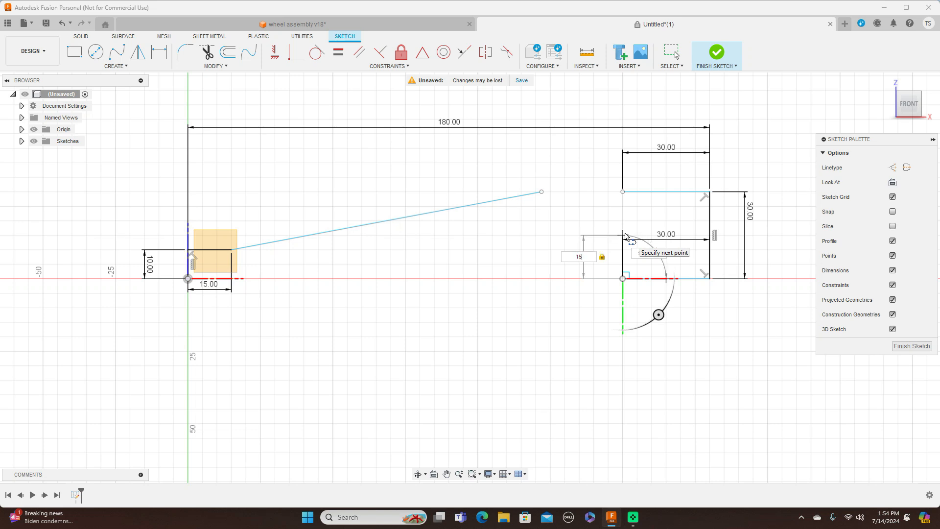
key(Return)
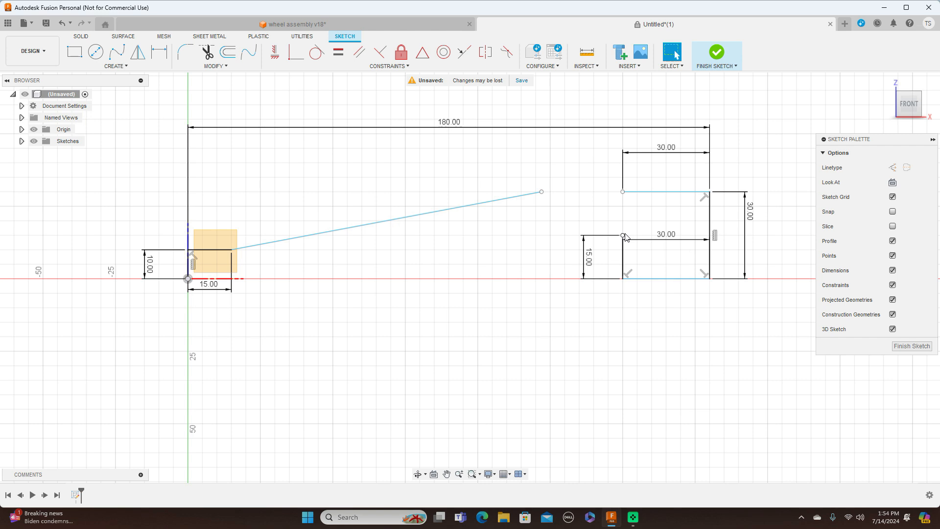
Step: Draw a horizontal line from the upper end of the 15 mm vertical line across to the far vertical line
key(l)
click(625, 237)
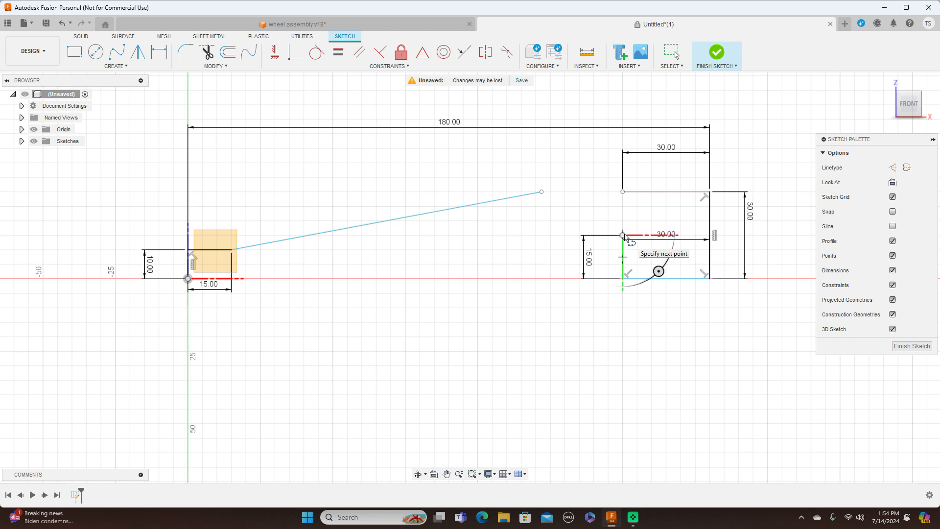
click(710, 236)
click(710, 192)
right_click(710, 192)
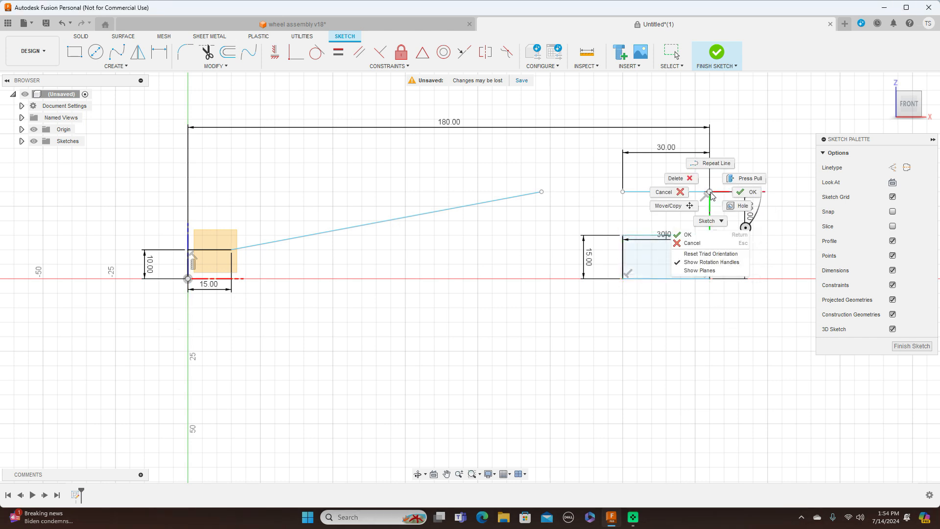
click(746, 192)
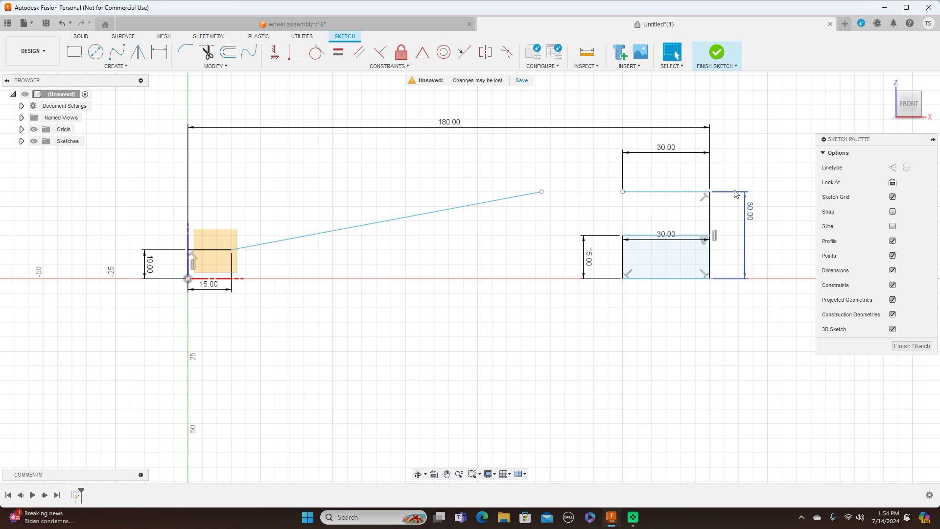
Step: Delete the 30 mm line lying on the horizontal axis beneath the small rectangle
click(684, 279)
right_click(683, 278)
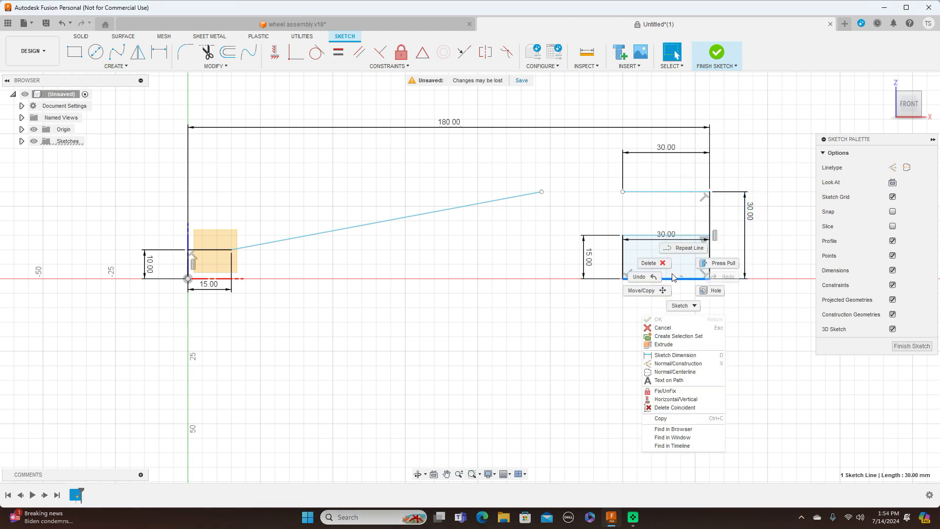
click(650, 264)
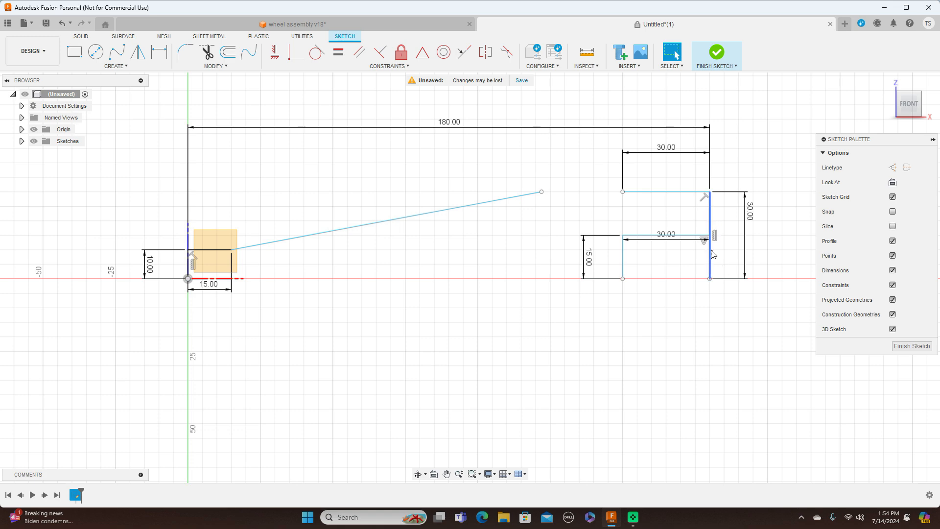
Step: Trim away the far vertical line's lower portion, between the horizontal axis and the middle horizontal line
scroll(723, 259, up, 1)
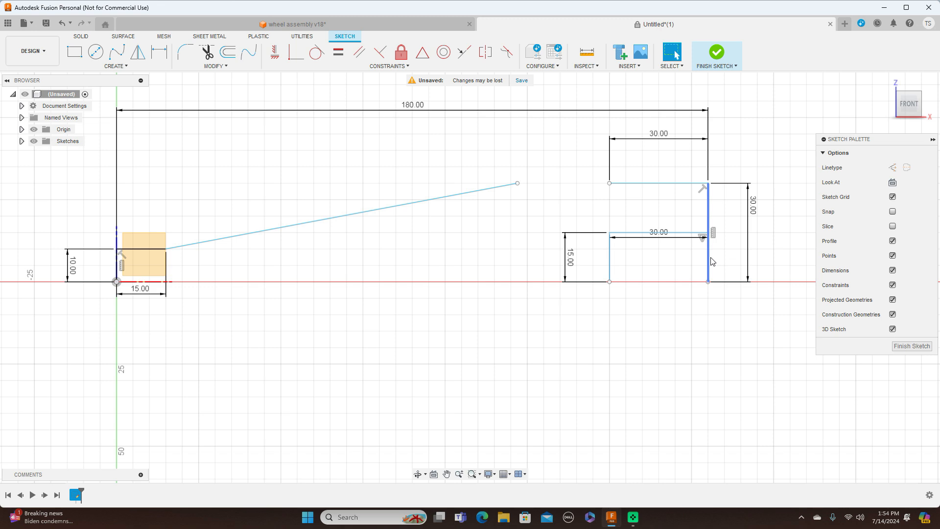
key(t)
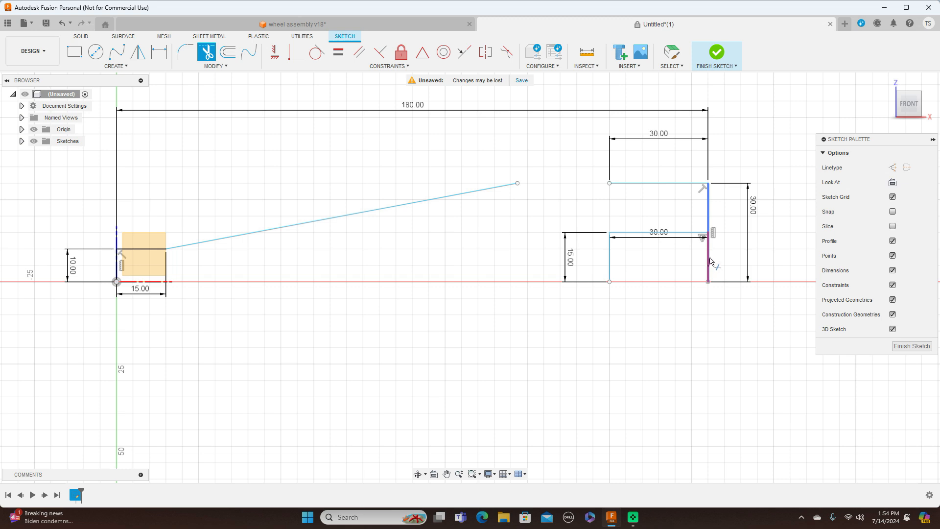
click(710, 261)
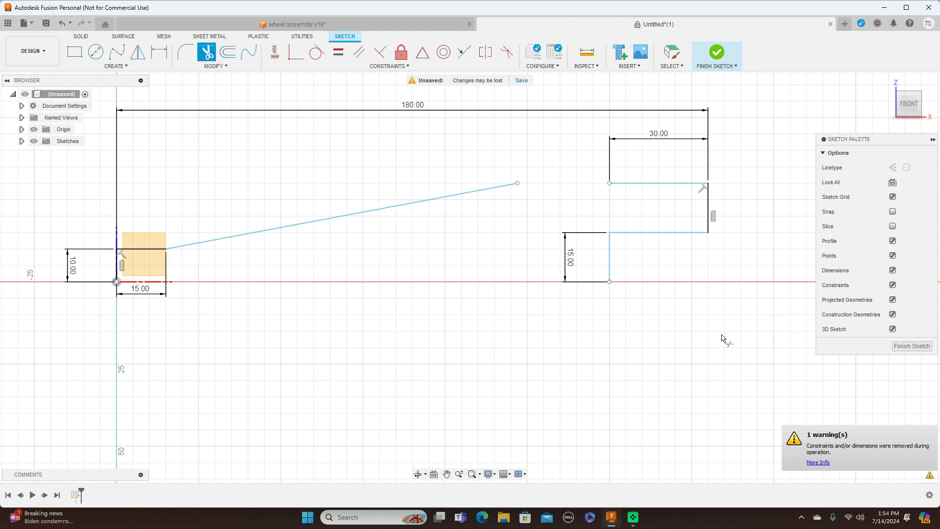
scroll(722, 338, down, 1)
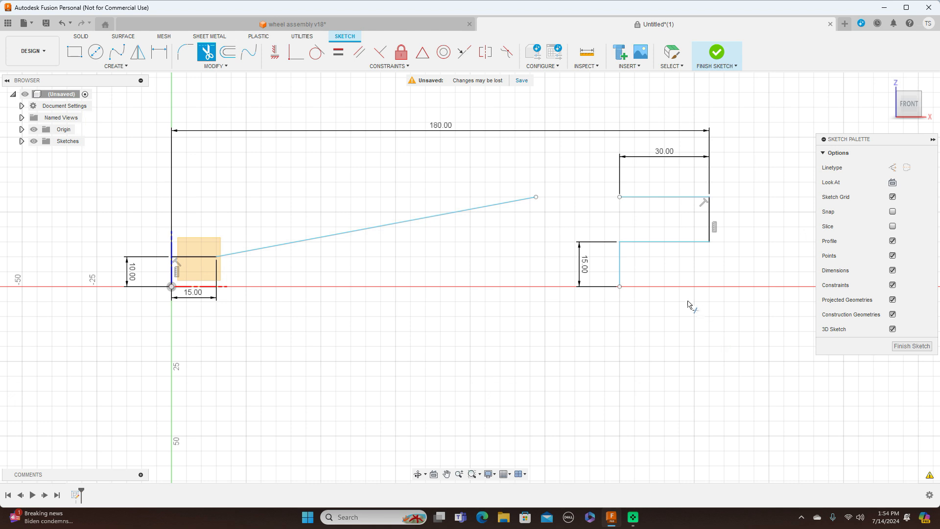
right_click(523, 232)
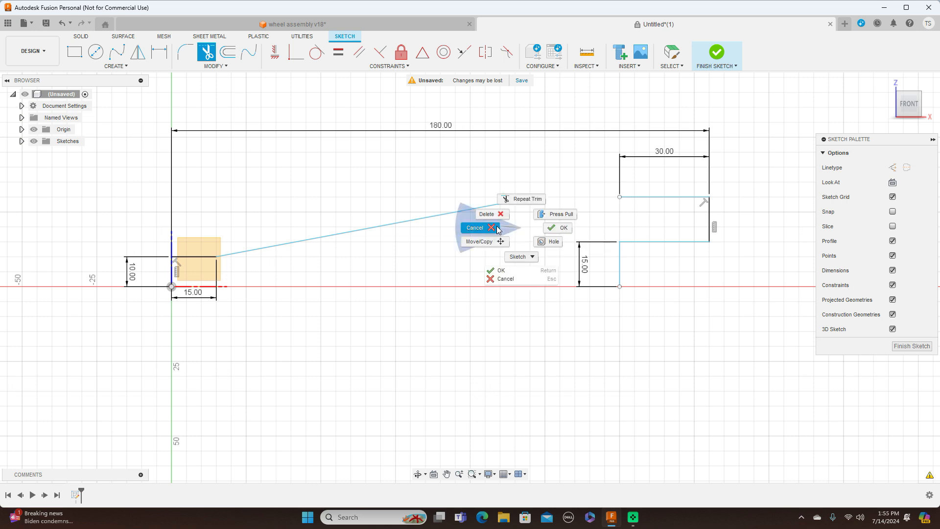
click(474, 227)
Step: Delete the sloped line that starts at the free end of the 15 mm horizontal line
click(492, 206)
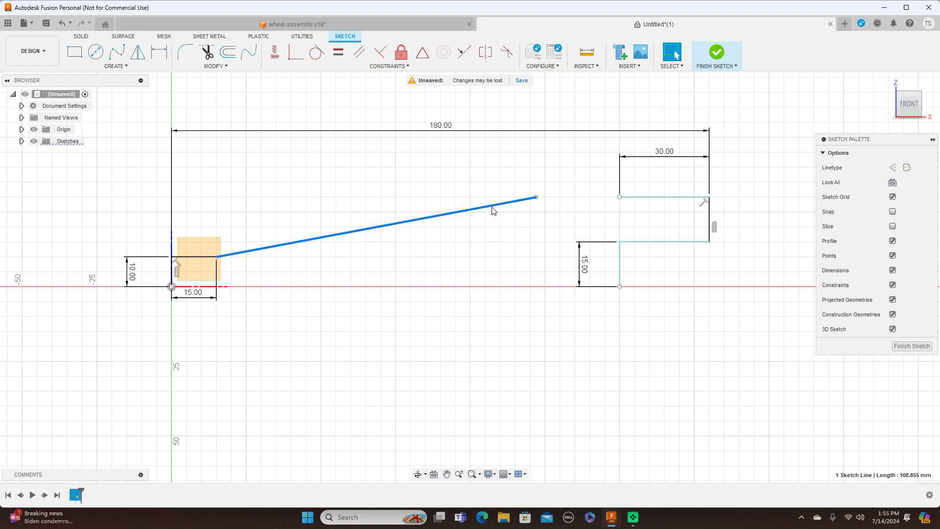
right_click(492, 207)
click(471, 197)
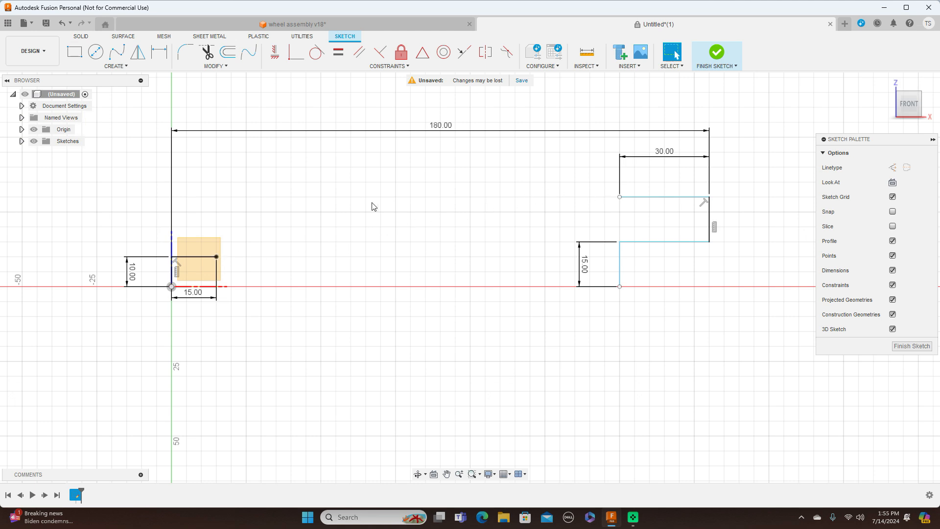
Step: Draw a sloped line from the free end of the 15 mm horizontal line to the free end of the upper 30 mm line
key(l)
click(217, 256)
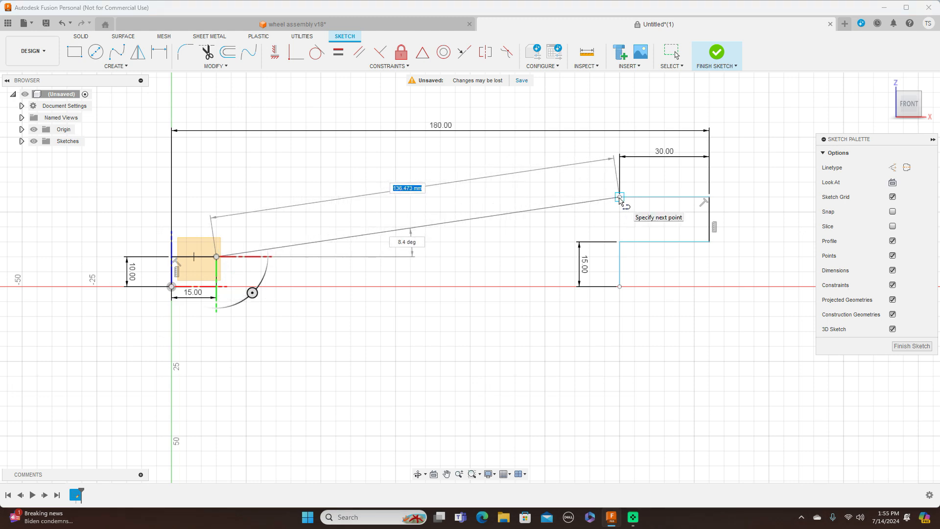
click(620, 197)
right_click(650, 216)
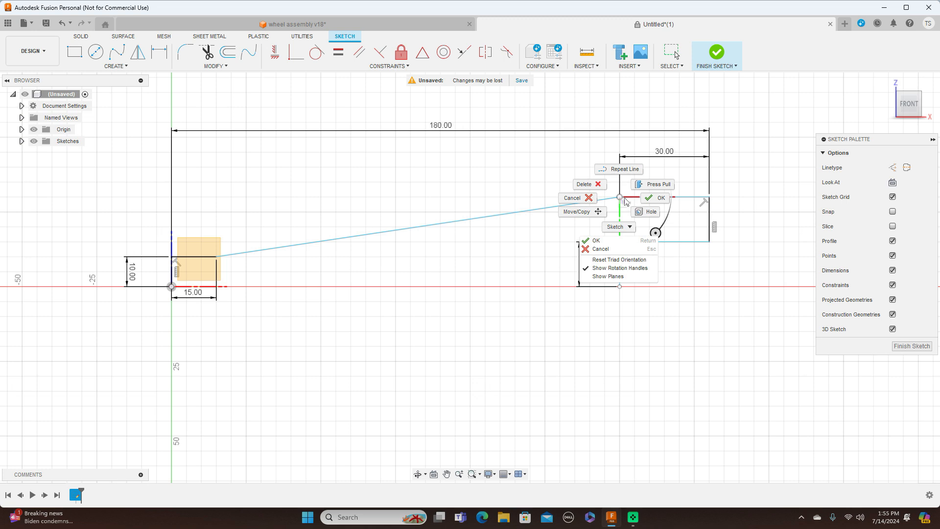
key(Escape)
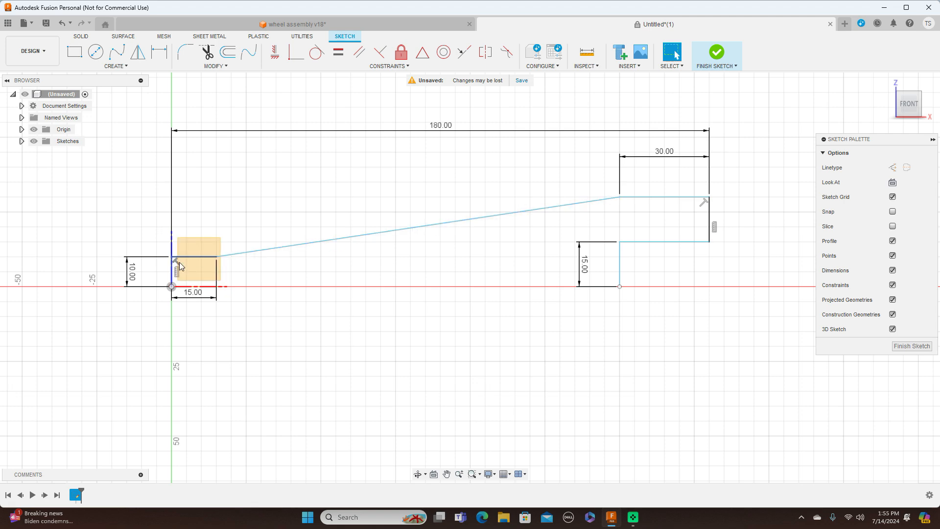
Step: Dimension the length of the trimmed vertical line at the profile's far end as 15 mm
scroll(172, 269, up, 2)
scroll(172, 269, down, 4)
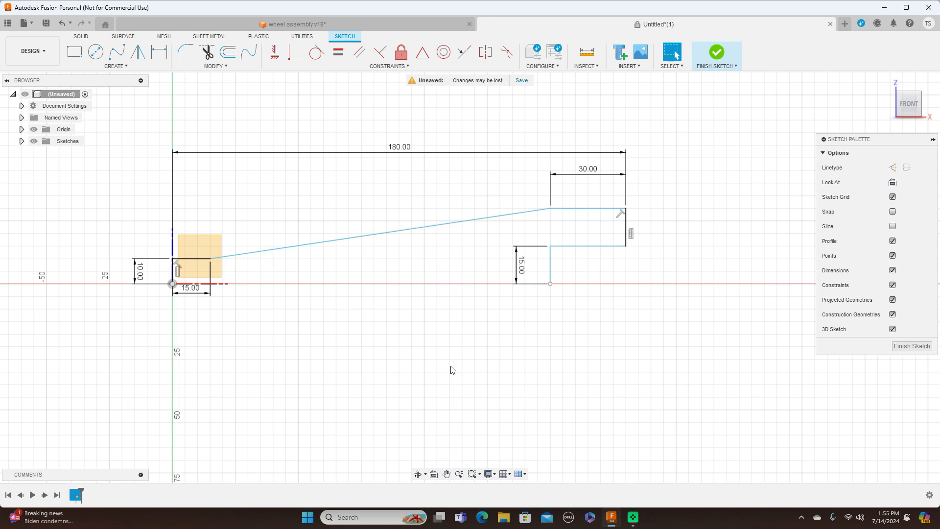
scroll(498, 361, down, 1)
scroll(497, 361, up, 3)
scroll(497, 361, down, 1)
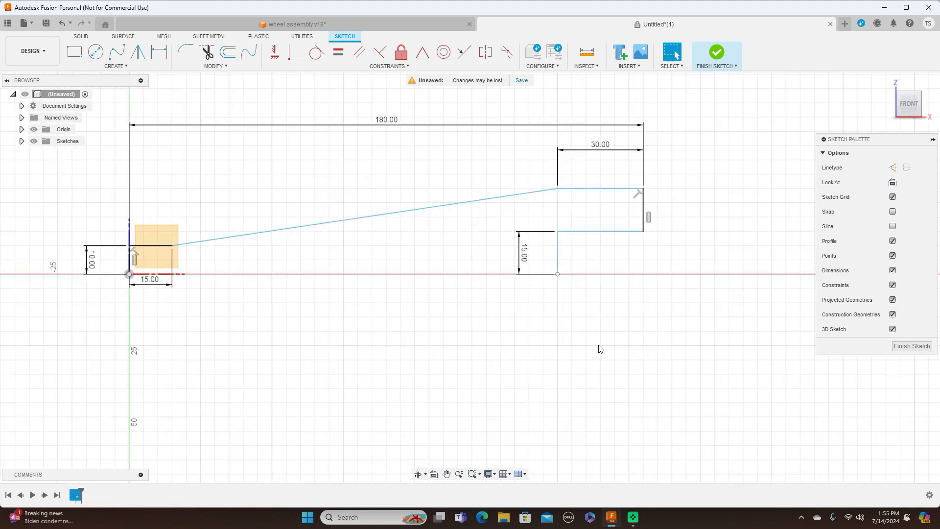
click(644, 208)
click(646, 202)
click(160, 54)
click(645, 210)
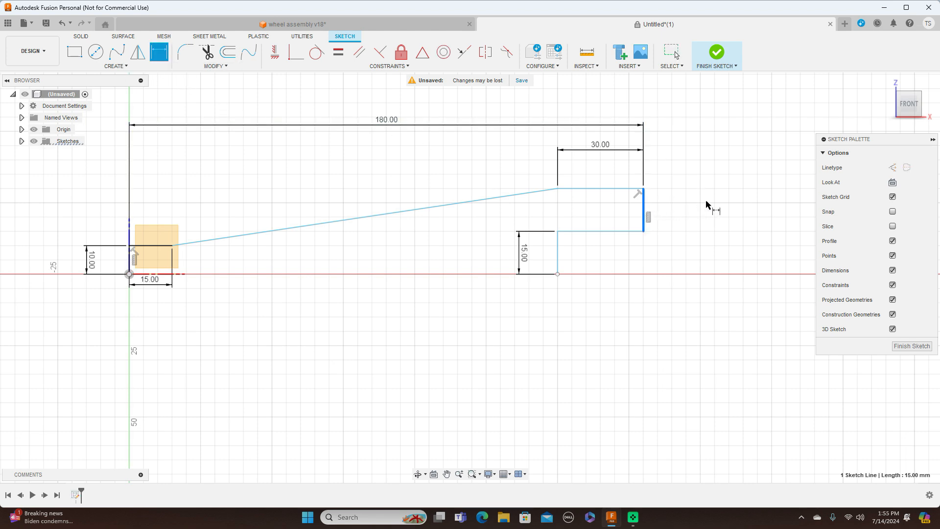
click(714, 206)
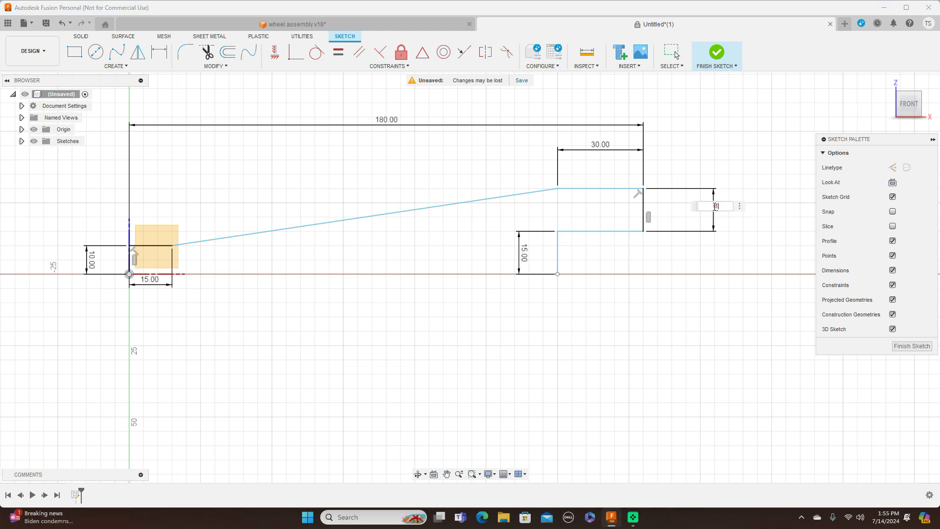
key(Return)
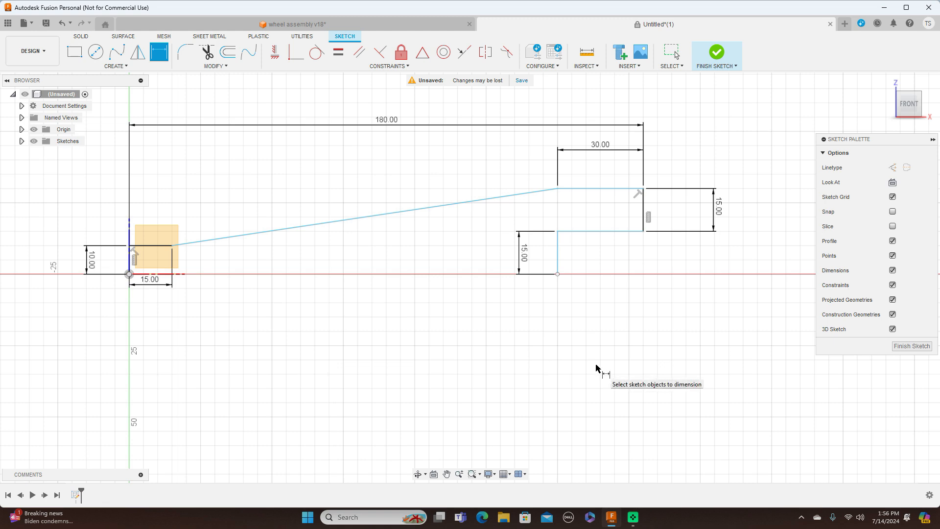
right_click(566, 368)
key(Escape)
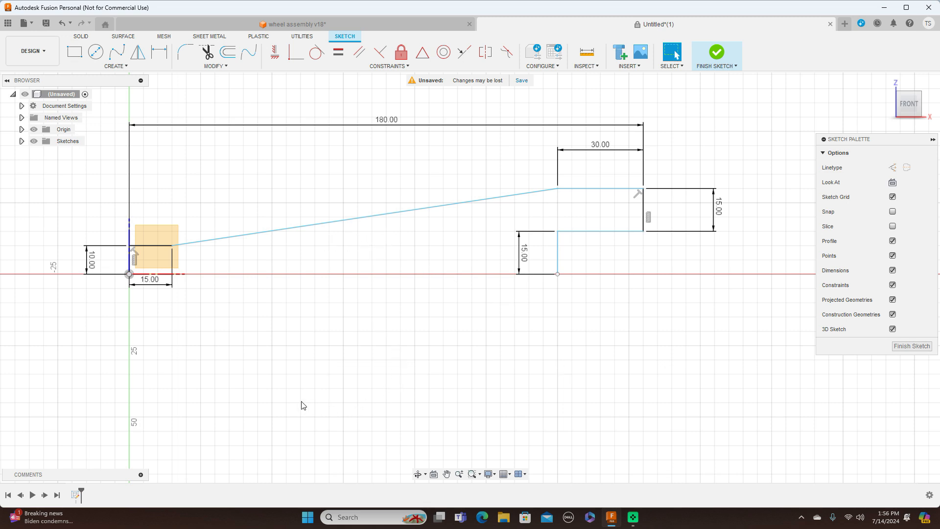
Step: Draw a short sloped line beneath the long sloped line, starting about 11 mm above the horizontal axis and about 83 mm from the inner 15 mm vertical line
key(l)
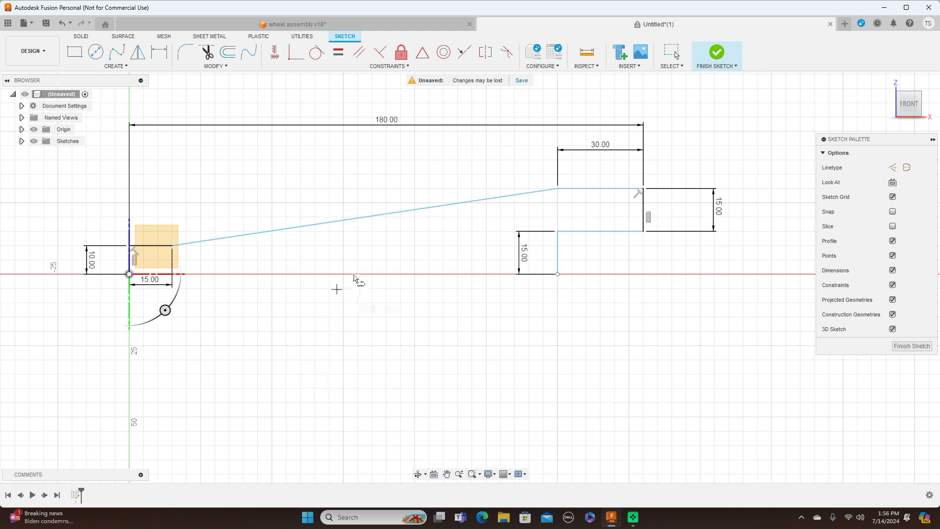
click(320, 242)
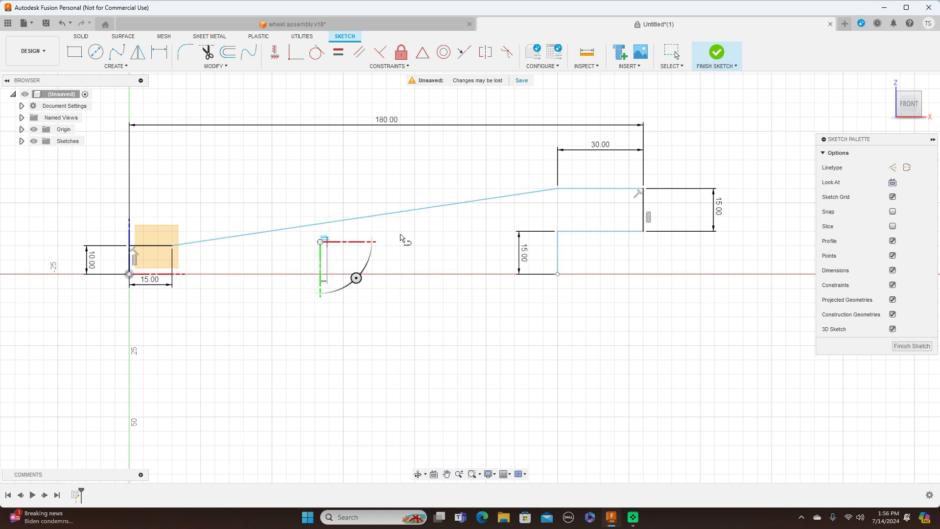
click(435, 225)
right_click(436, 226)
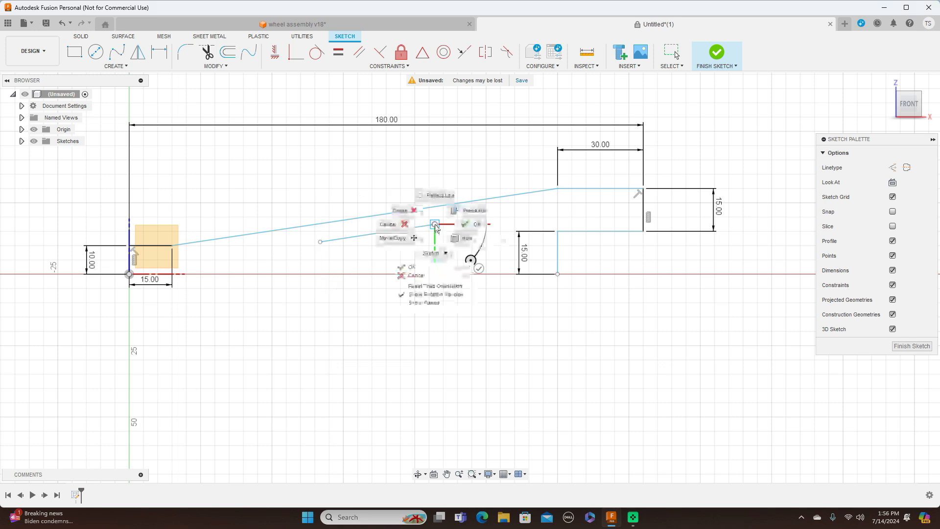
click(466, 224)
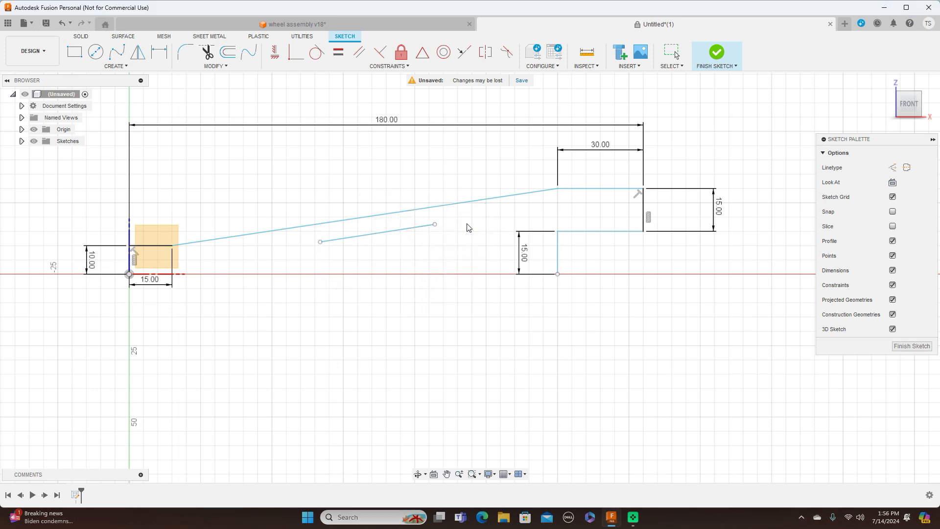
Step: Apply a Parallel constraint between the long sloped line and the short sloped line beneath it
click(359, 52)
click(373, 217)
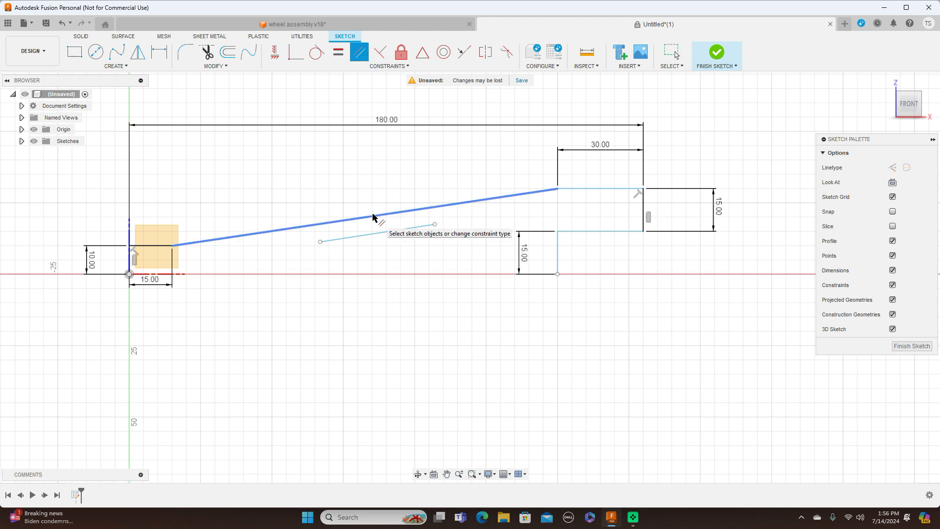
click(377, 233)
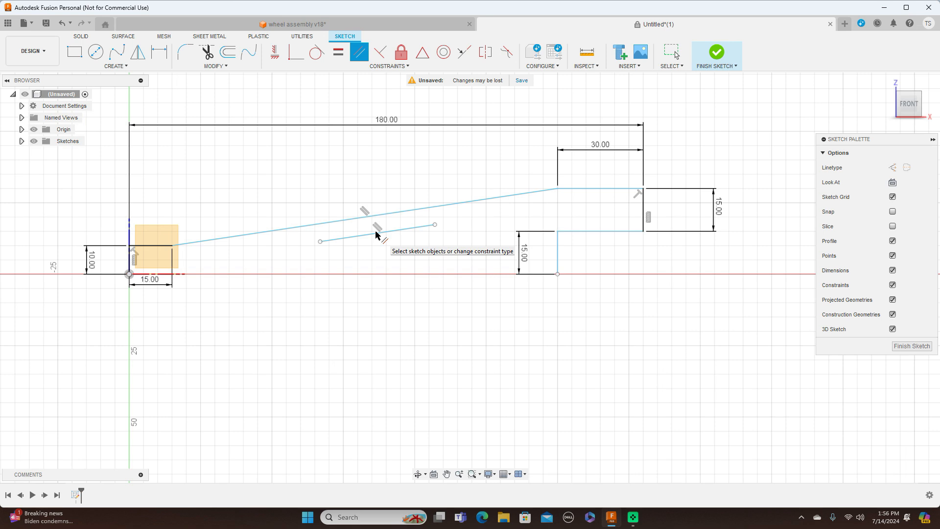
right_click(379, 240)
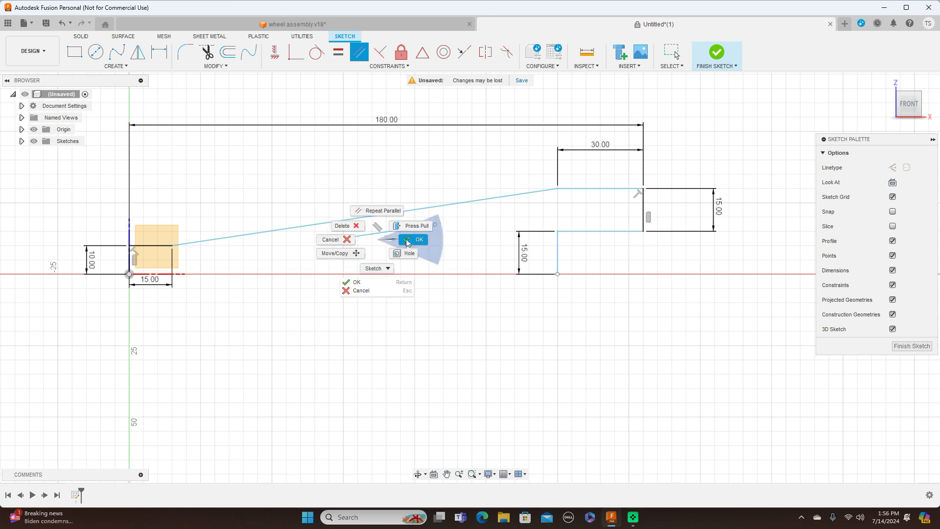
click(407, 242)
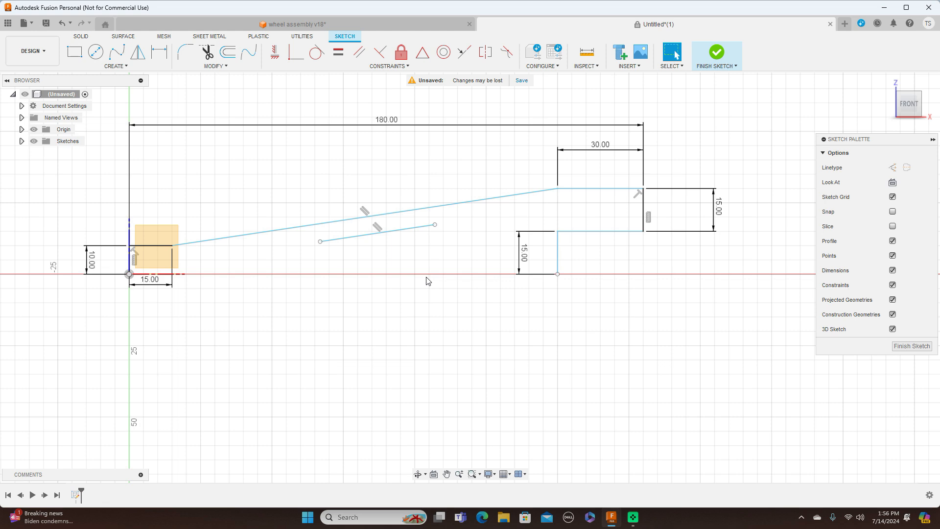
Step: Draw a vertical line about 11 mm long from the short sloped line's lower end down to the horizontal axis
key(l)
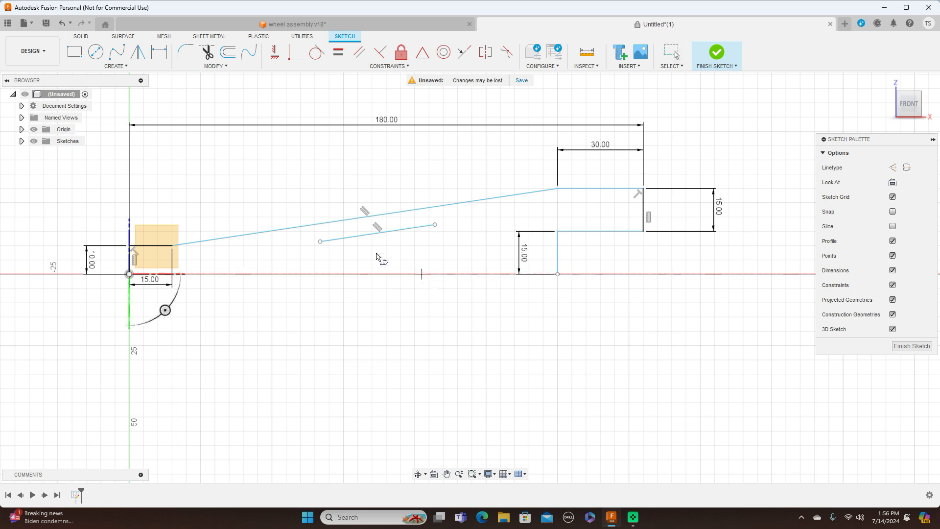
click(321, 245)
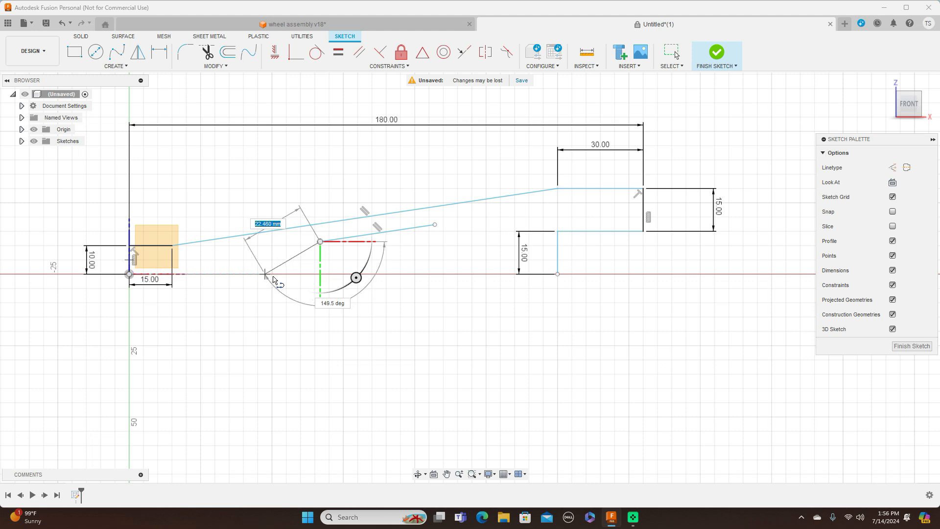
click(320, 274)
right_click(319, 277)
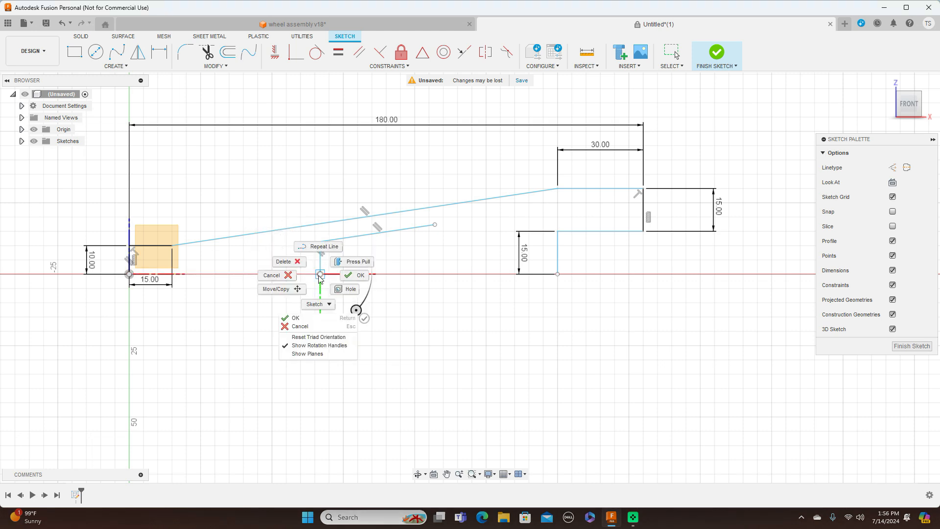
click(353, 284)
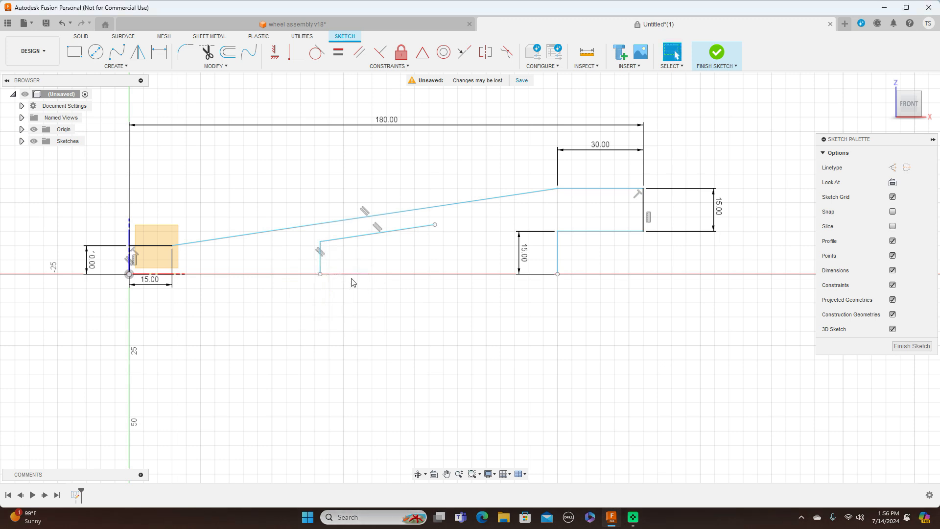
Step: Draw a vertical line from the short sloped line's higher end down to the horizontal axis
key(l)
click(435, 226)
mouse_move(433, 262)
mouse_down()
mouse_move(423, 279)
mouse_move(321, 269)
mouse_move(344, 280)
mouse_move(367, 265)
mouse_move(426, 276)
mouse_up()
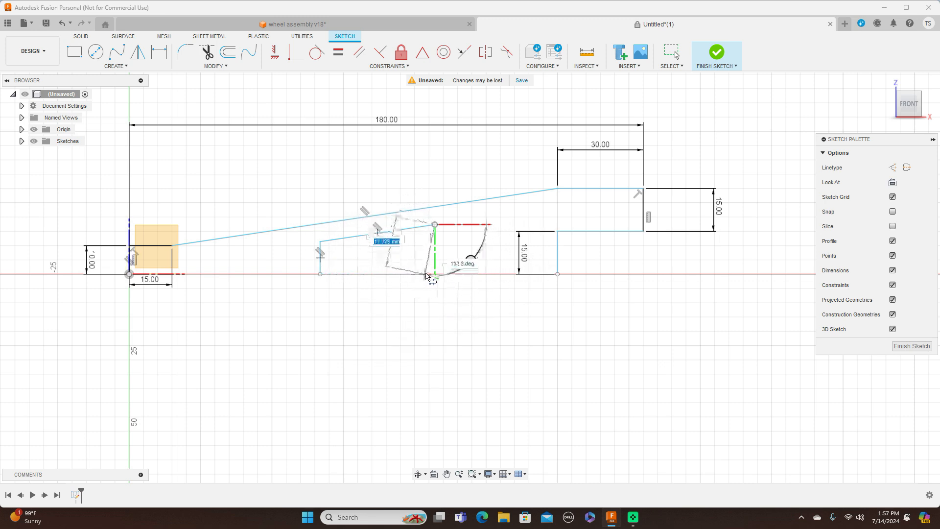
click(435, 275)
right_click(435, 274)
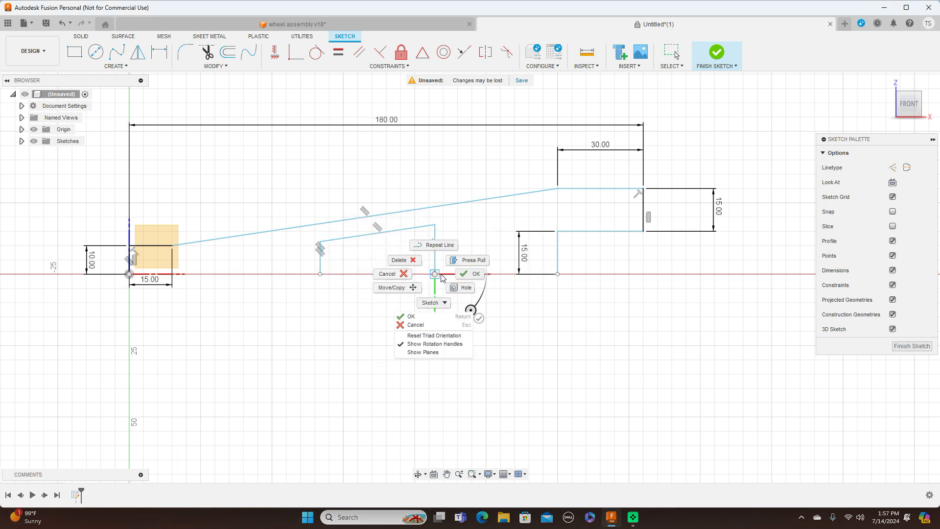
click(456, 276)
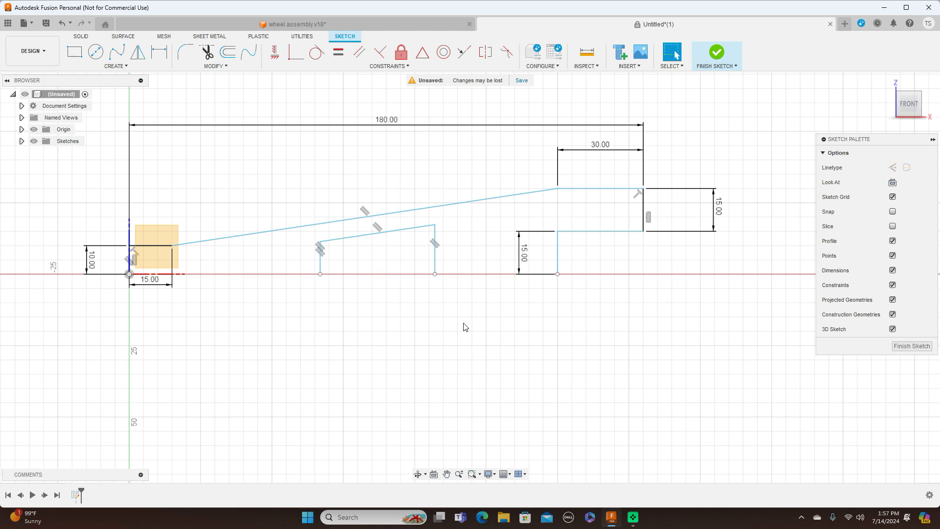
Step: Try a 70 mm dimension between the notch's shorter vertical line and the inner 15 mm vertical line, and undo the value
click(159, 52)
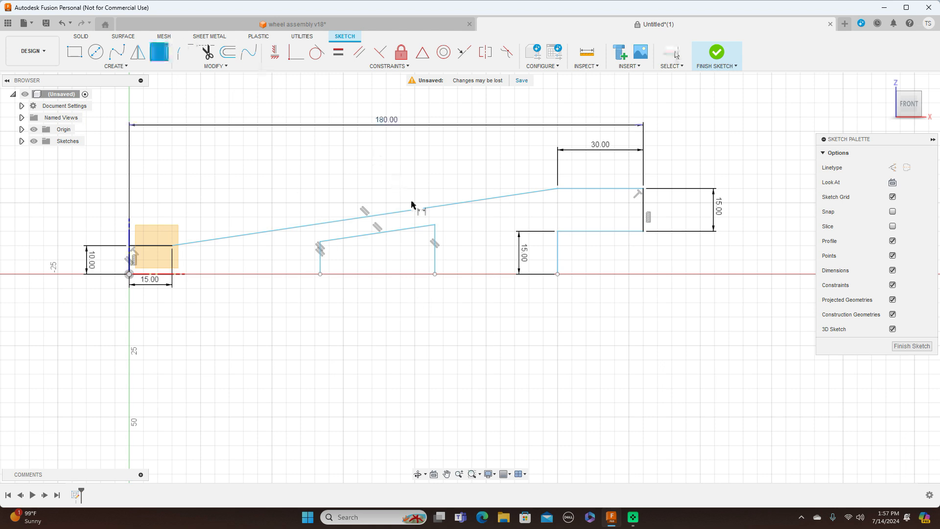
click(559, 258)
click(321, 256)
click(420, 355)
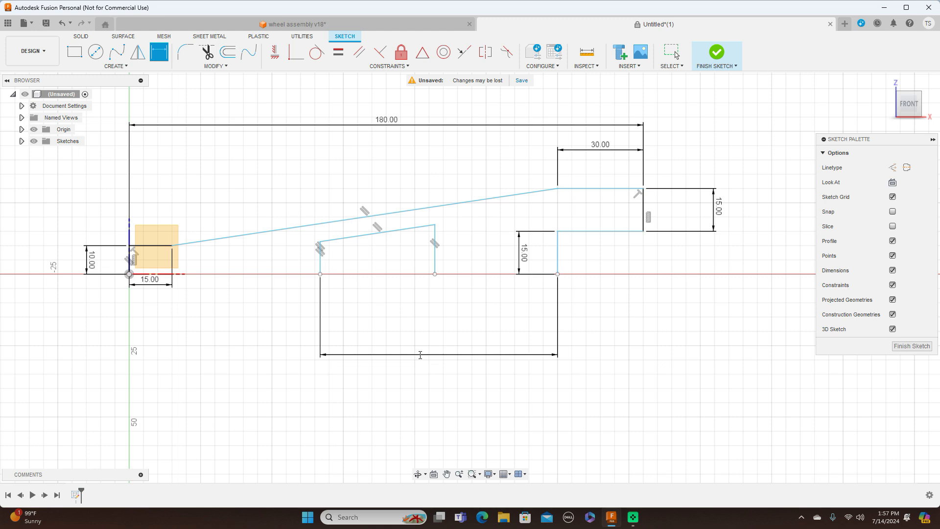
key(BackSpace)
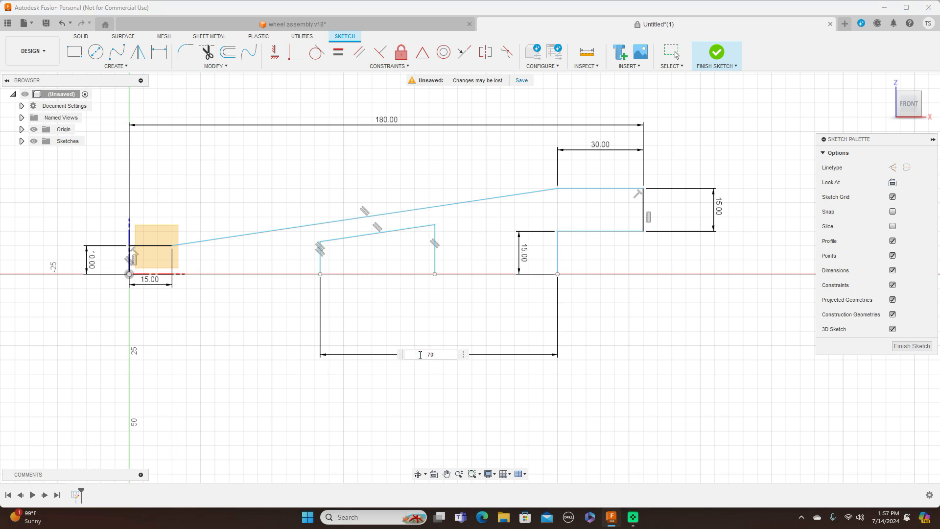
text(70)
key(Return)
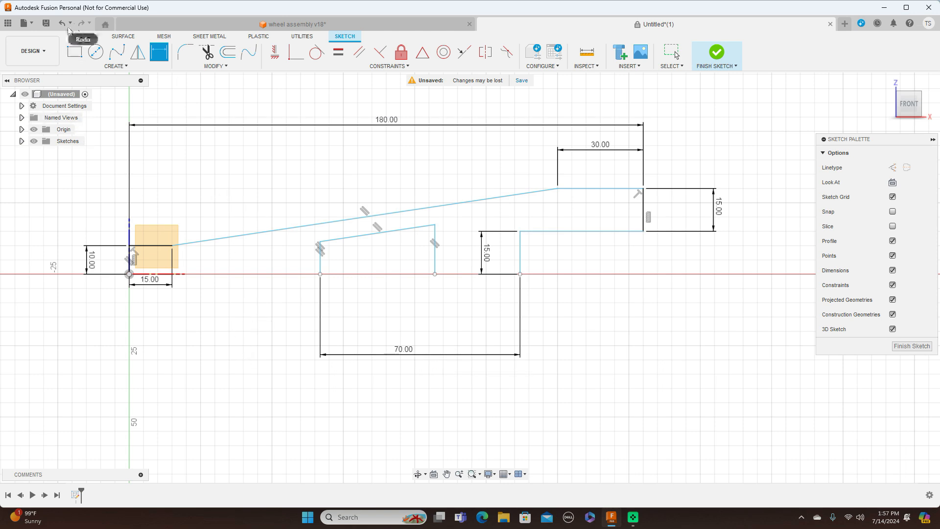
key(Escape)
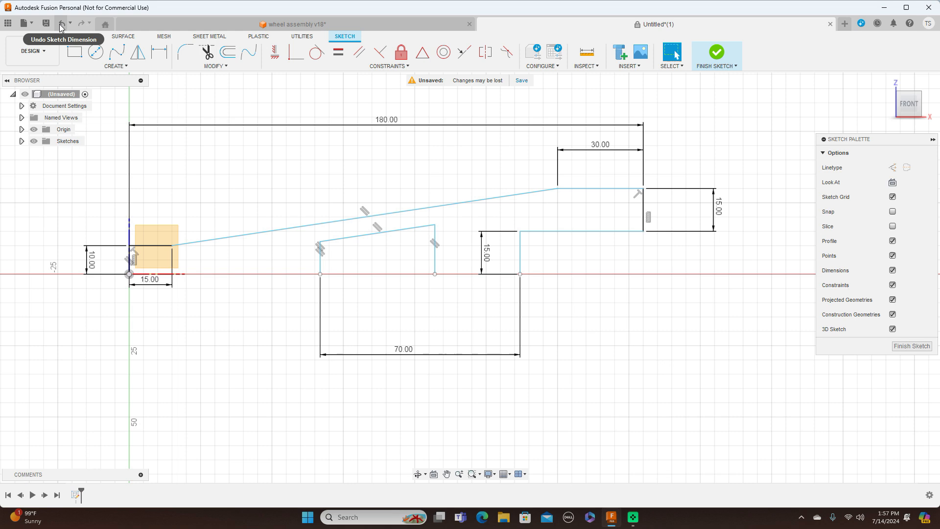
click(61, 24)
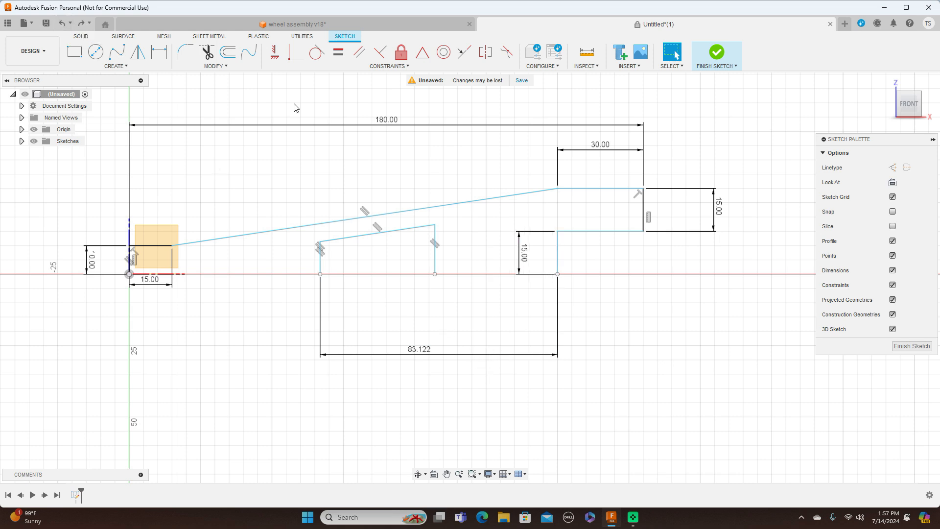
Step: Try to add a second distance dimension between the notch's shorter vertical line and the inner 15 mm vertical line
click(159, 51)
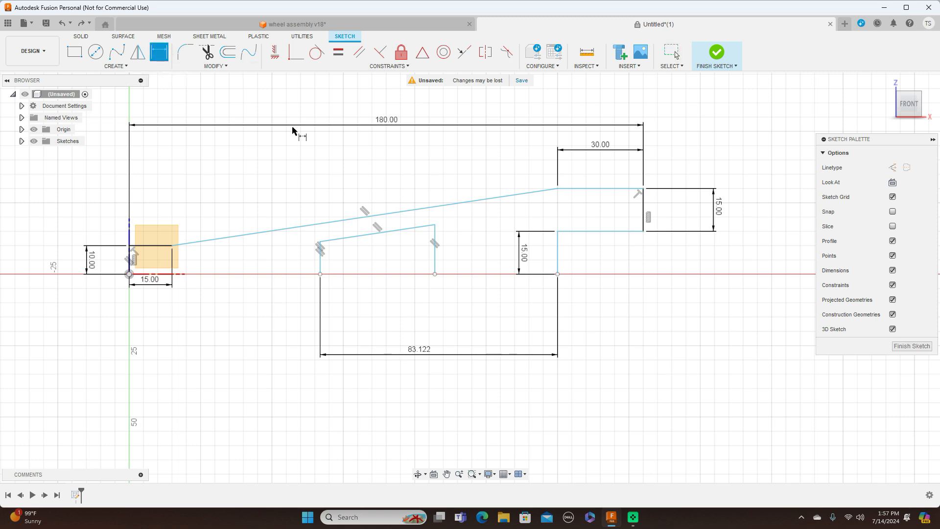
click(320, 252)
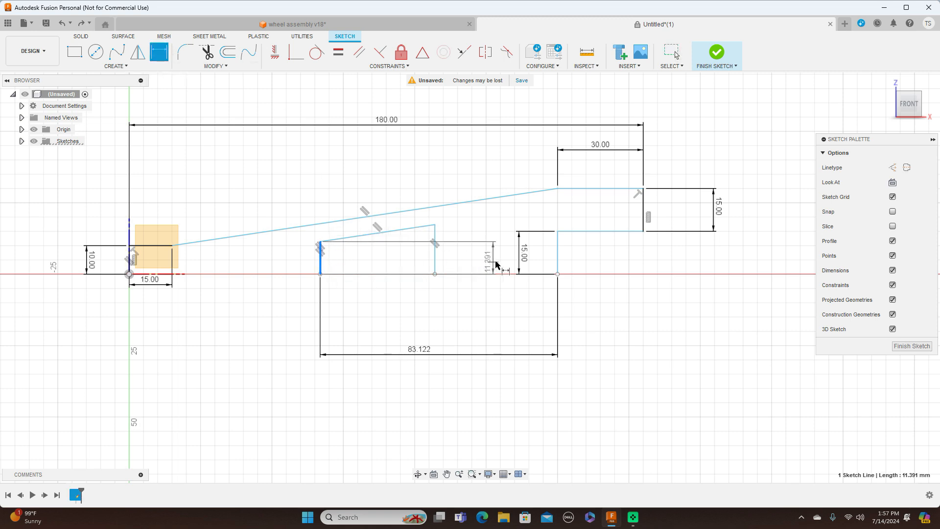
click(558, 259)
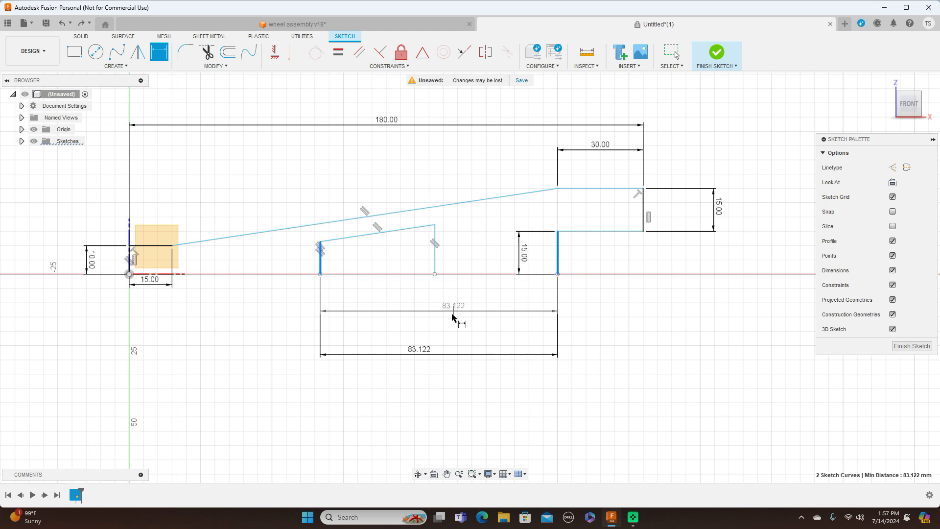
click(451, 323)
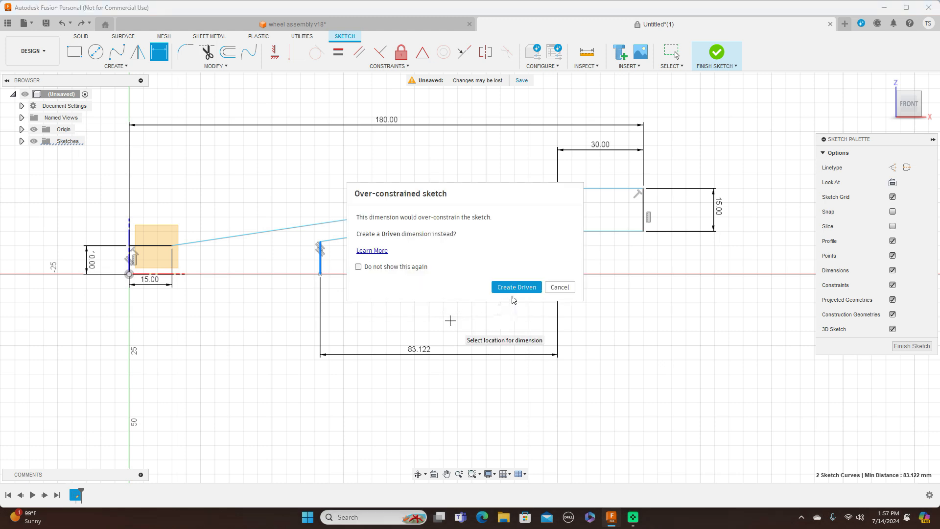
click(556, 289)
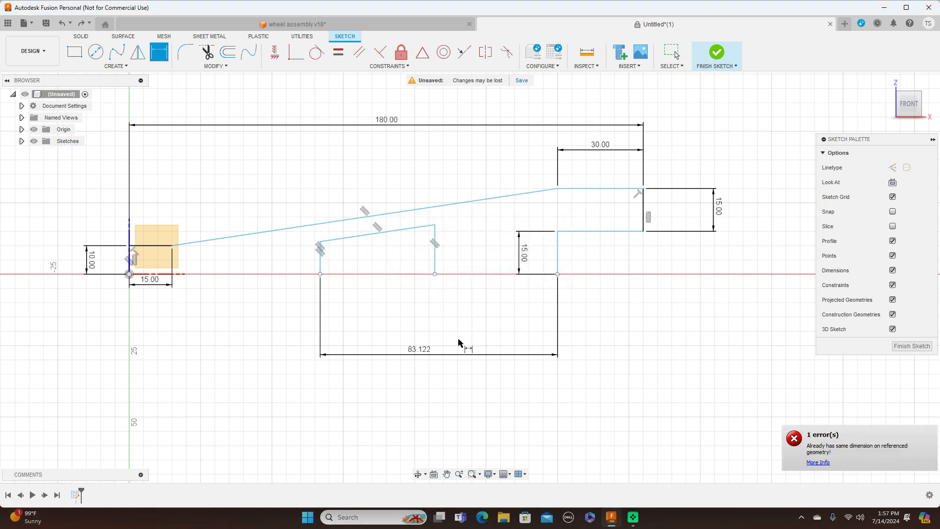
right_click(419, 380)
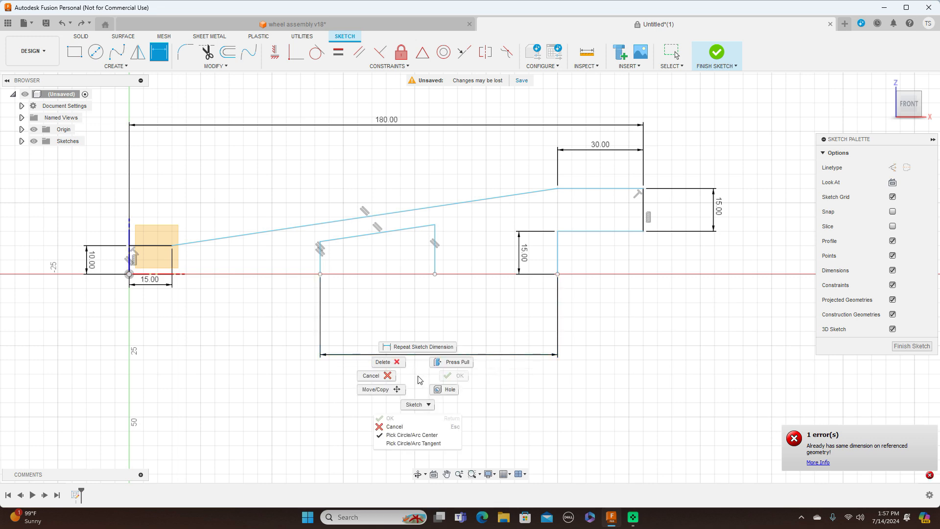
click(385, 377)
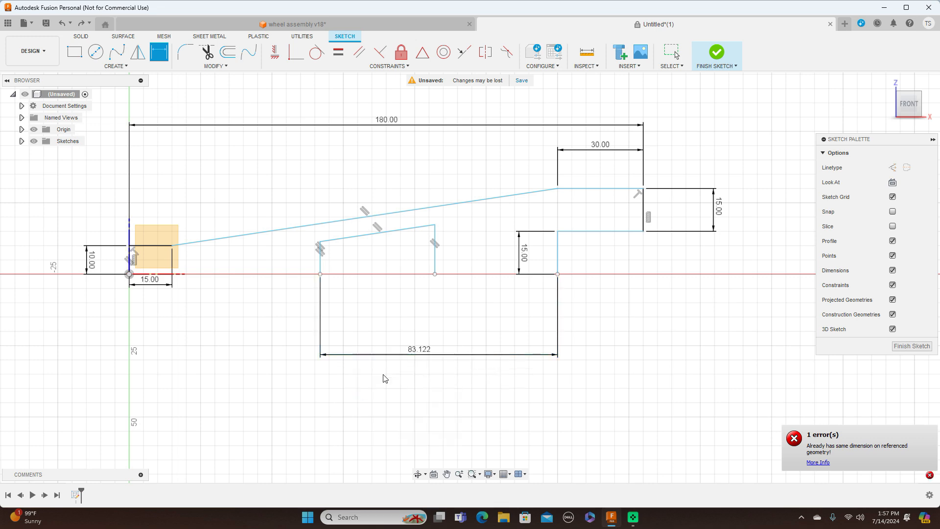
Step: Delete the distance dimension below the notch that spans to the inner 15 mm vertical line
click(426, 357)
right_click(426, 359)
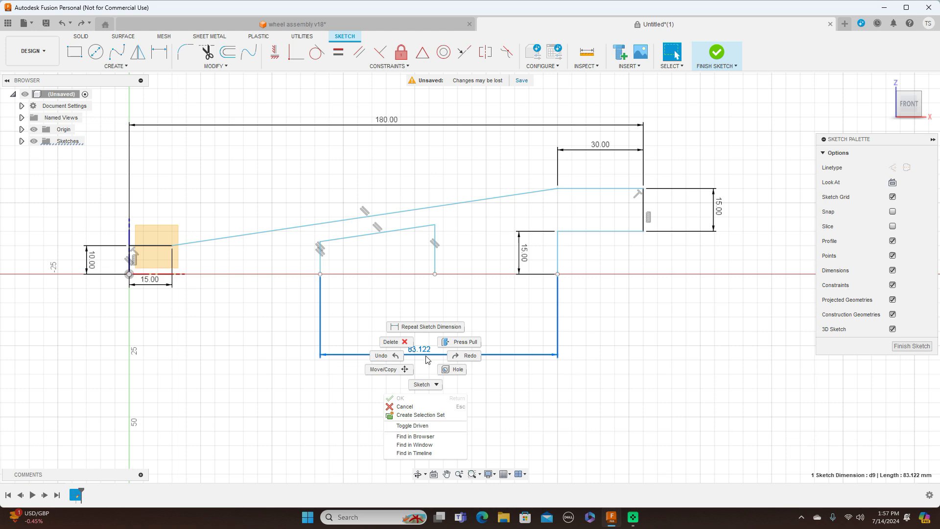
click(401, 348)
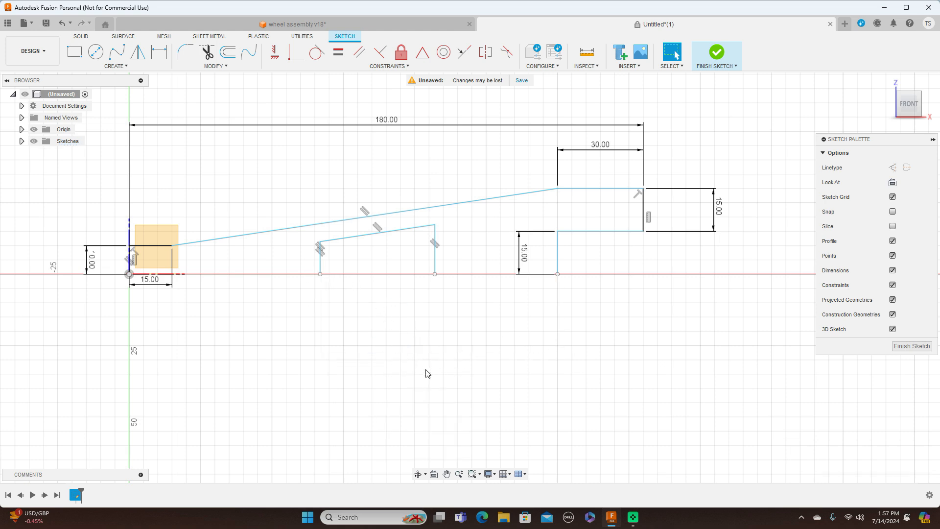
Step: Dimension the distance from the notch's shorter vertical line to the inner 15 mm vertical line as 70 mm
click(159, 52)
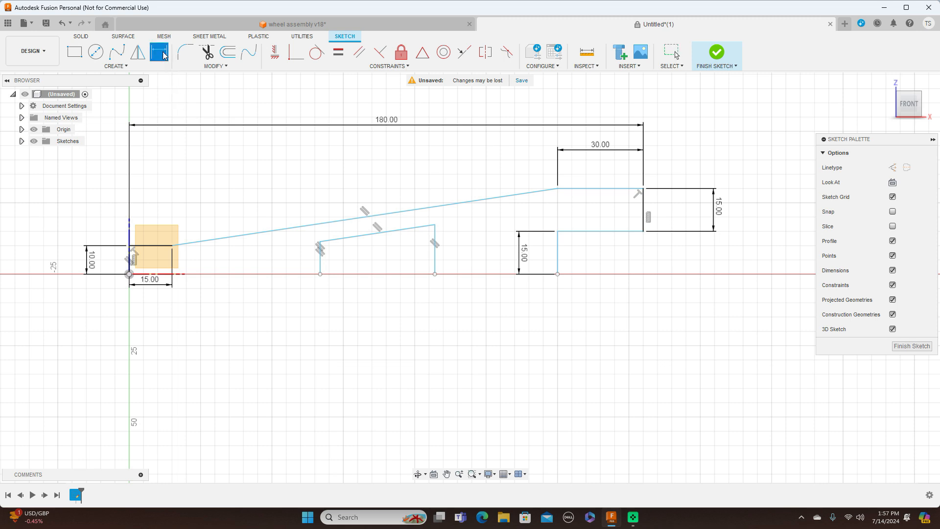
click(320, 257)
click(557, 260)
click(439, 326)
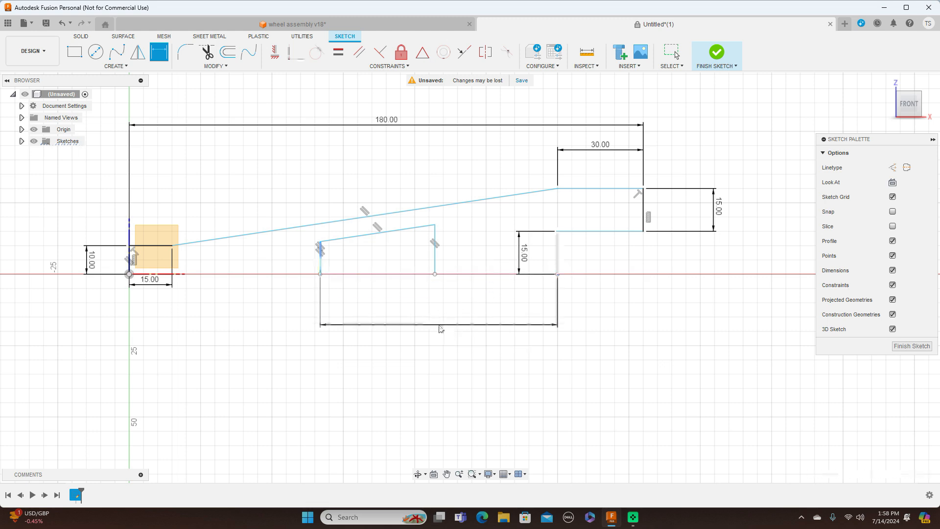
key(BackSpace)
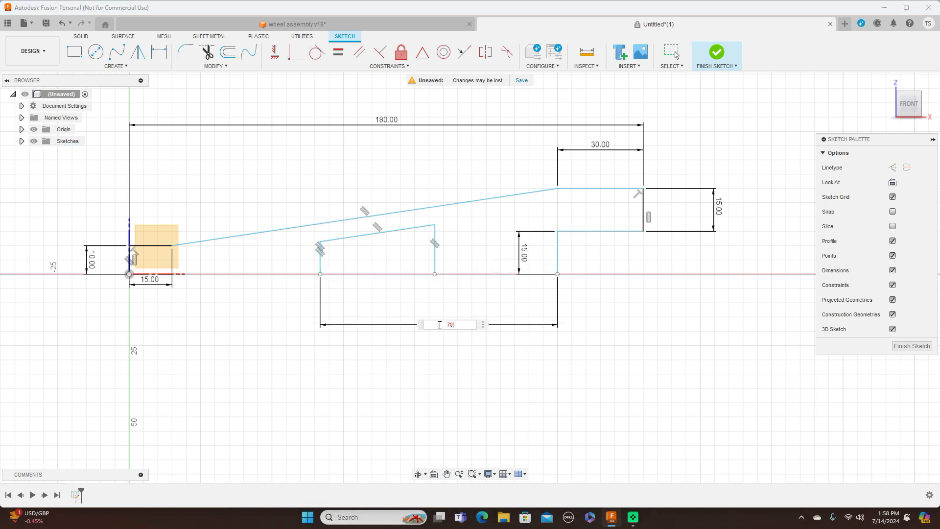
key(Return)
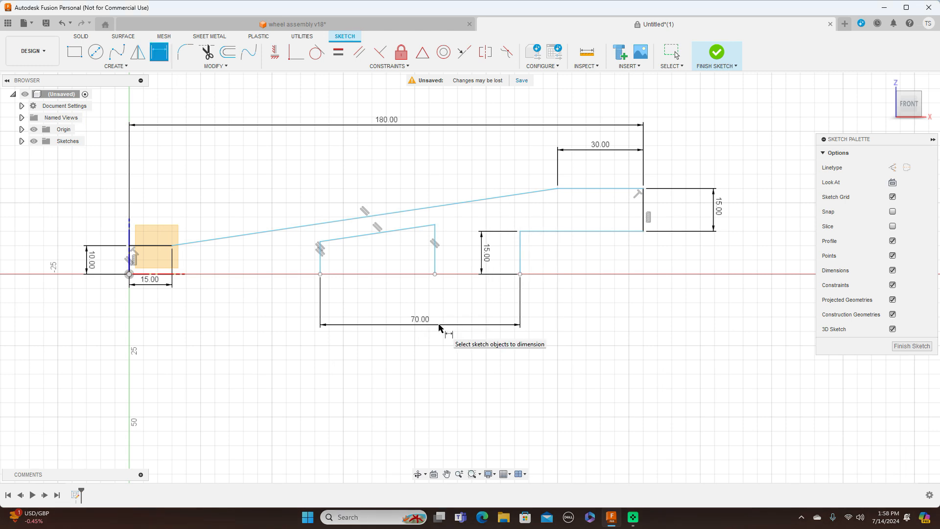
right_click(439, 329)
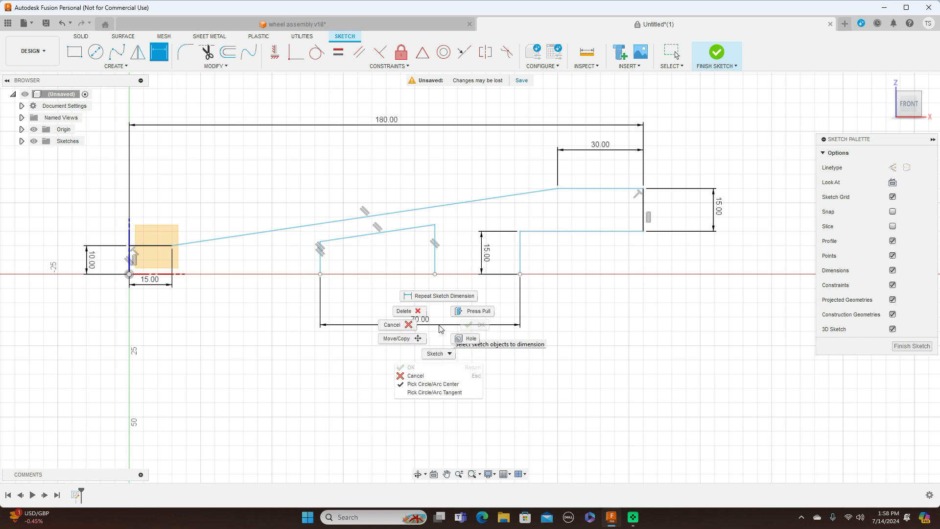
Step: Undo the 70 mm value and delete the distance dimension between the notch's shorter vertical line and the inner 15 mm vertical line
click(395, 326)
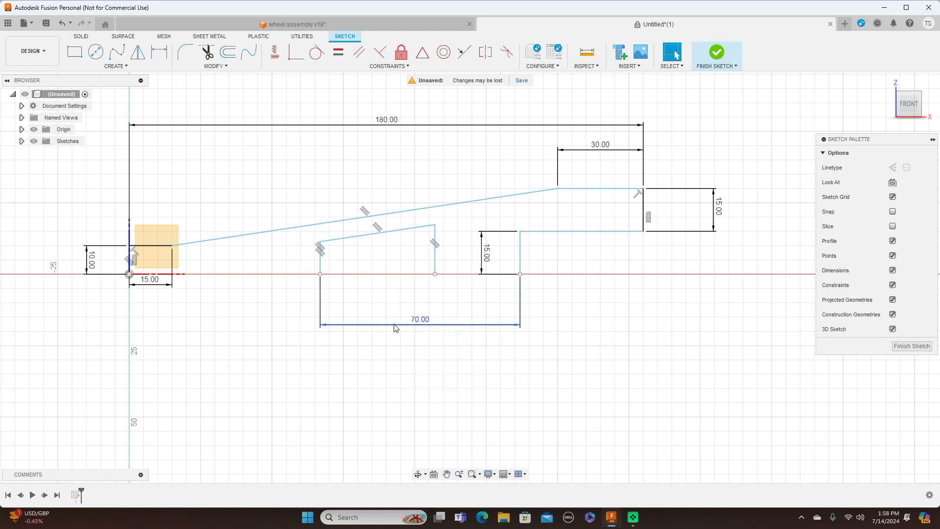
click(451, 329)
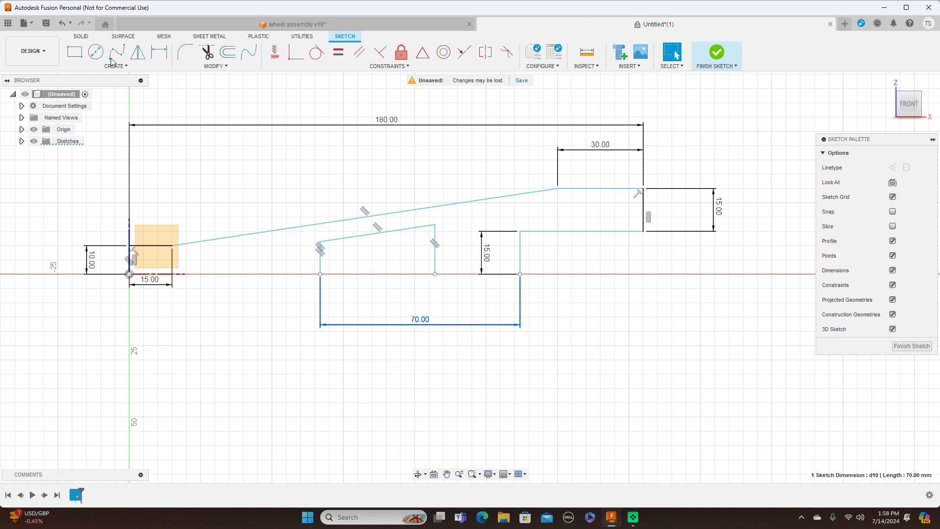
click(62, 26)
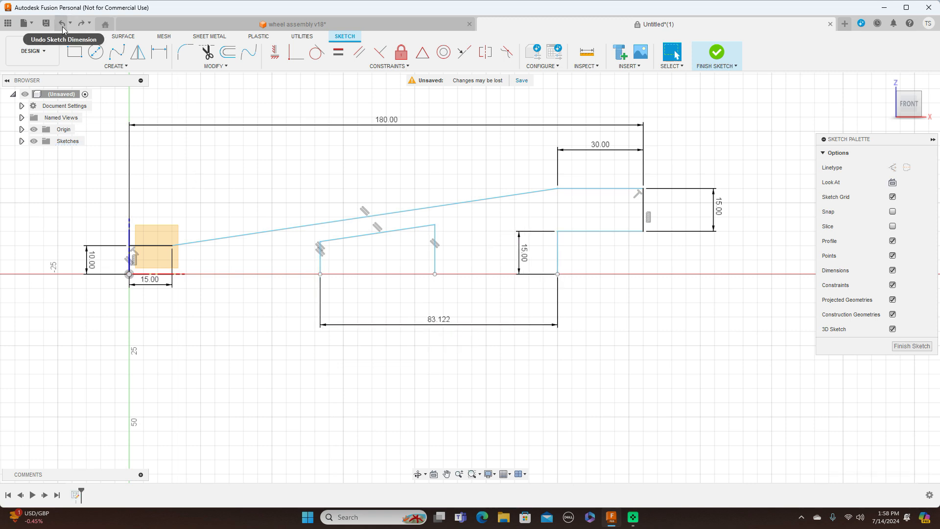
click(385, 325)
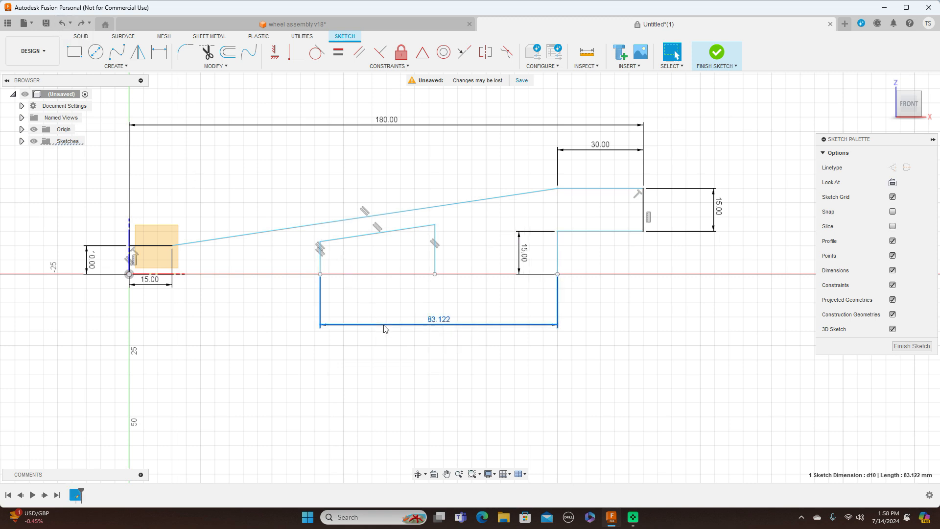
right_click(385, 324)
click(357, 316)
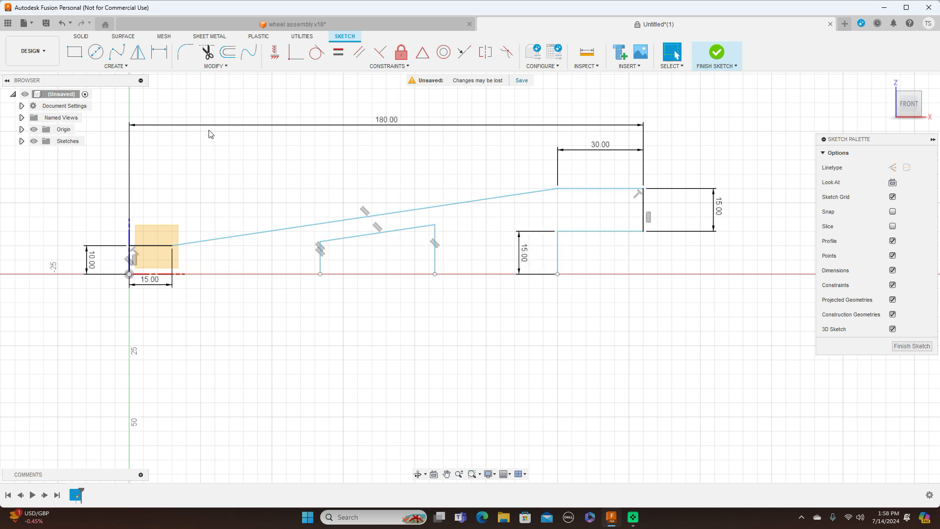
Step: Try a 20 mm dimension between the notch's longer vertical line and the inner 15 mm vertical line, and undo the value
click(162, 53)
click(436, 262)
click(558, 258)
click(520, 323)
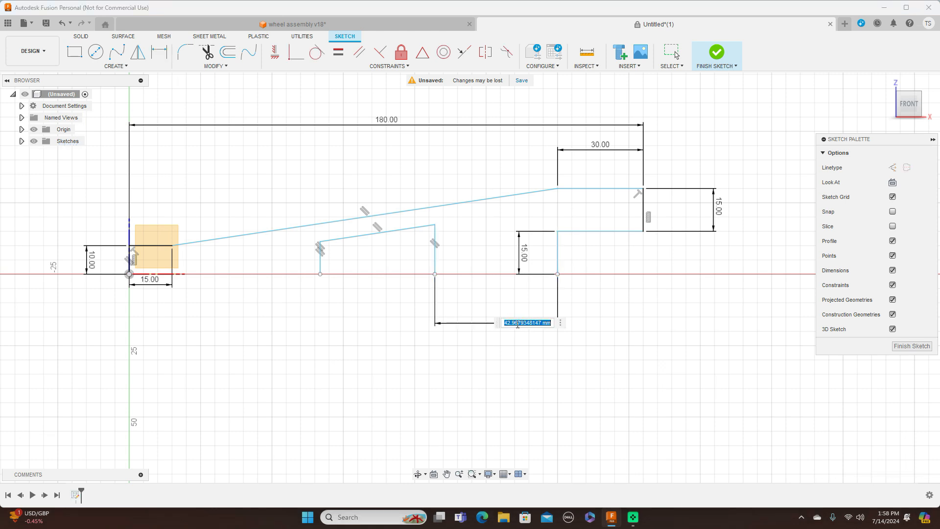
key(BackSpace)
key(Return)
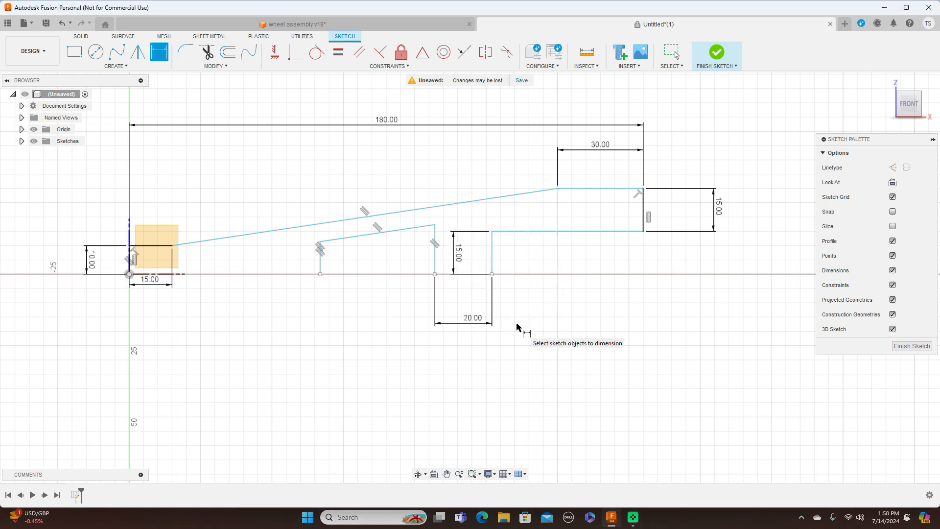
right_click(517, 328)
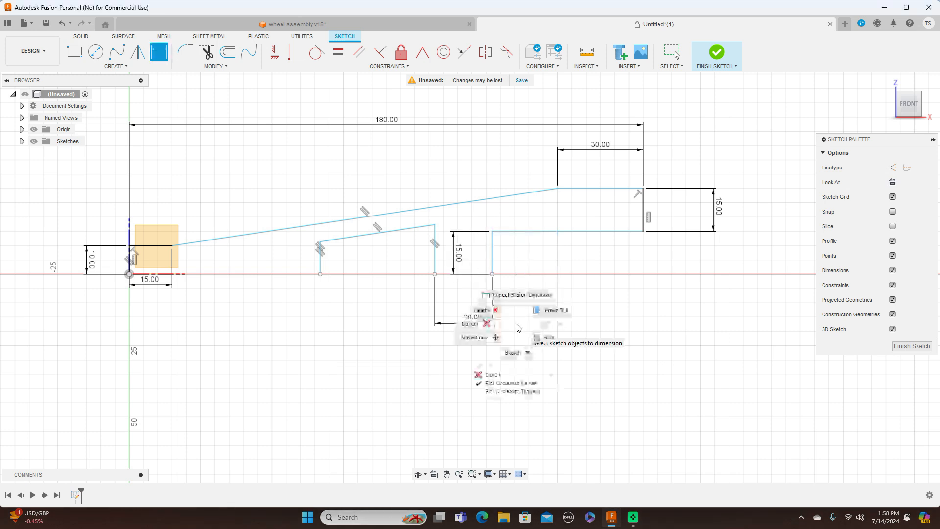
click(483, 326)
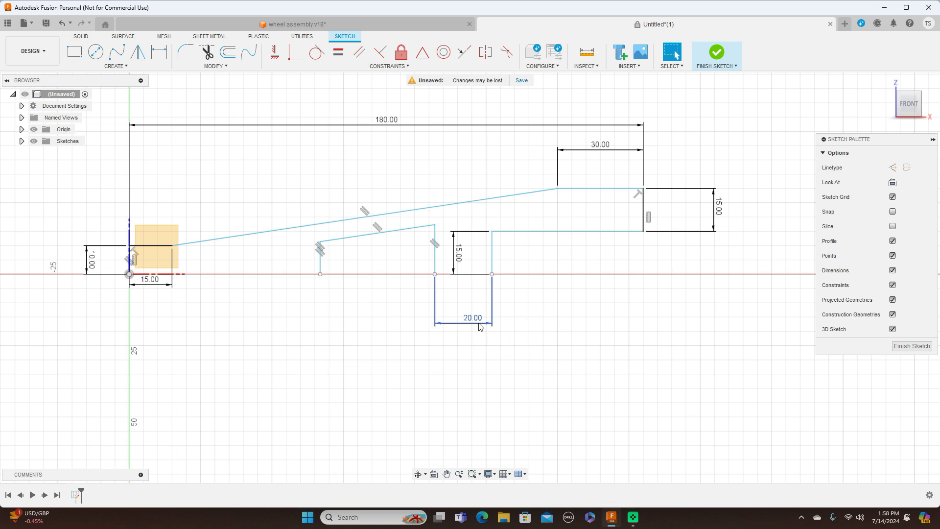
click(66, 27)
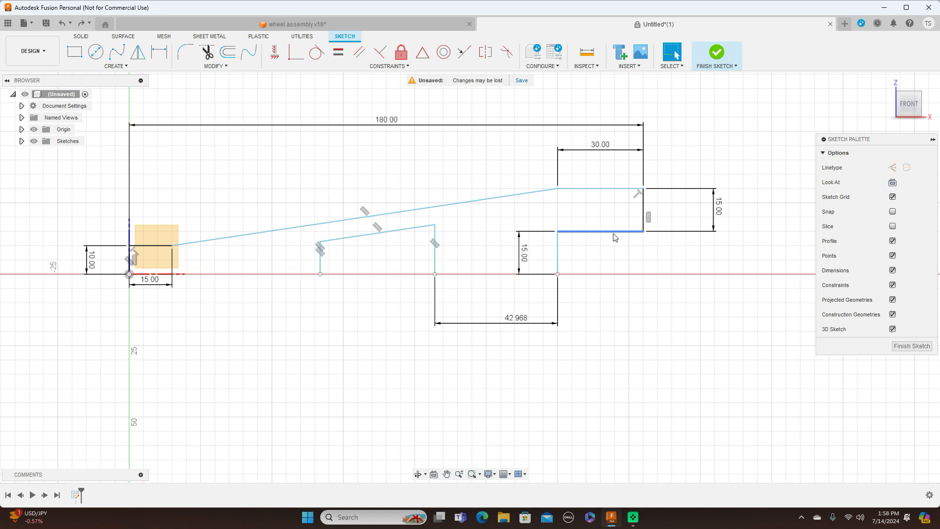
Step: Dimension the lower horizontal line of the profile's wide end as 30 mm
click(162, 54)
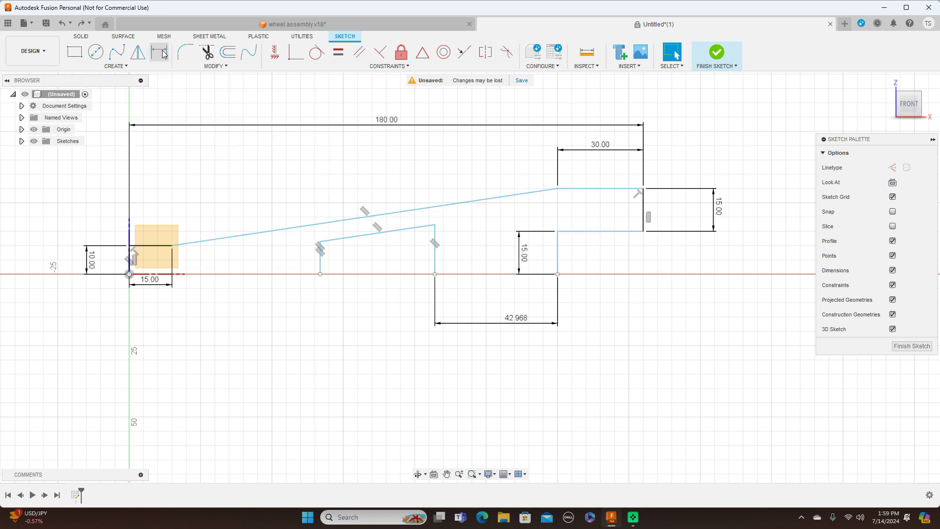
click(595, 232)
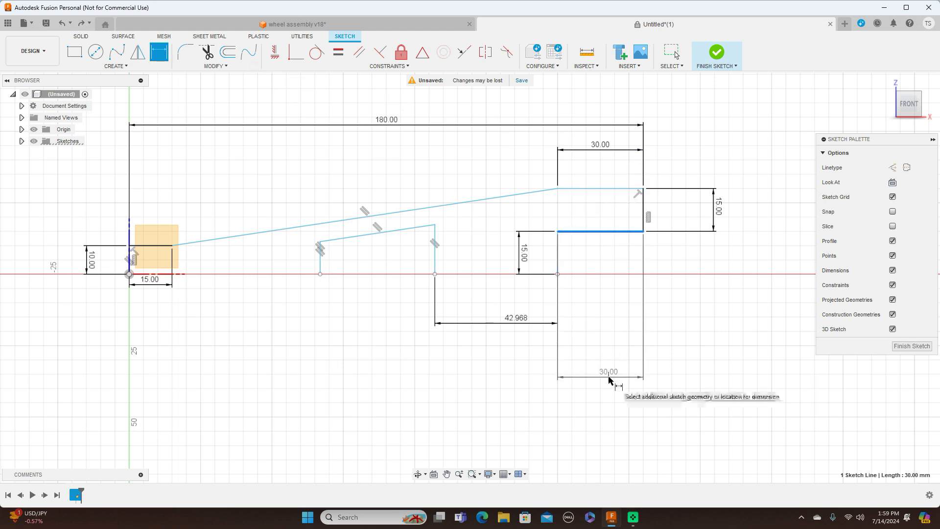
click(610, 377)
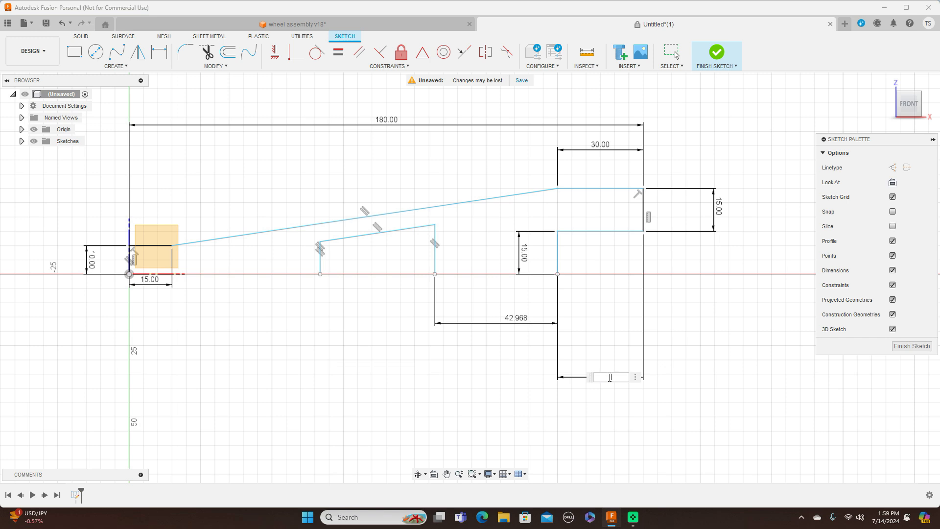
text(30)
key(Return)
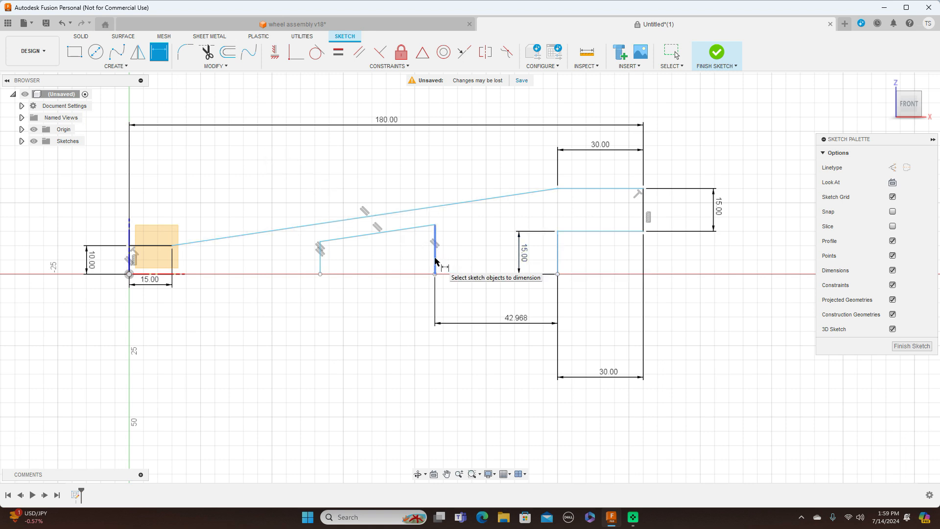
right_click(390, 301)
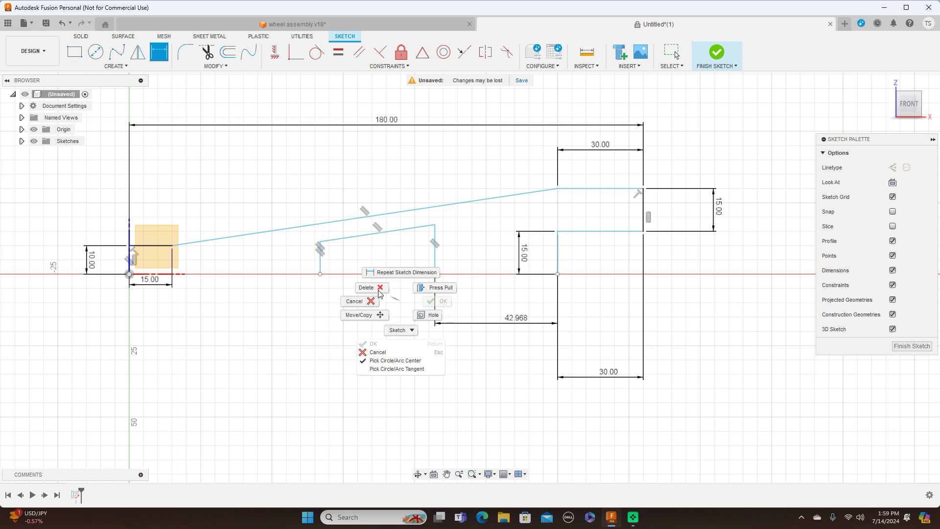
click(347, 300)
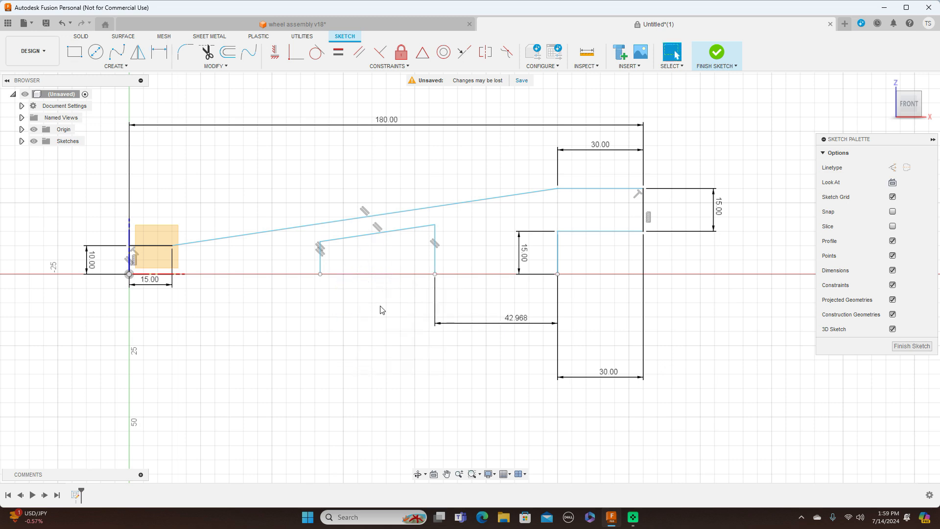
Step: Delete the distance dimension between the notch's longer vertical line and the inner 15 mm vertical line
click(478, 328)
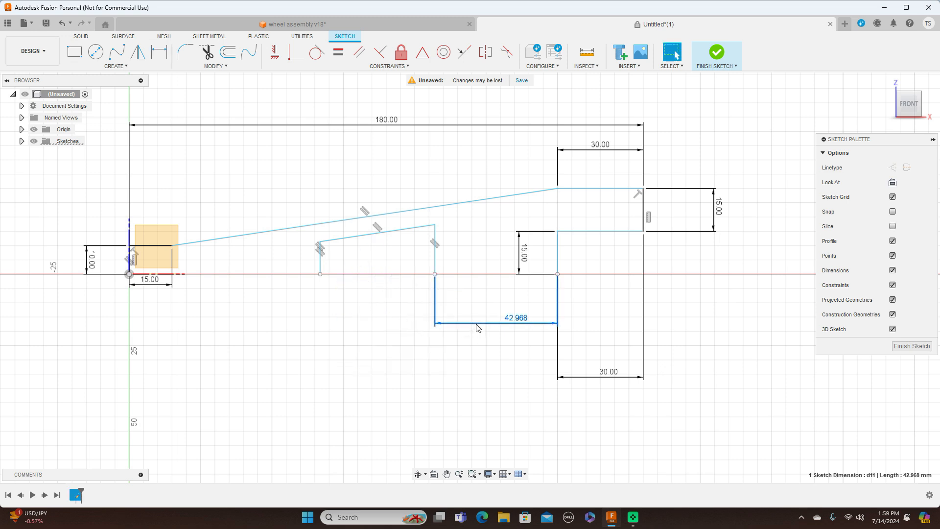
right_click(477, 328)
click(441, 311)
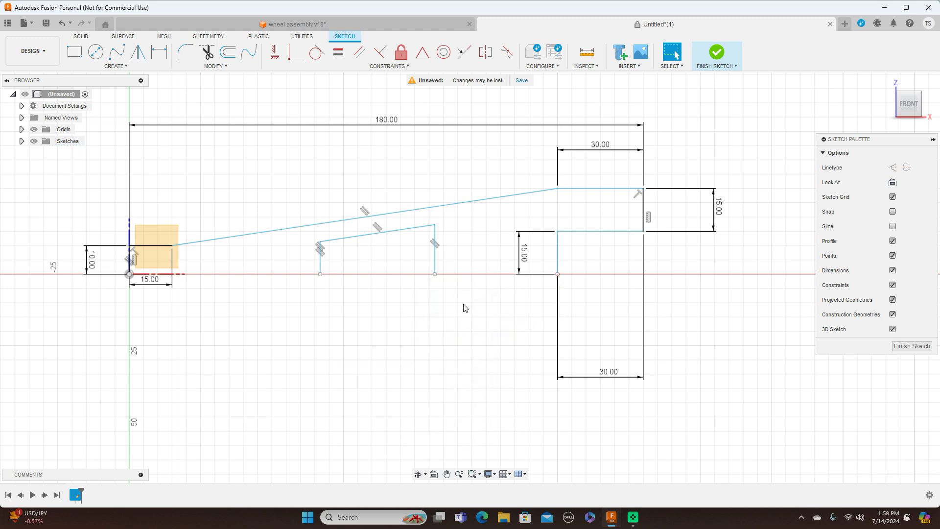
Step: Dimension the distance from the notch's longer vertical line to the inner 15 mm vertical line as 20 mm
click(159, 52)
click(435, 258)
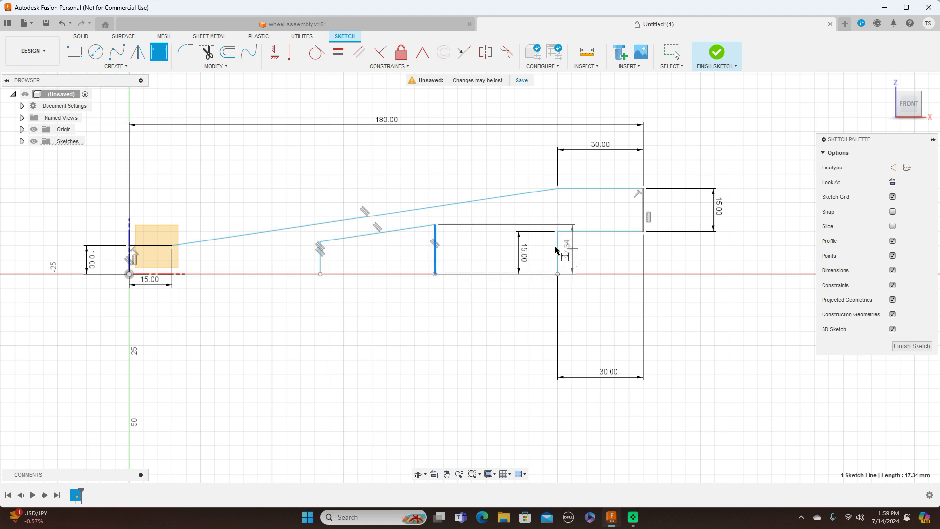
click(558, 258)
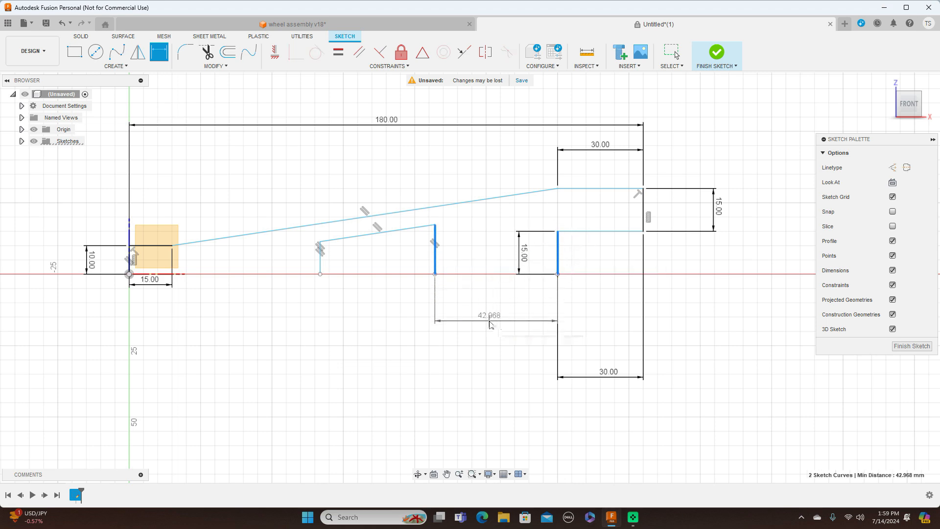
click(490, 322)
key(BackSpace)
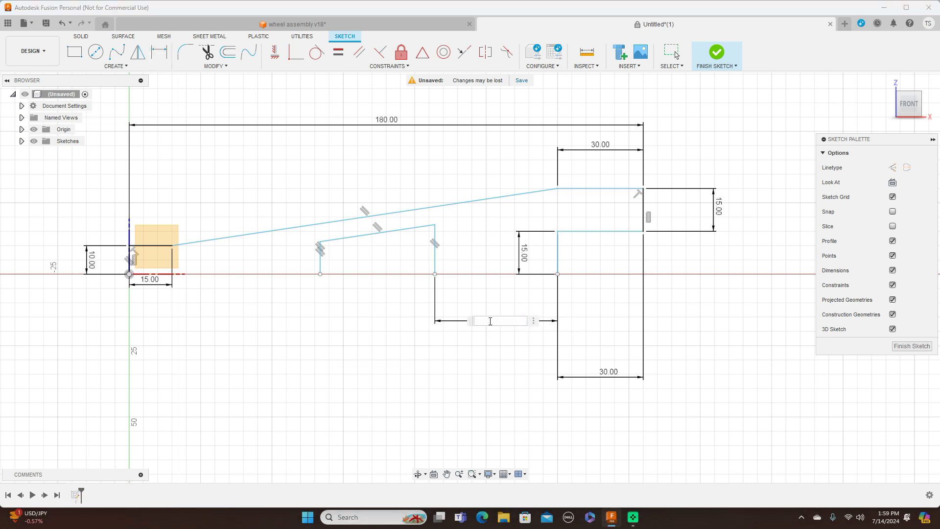
text(20)
key(Return)
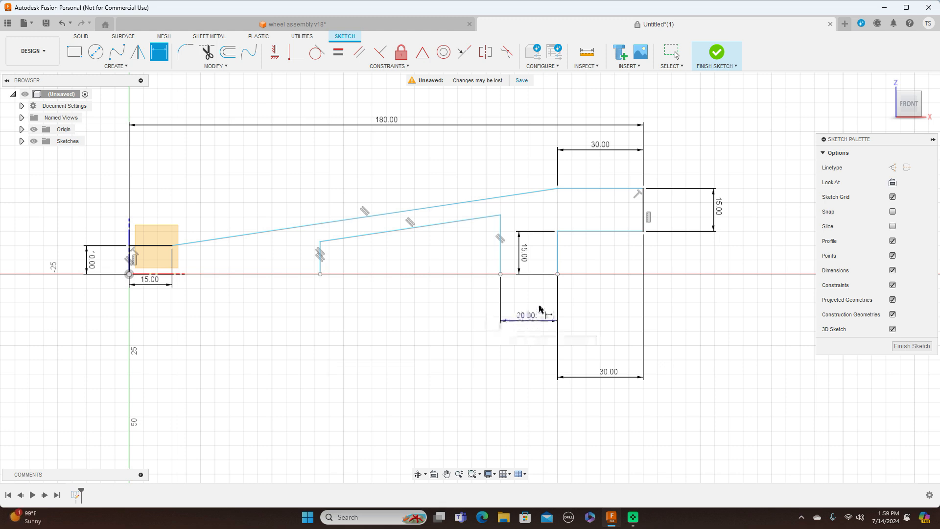
Step: Dimension the distance from the inner 15 mm vertical line to the notch's shorter vertical line as 70 mm
click(559, 260)
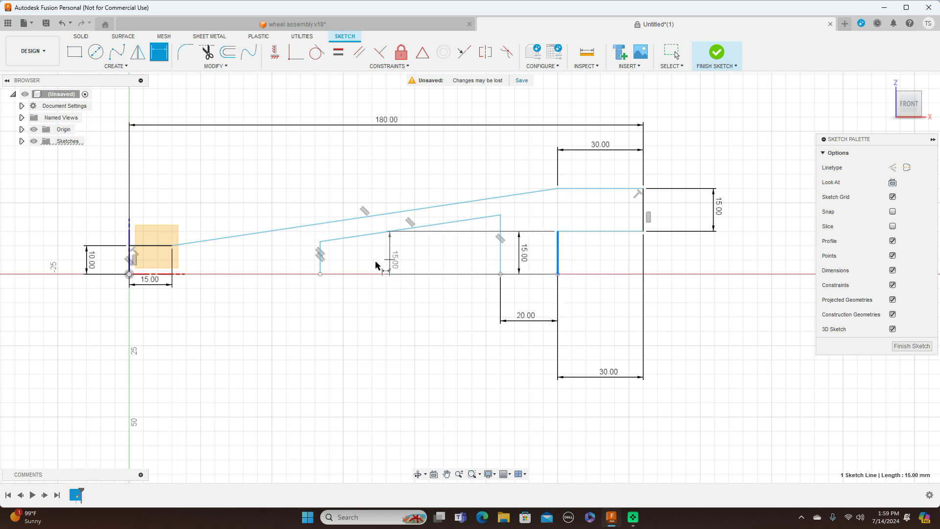
click(321, 267)
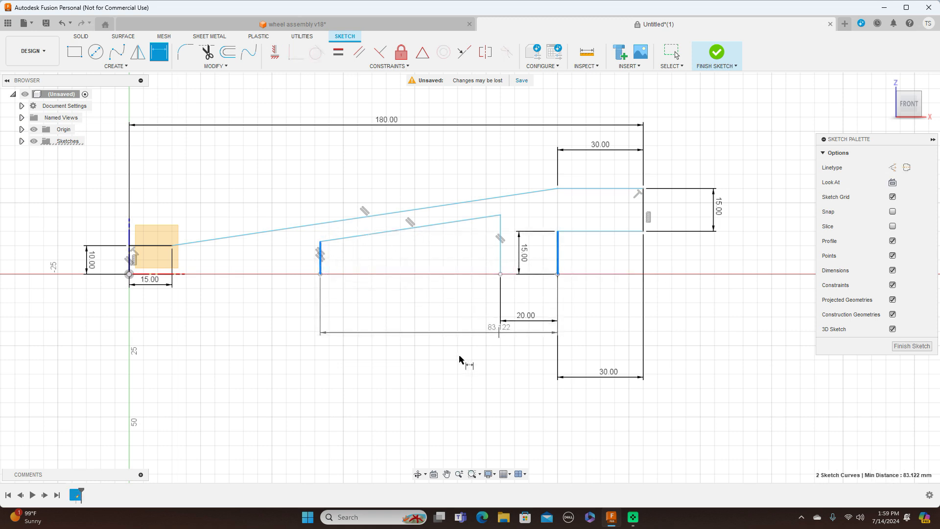
click(428, 406)
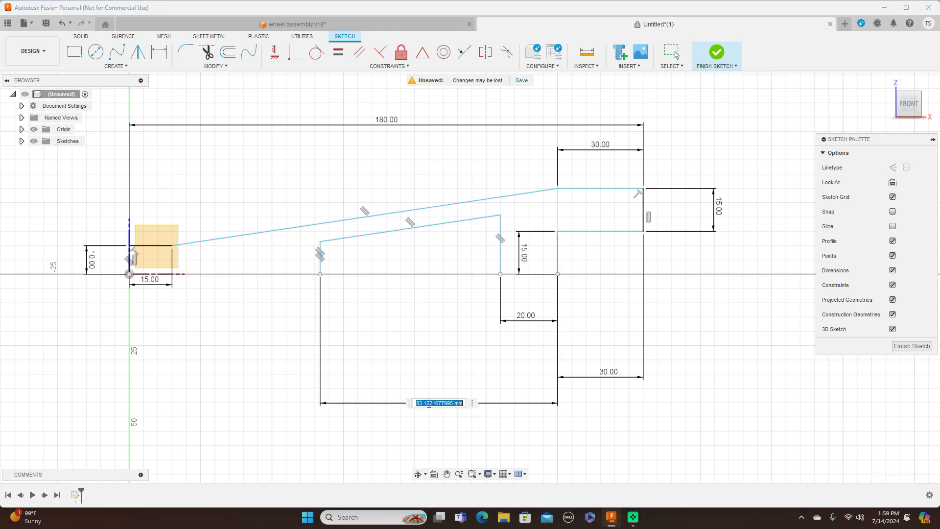
key(BackSpace)
key(Return)
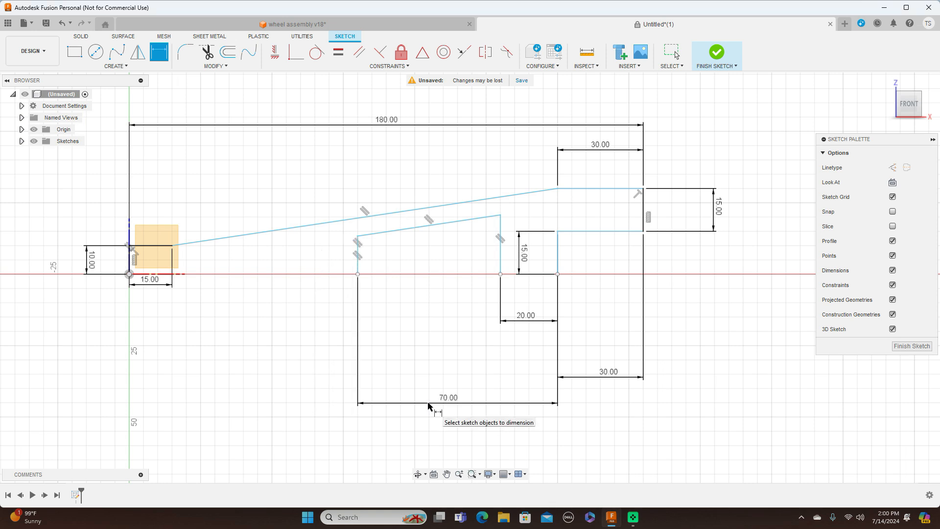
scroll(733, 423, down, 1)
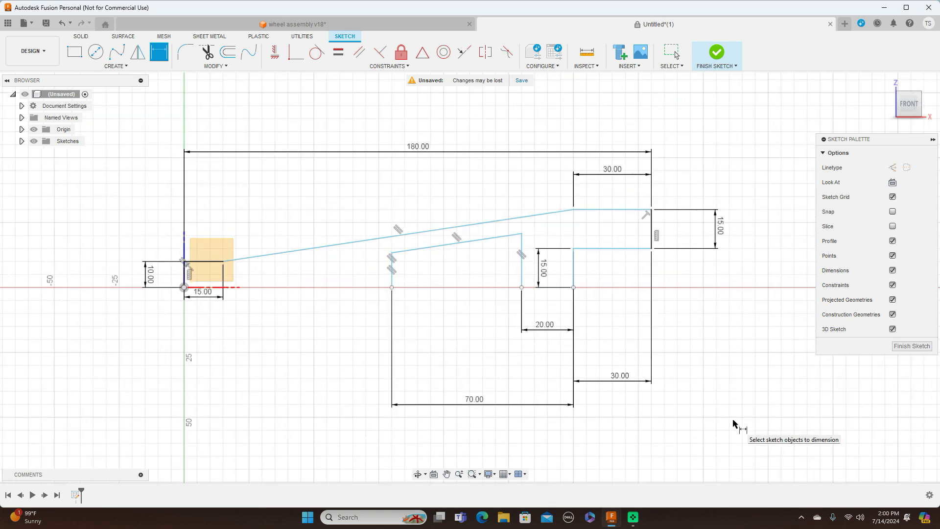
right_click(733, 423)
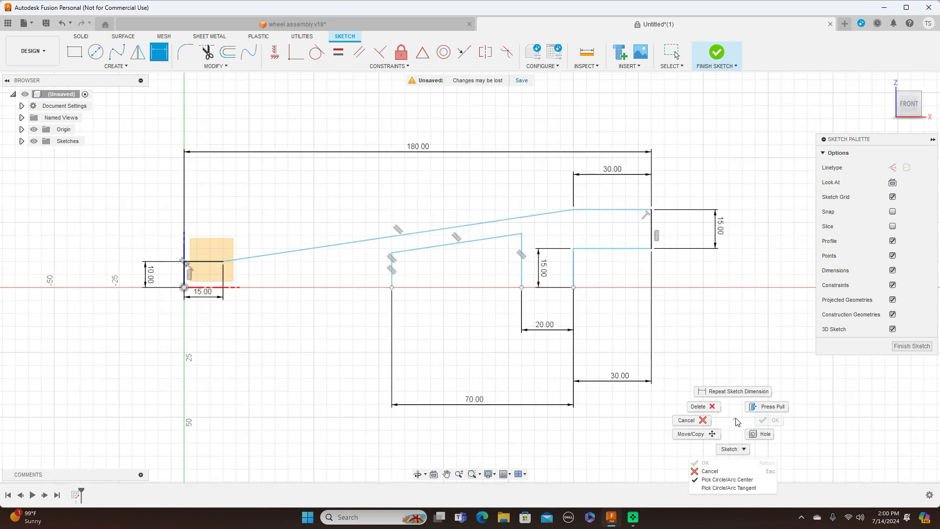
click(698, 420)
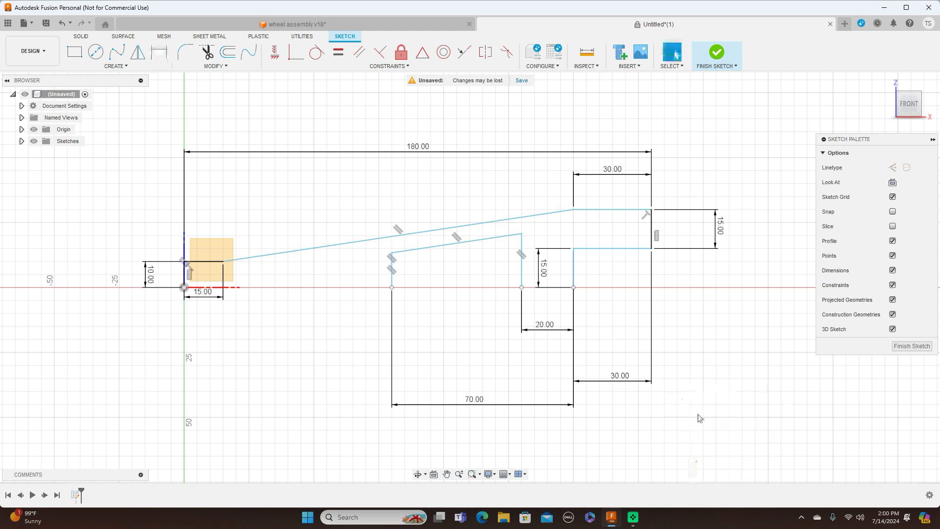
Step: Mirror the entire half profile with its notch about the X axis and finish the sketch
scroll(720, 372, down, 1)
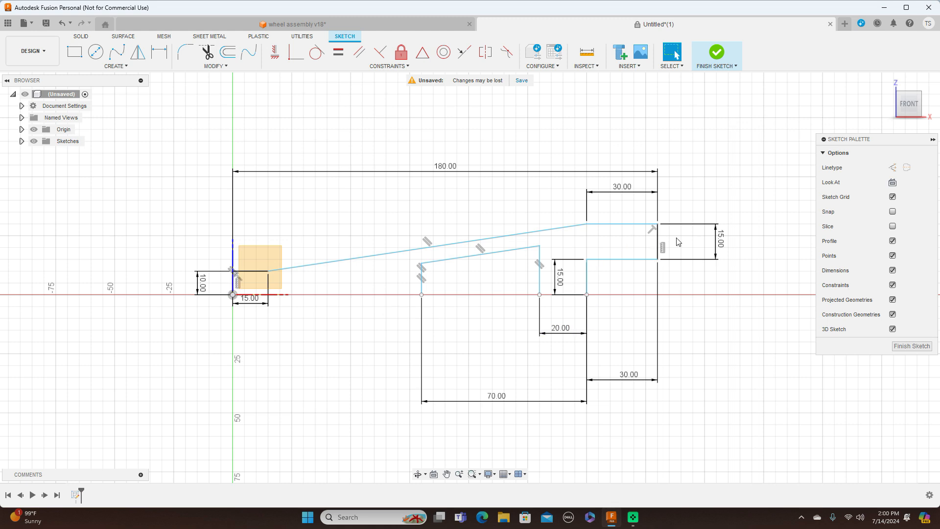
scroll(737, 368, down, 1)
middle_drag(740, 362, 665, 344)
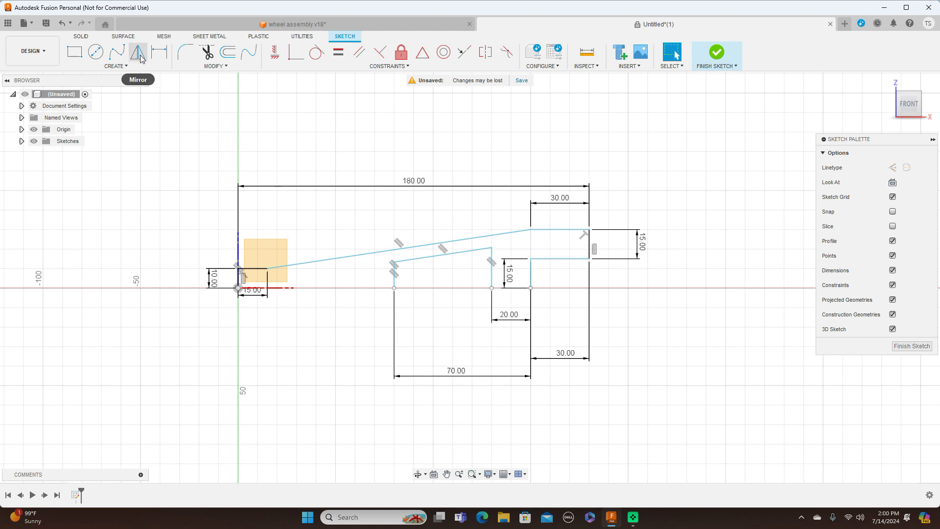
mouse_move(222, 170)
mouse_down()
mouse_move(223, 294)
mouse_move(574, 365)
mouse_move(752, 385)
mouse_up()
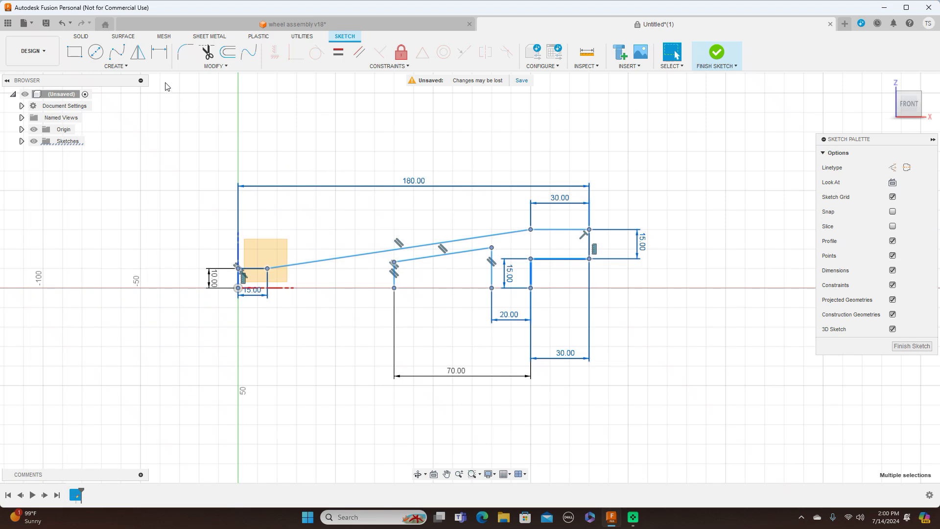
click(140, 59)
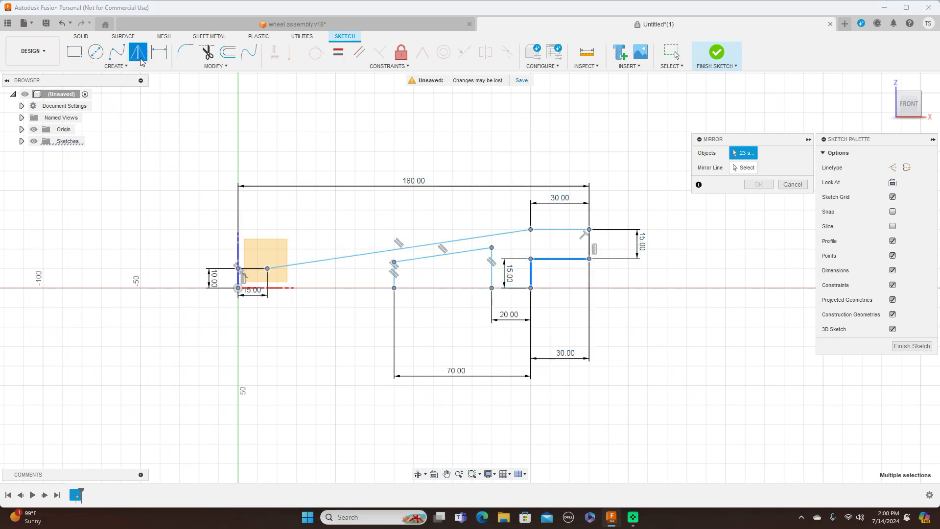
click(745, 167)
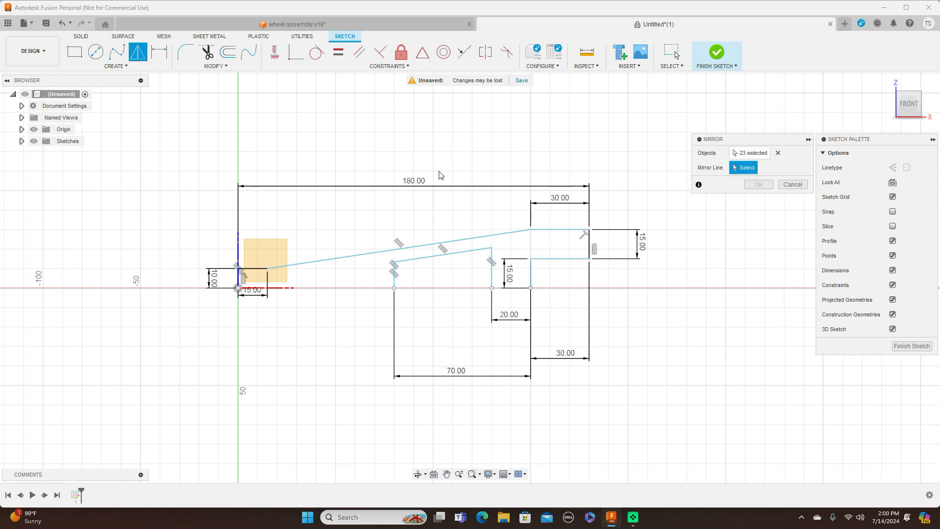
click(288, 288)
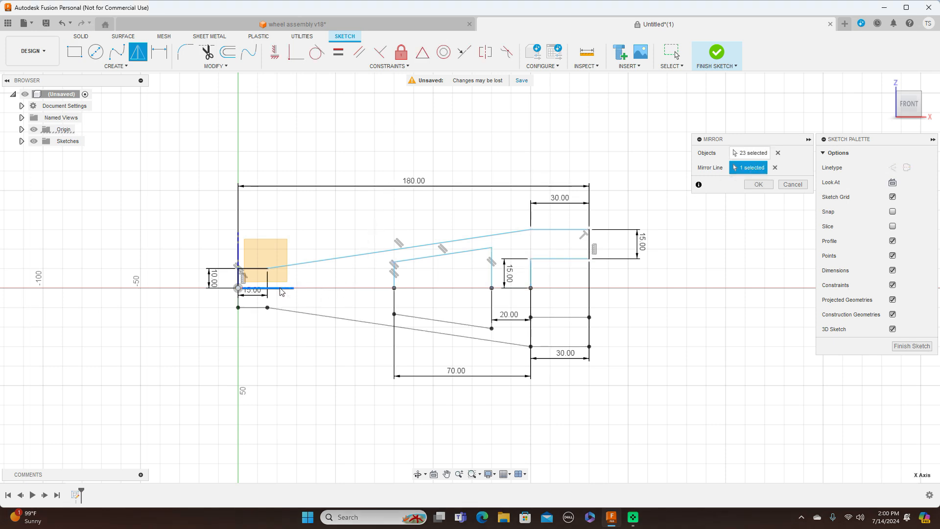
click(754, 188)
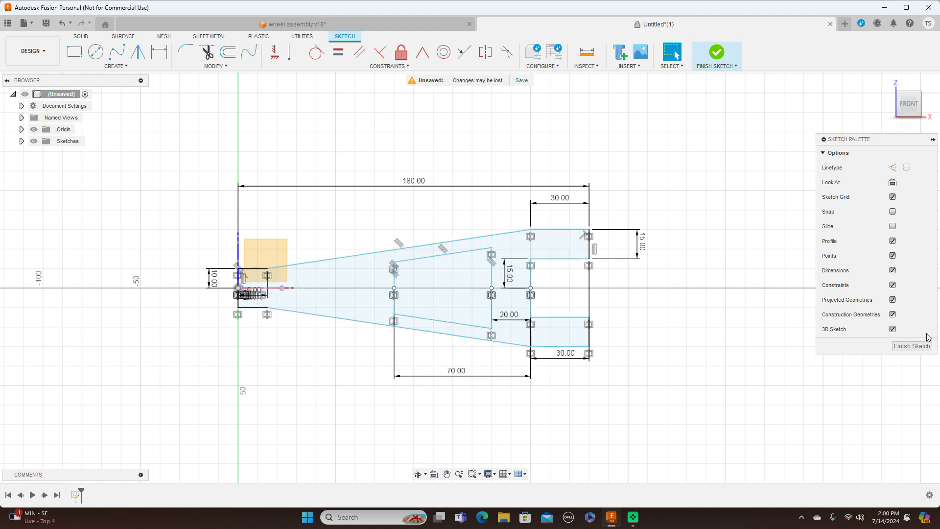
click(912, 346)
Step: Extrude the mirrored link profile, excluding the inner window, 25 mm to one side as a new body
drag(921, 100, 911, 108)
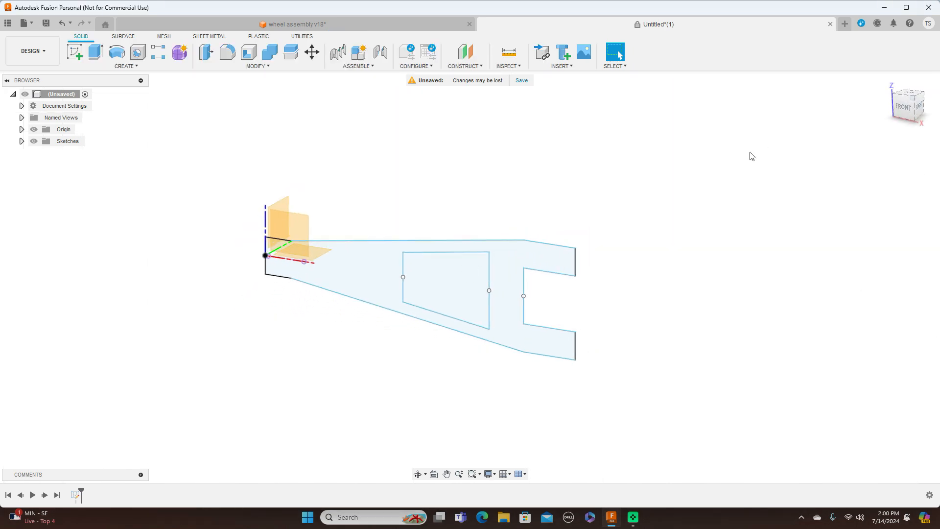
key(e)
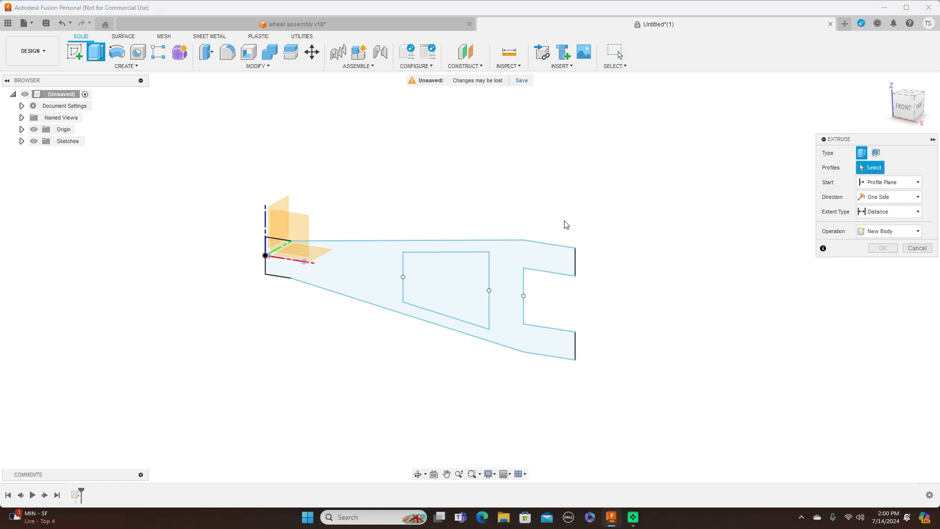
click(531, 261)
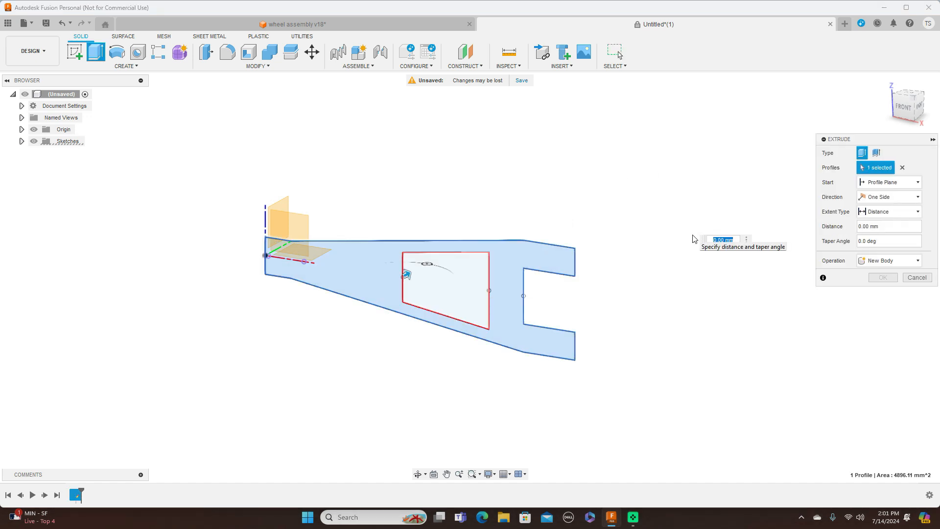
key(BackSpace)
text(25)
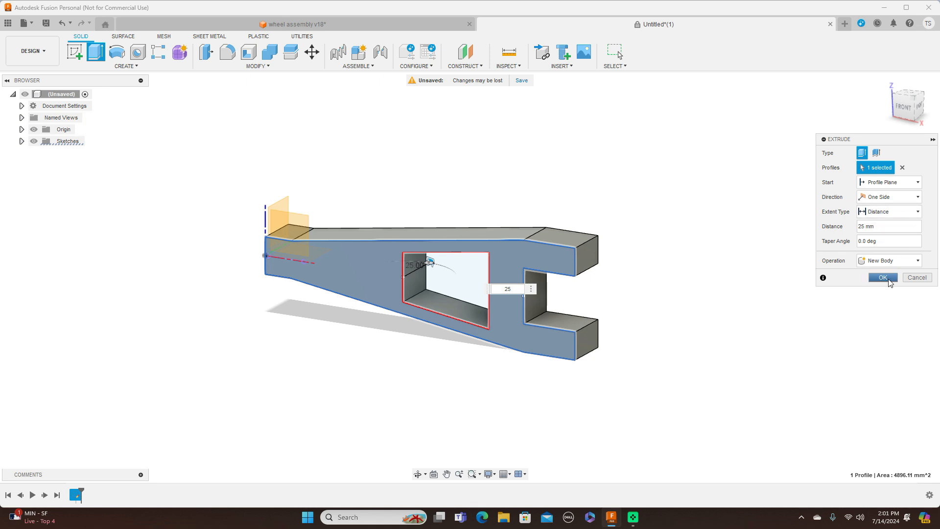
click(883, 277)
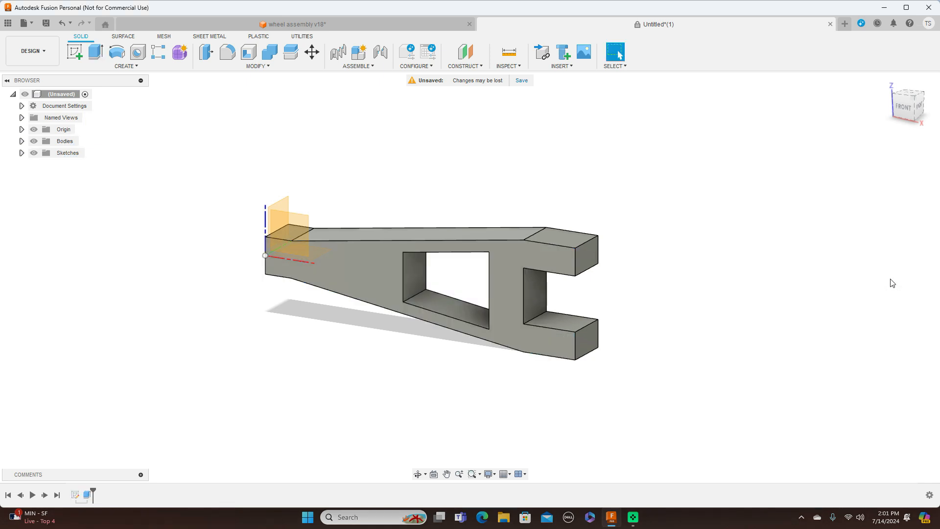
Step: Inspect the extruded link from several sides and compare it with the lower link in the wheel assembly document
click(906, 101)
click(909, 87)
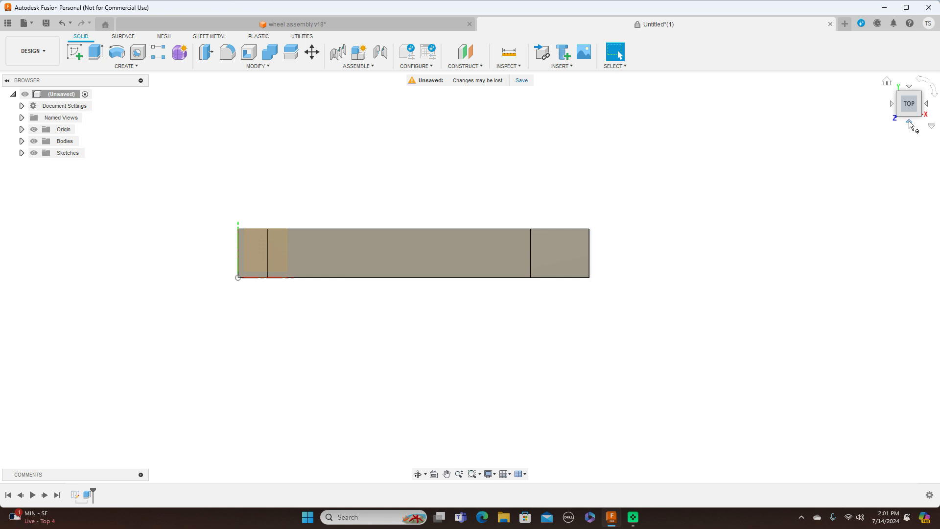
click(909, 121)
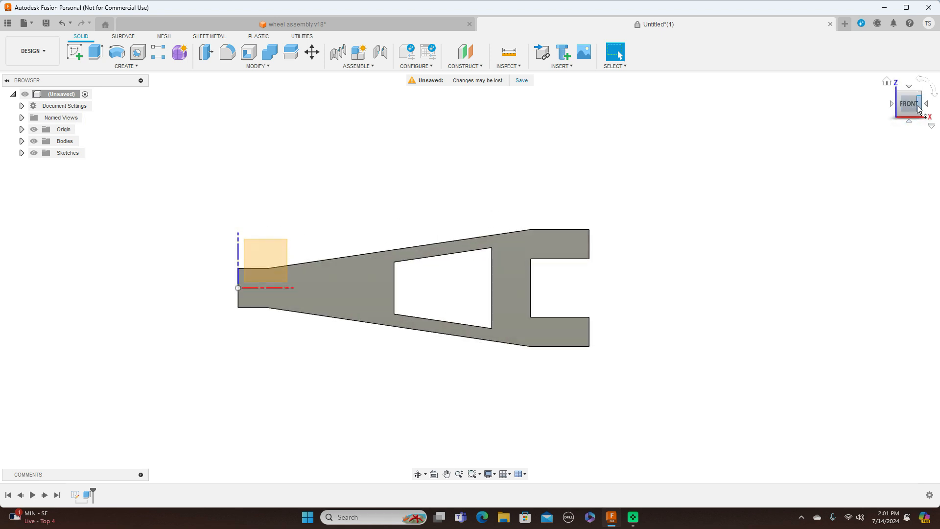
click(919, 109)
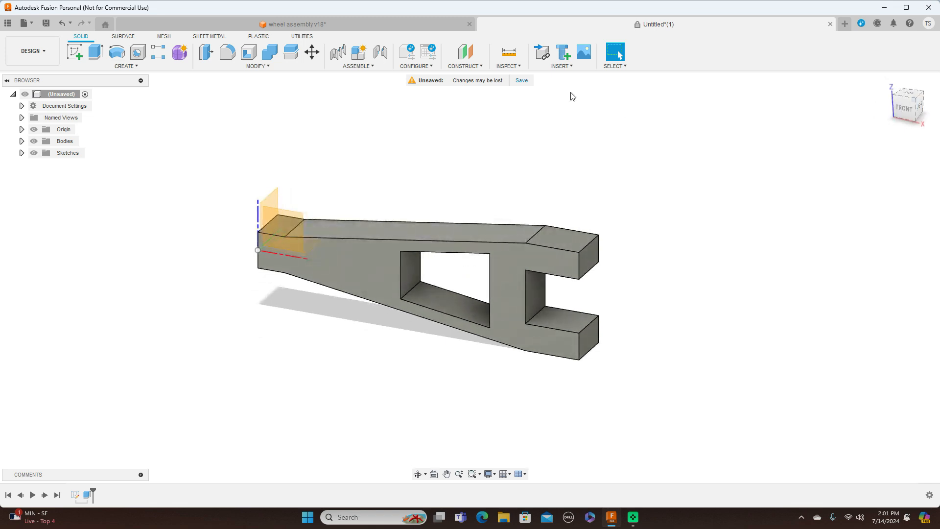
click(417, 25)
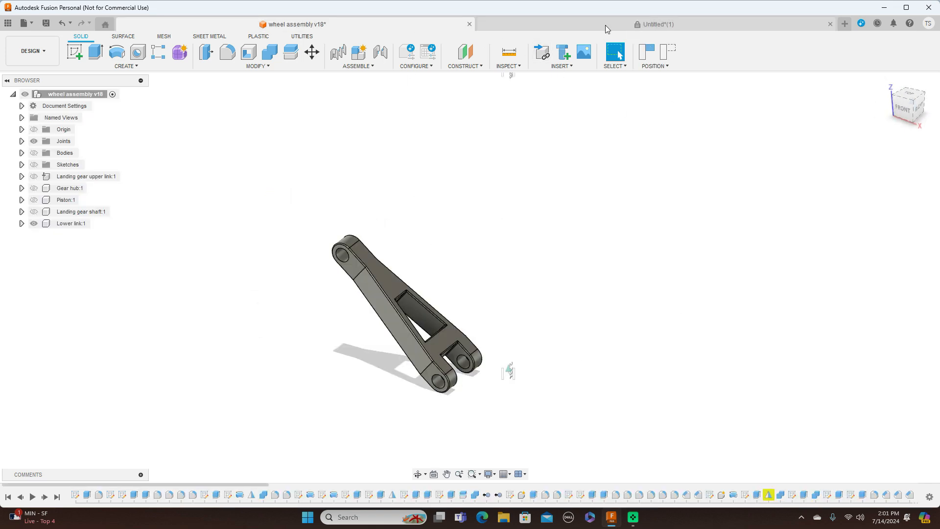
click(696, 26)
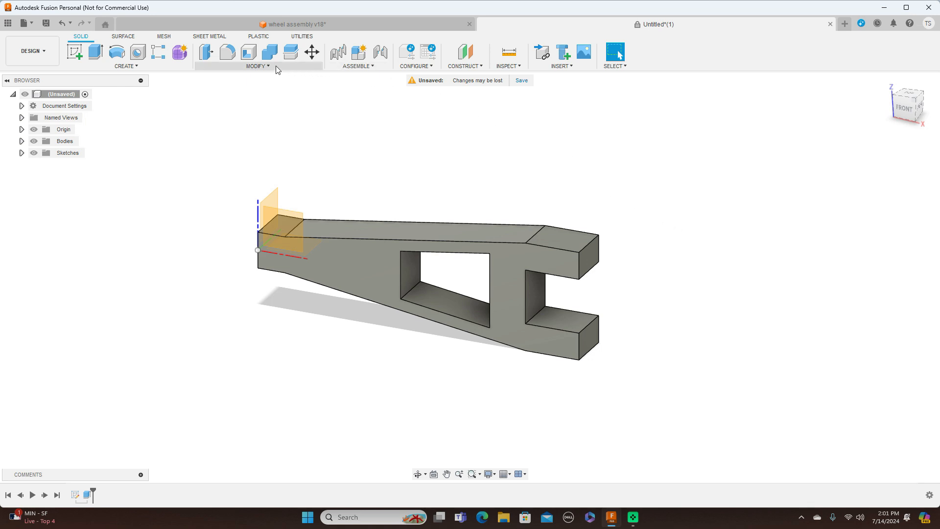
Step: Fillet the six vertical outer edges at the narrow end and both fork arm tips with a 12.5 mm radius
click(228, 52)
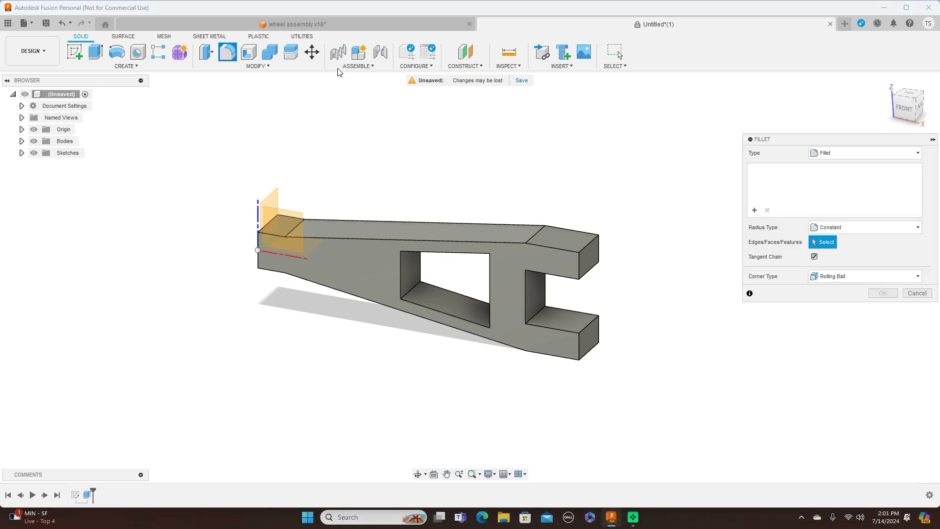
click(580, 273)
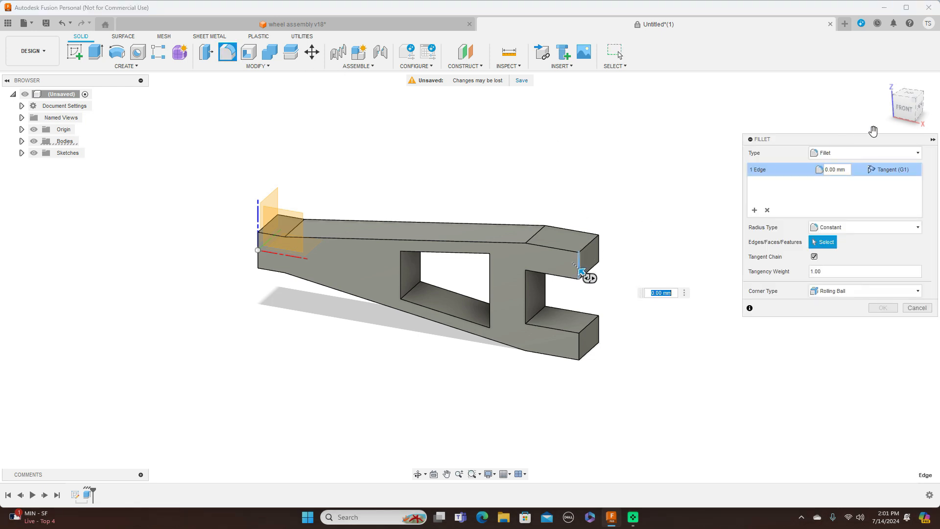
click(917, 111)
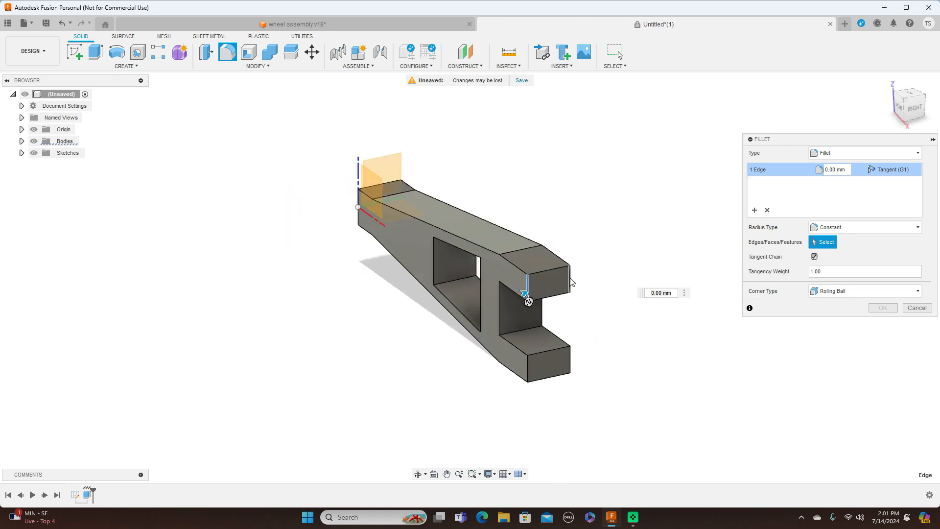
click(571, 280)
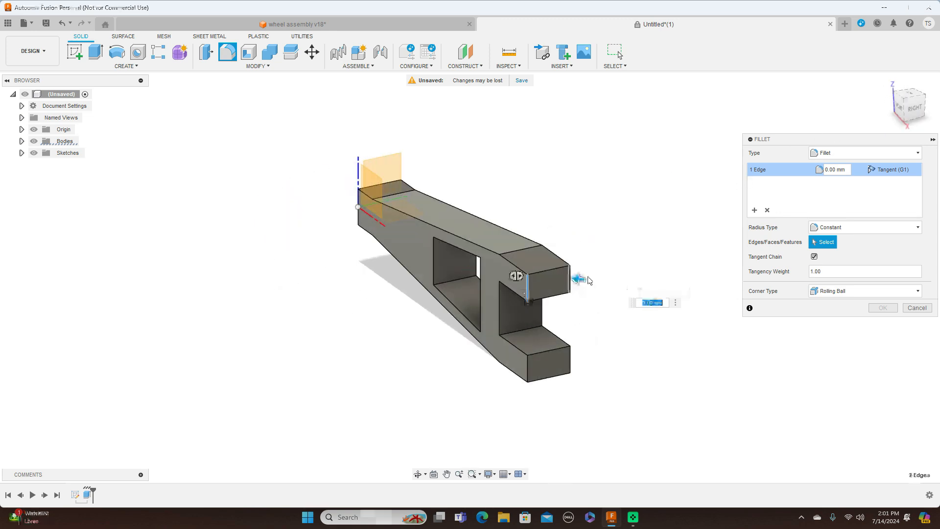
click(572, 361)
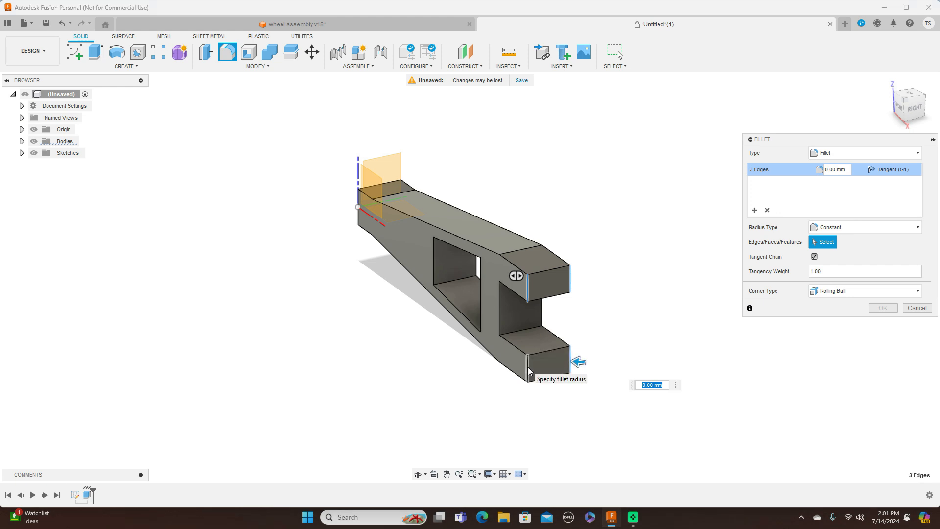
click(528, 369)
drag(907, 111, 935, 101)
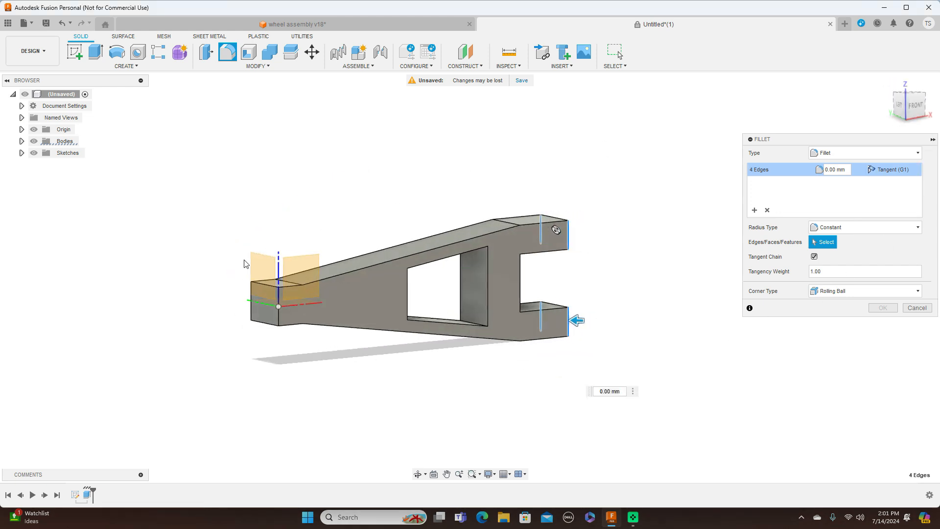
click(274, 322)
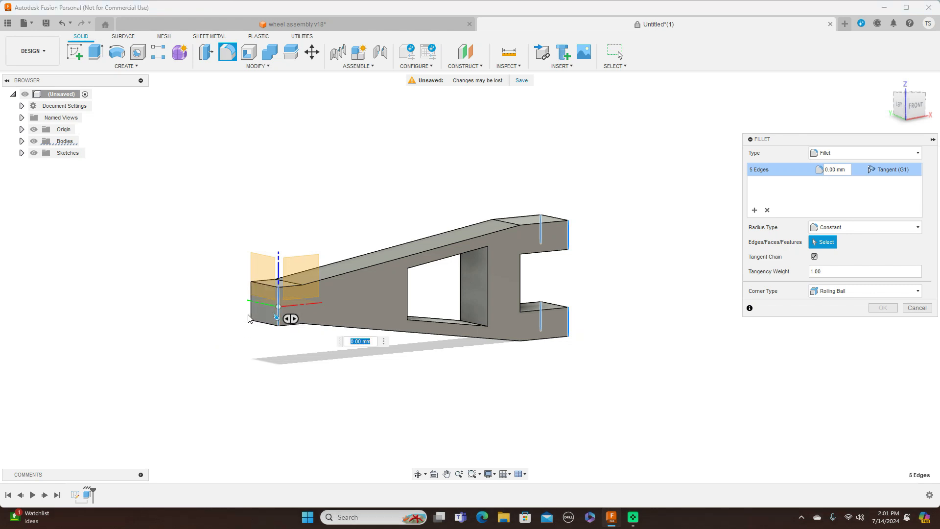
click(250, 315)
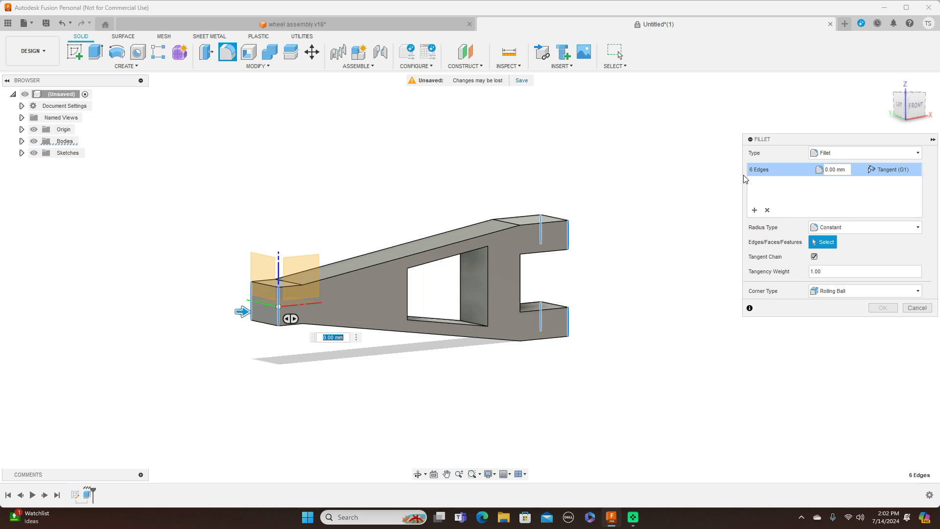
key(BackSpace)
text(12.5)
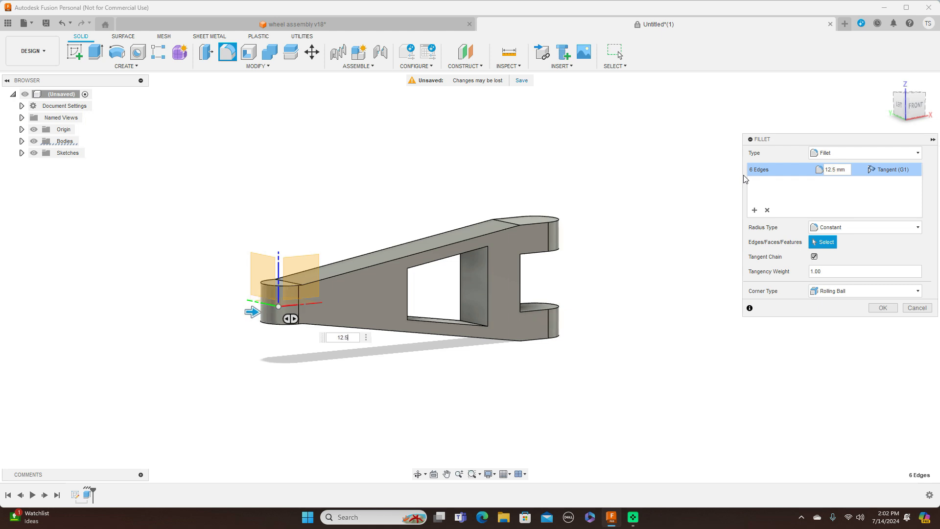
click(881, 308)
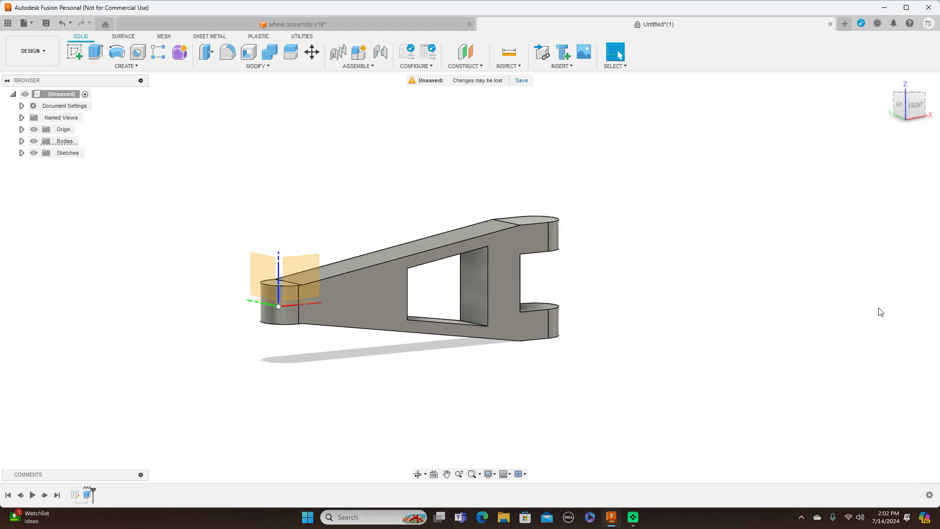
Step: Hide the origin geometry and turn the rounded link to the top view
click(926, 108)
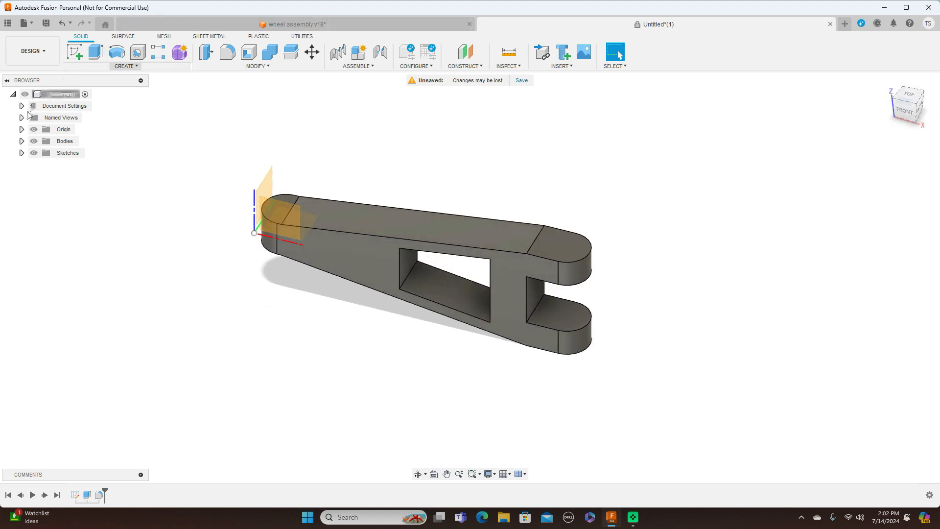
click(33, 129)
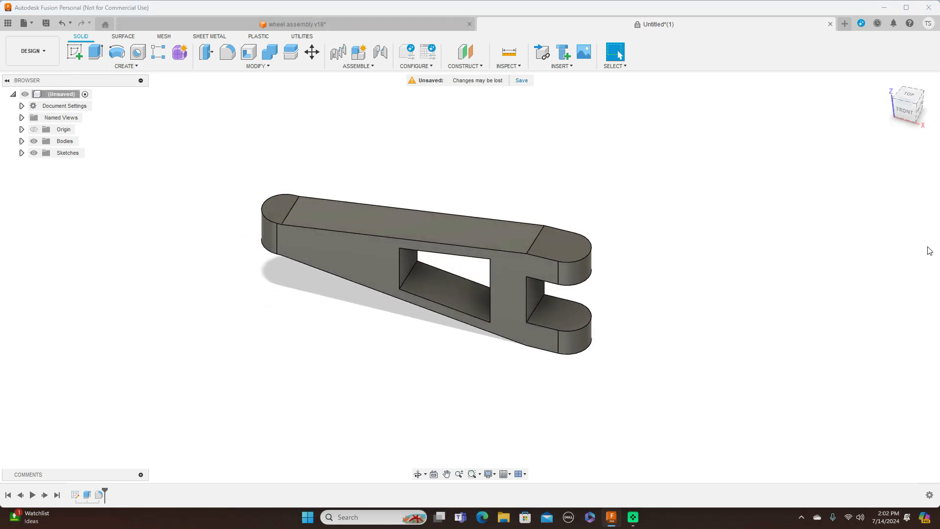
click(912, 97)
mouse_move(913, 101)
mouse_down()
mouse_move(913, 53)
mouse_move(912, 103)
mouse_up()
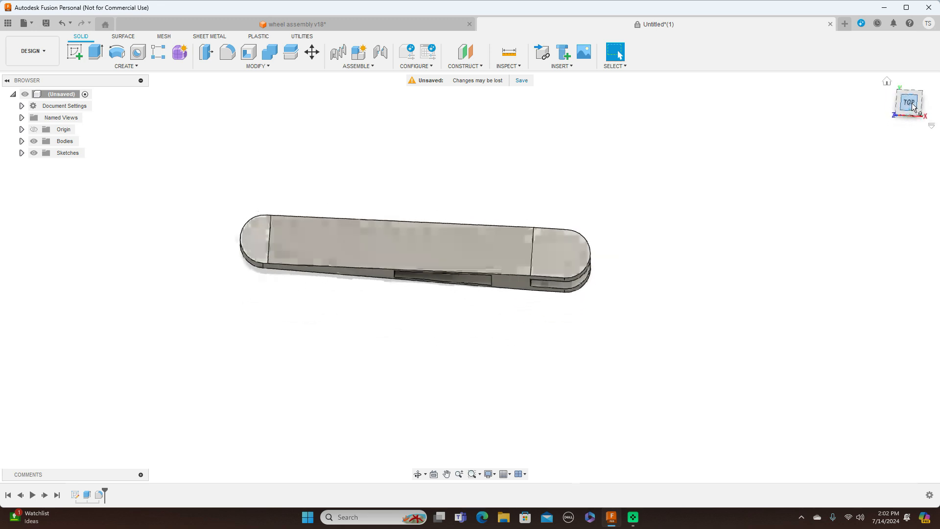
click(912, 103)
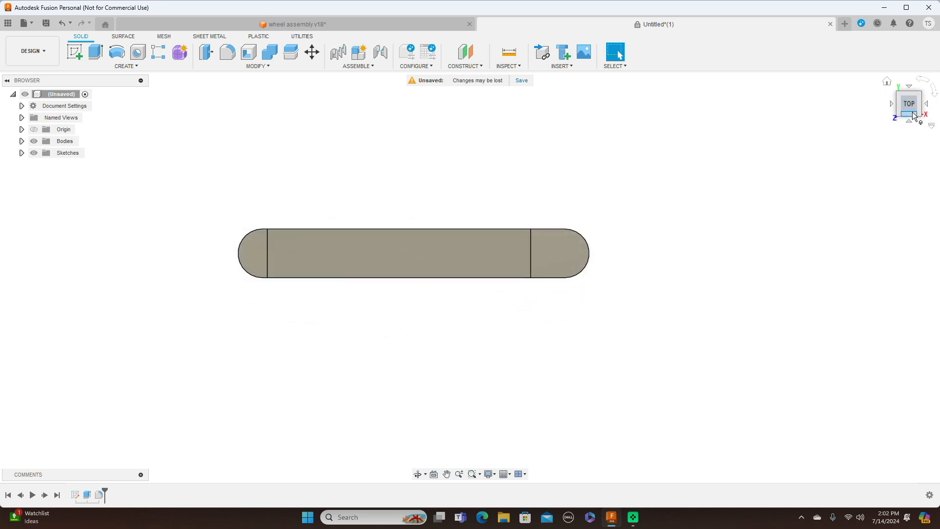
scroll(913, 113, up, 2)
scroll(913, 112, down, 2)
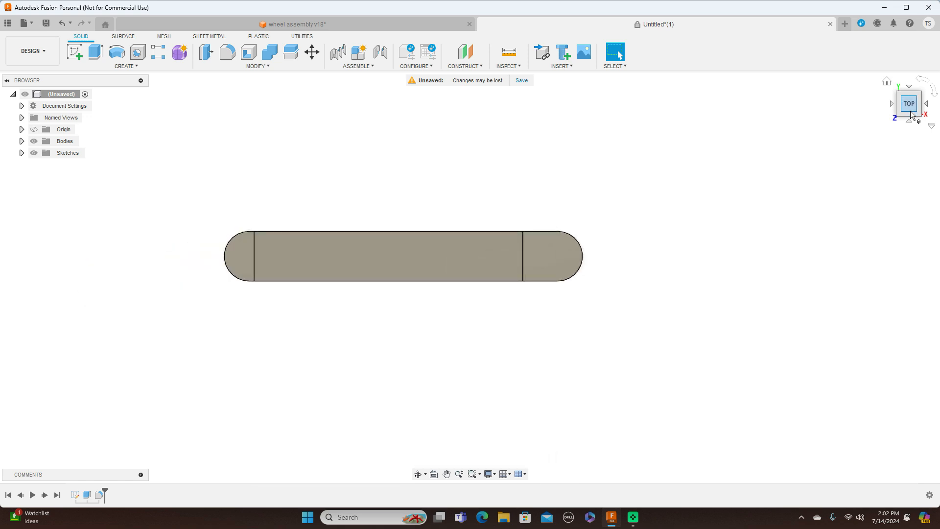
mouse_move(912, 117)
mouse_down()
mouse_move(910, 74)
mouse_move(909, 97)
mouse_up()
click(910, 98)
Step: Check the reference lower link in the wheel assembly document and start a sketch on the new link's flat wide-end top face
click(372, 23)
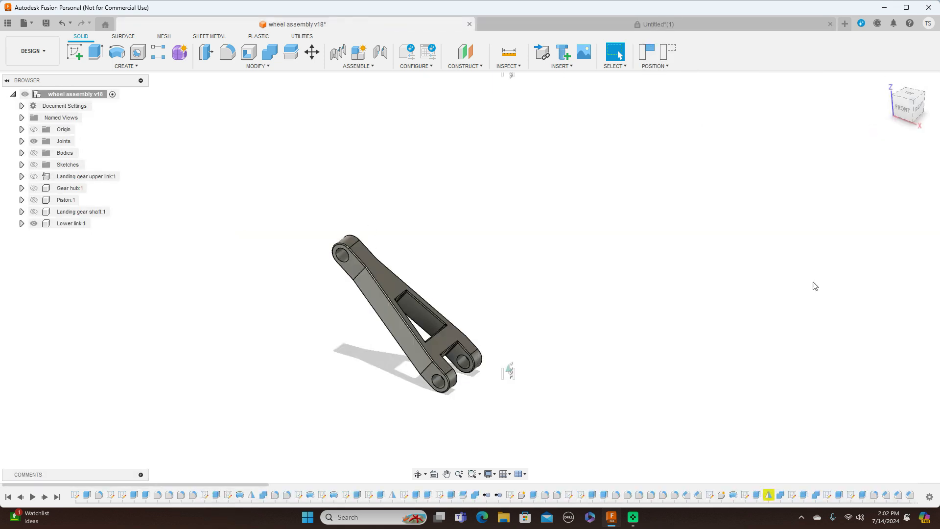
click(707, 23)
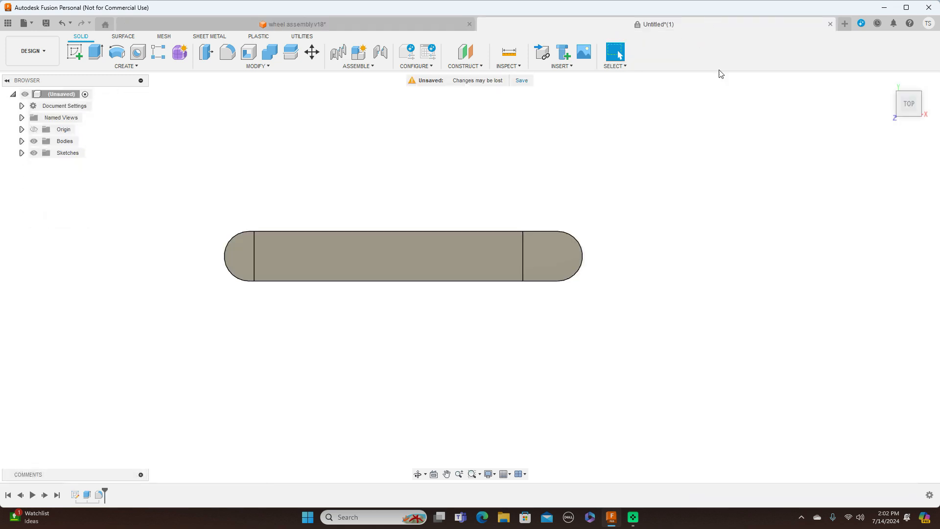
click(547, 253)
click(72, 53)
middle_drag(652, 155, 418, 135)
scroll(800, 310, up, 2)
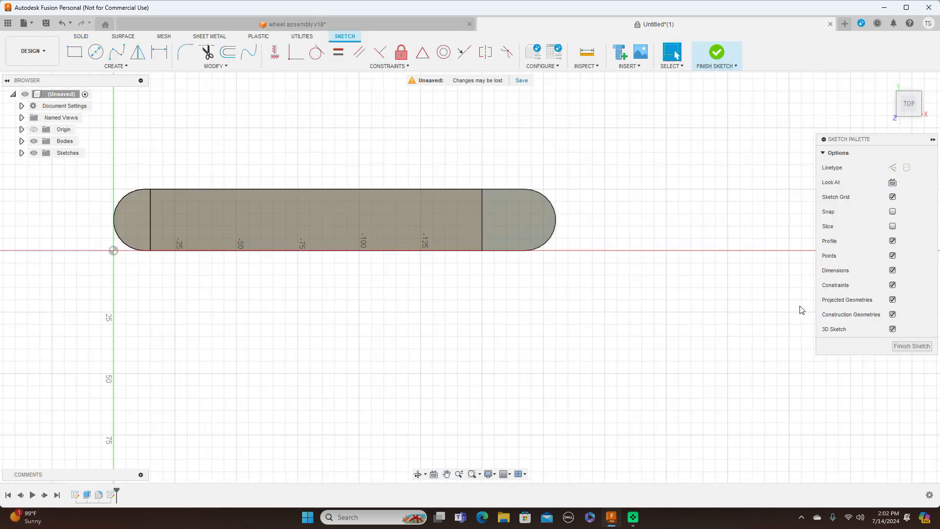
Step: Sketch a 15 mm diameter circle centred on the rounding of the fork end's top face and finish the sketch
click(554, 209)
click(96, 51)
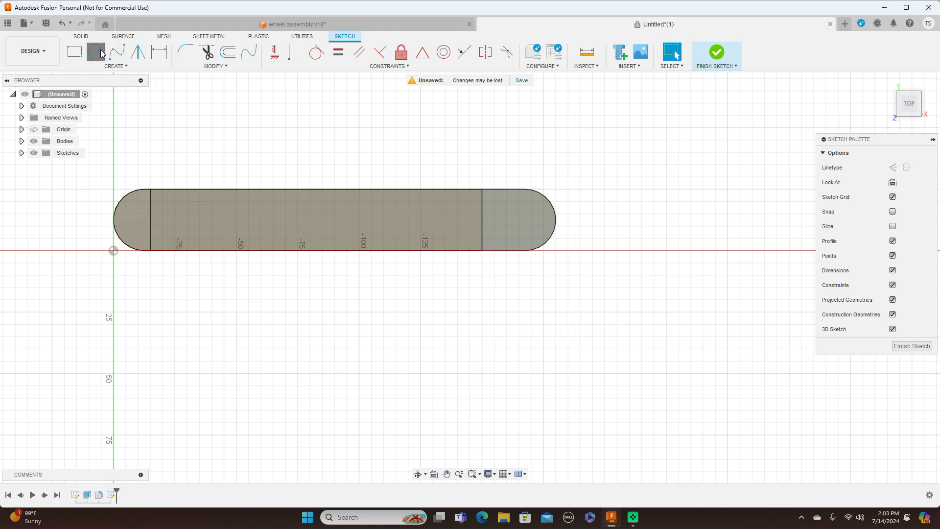
click(527, 222)
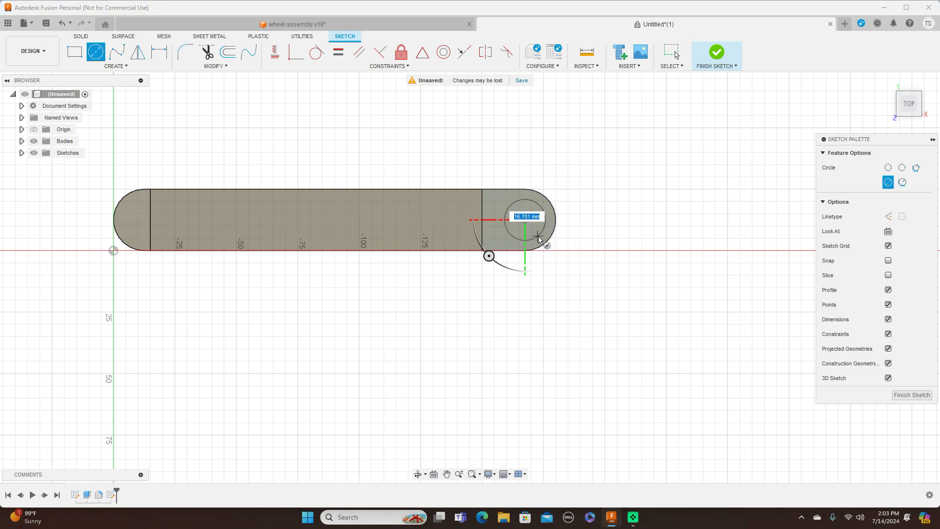
key(BackSpace)
text(15)
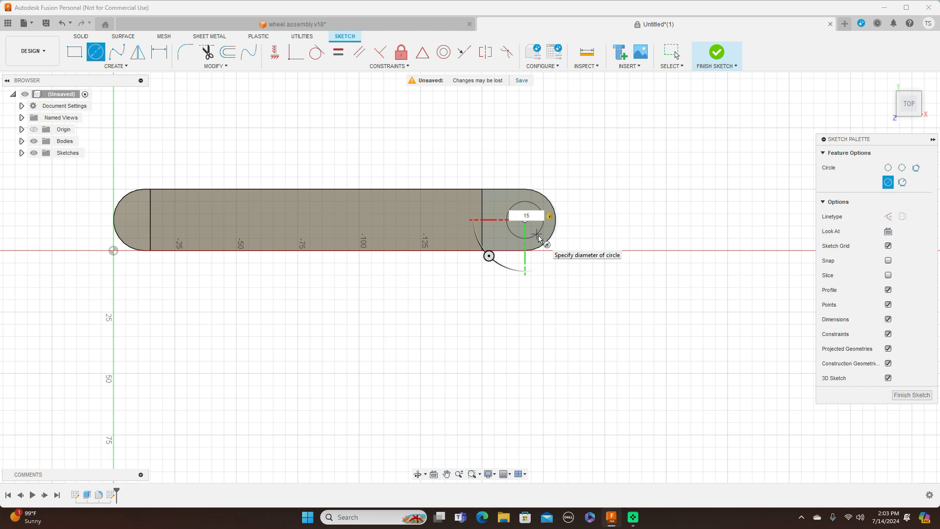
key(Return)
key(Escape)
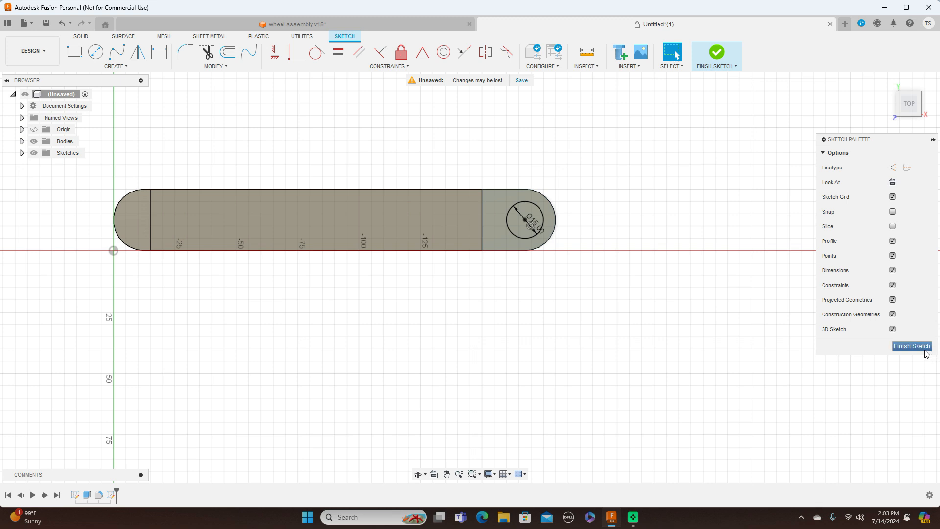
click(925, 347)
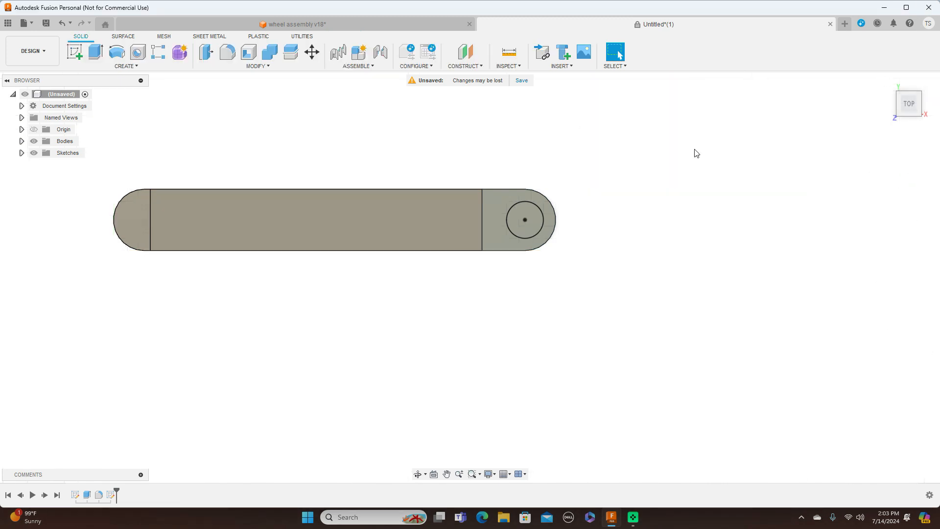
Step: Turn the link to the front and reopen its base profile sketch for editing
middle_drag(614, 291, 766, 305)
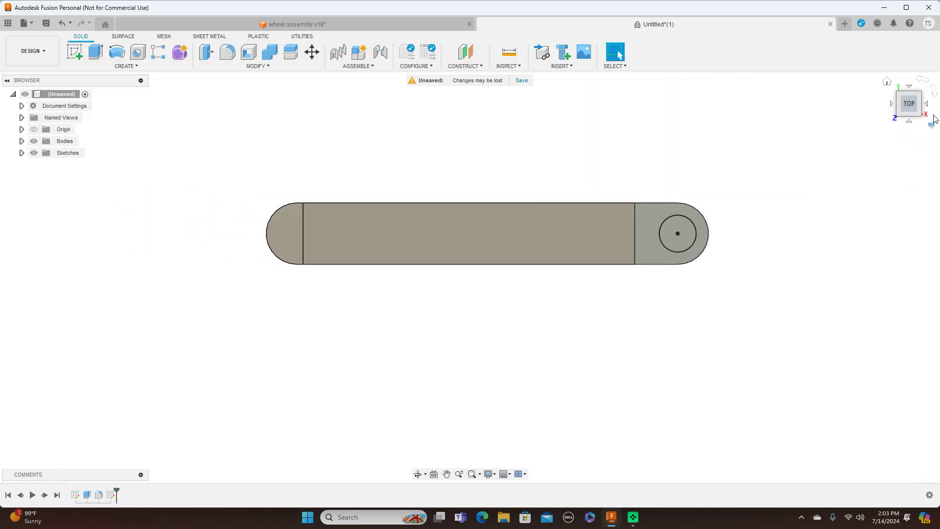
mouse_move(915, 120)
mouse_down()
mouse_move(912, 101)
mouse_move(914, 146)
mouse_up()
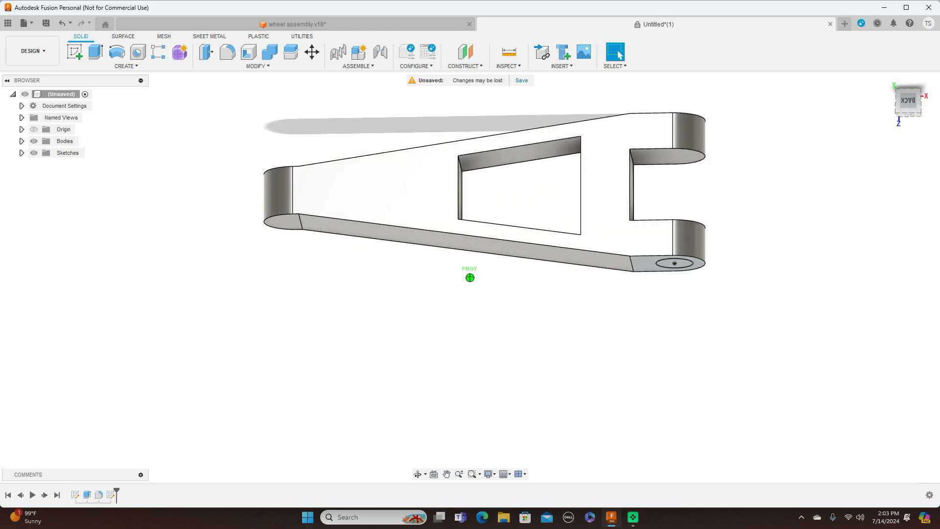
drag(914, 145, 912, 112)
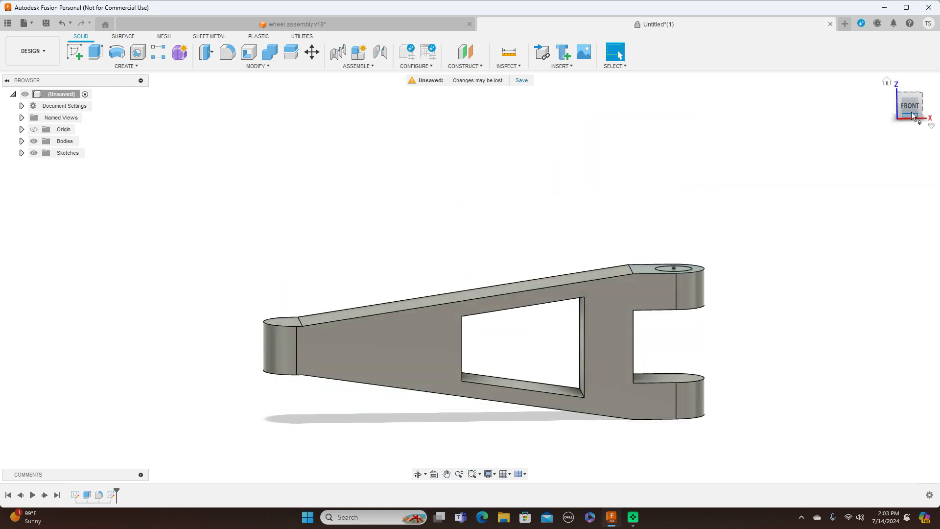
click(75, 497)
right_click(75, 496)
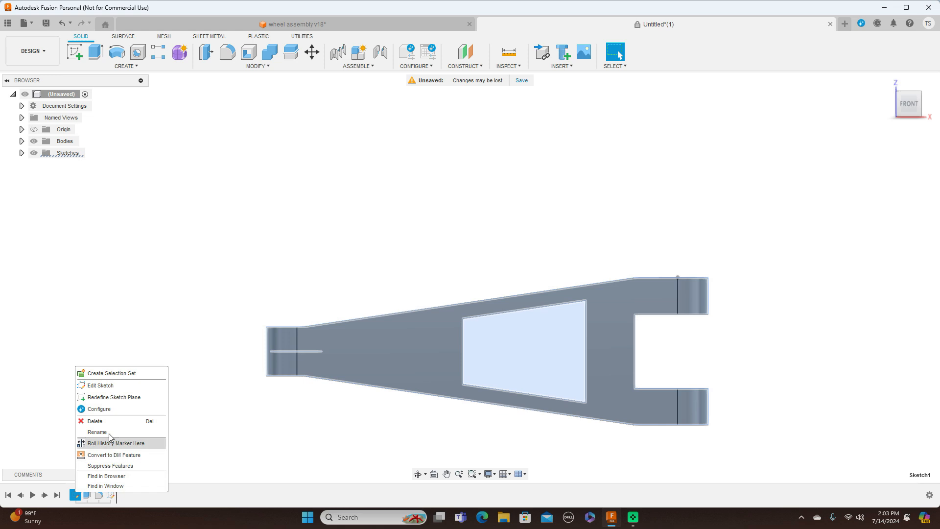
click(124, 388)
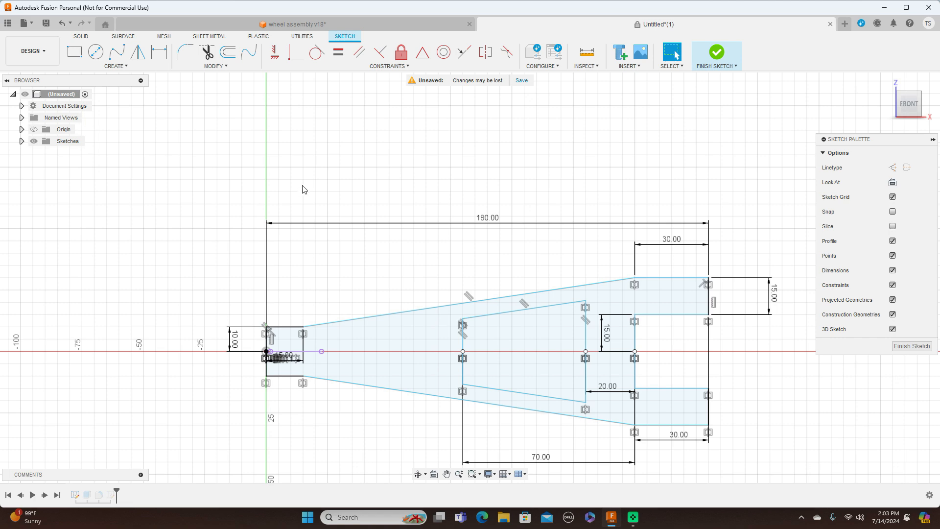
scroll(311, 261, up, 3)
scroll(367, 242, up, 1)
mouse_move(367, 241)
middle_down()
mouse_move(313, 178)
mouse_move(278, 170)
middle_up()
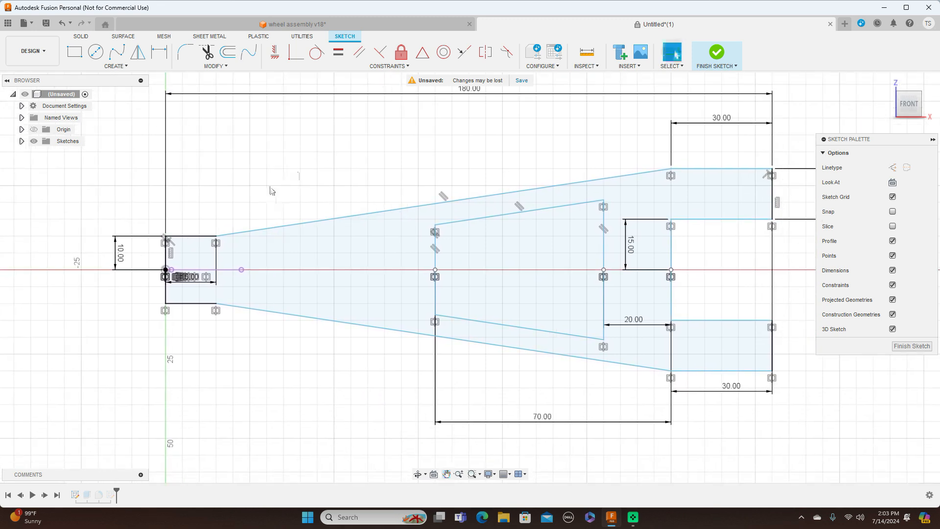
Step: Delete the coincident constraint between the narrow end's short upper edge and the sloped line, then stretch that edge to about 20.3 mm
click(241, 234)
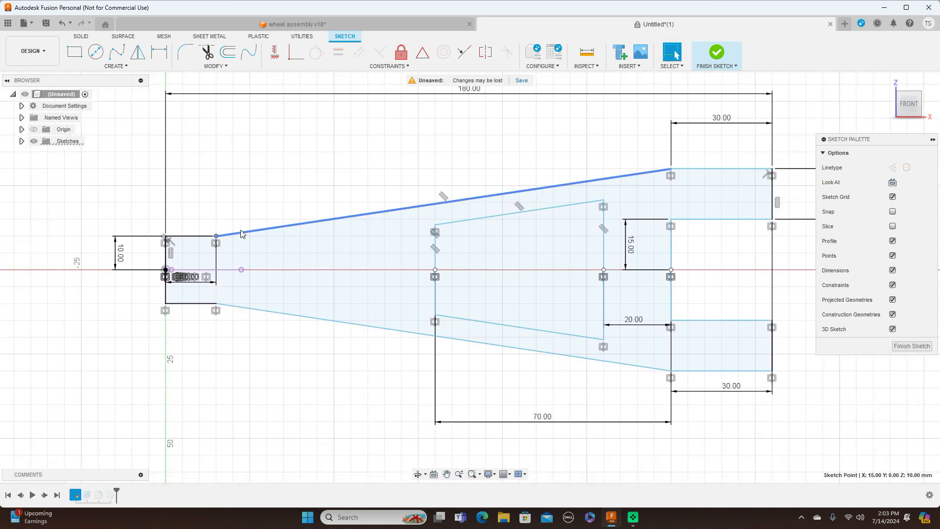
click(196, 237)
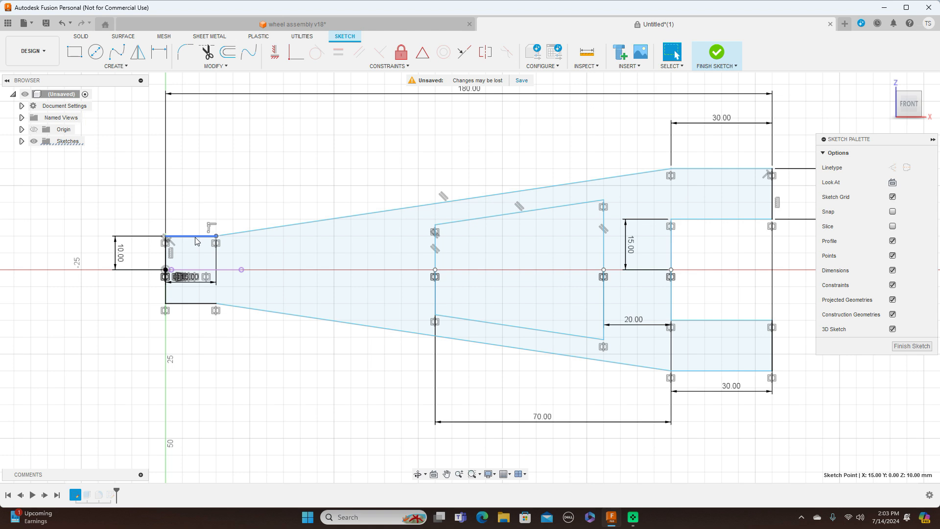
click(213, 233)
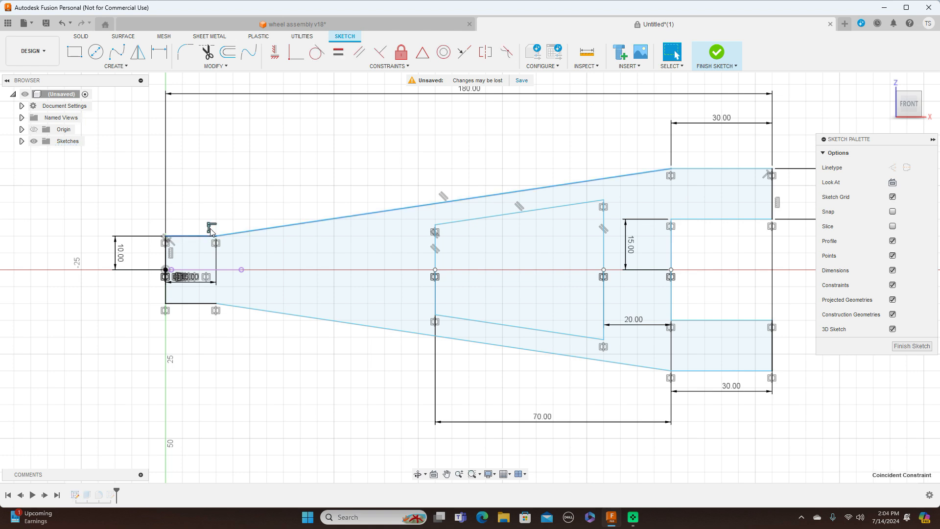
right_click(209, 229)
click(190, 216)
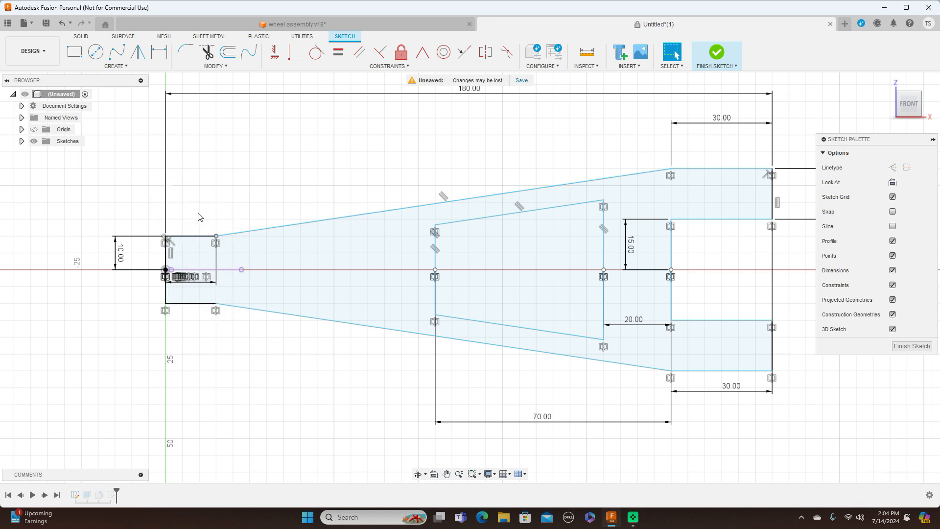
drag(217, 236, 235, 237)
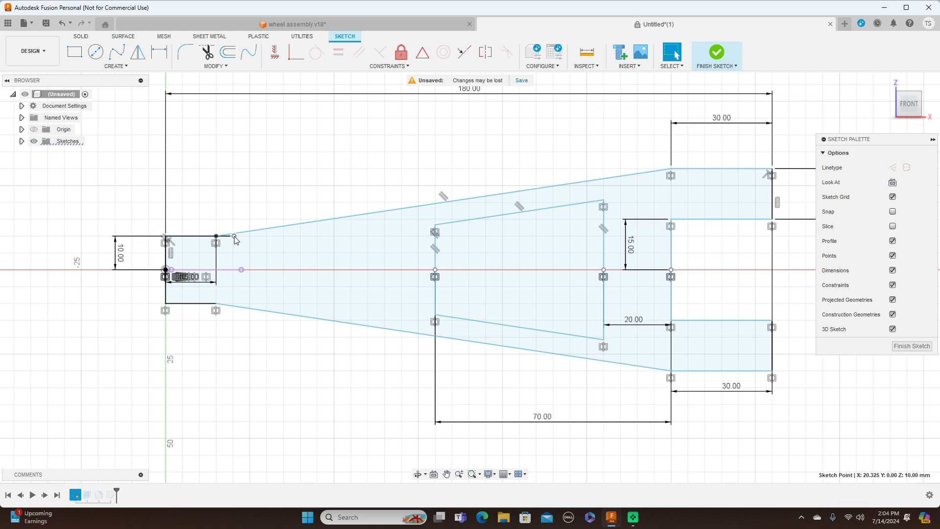
Step: Delete the upper sloped line and stretch the narrow end's upper edge to about 28.3 mm
right_click(293, 226)
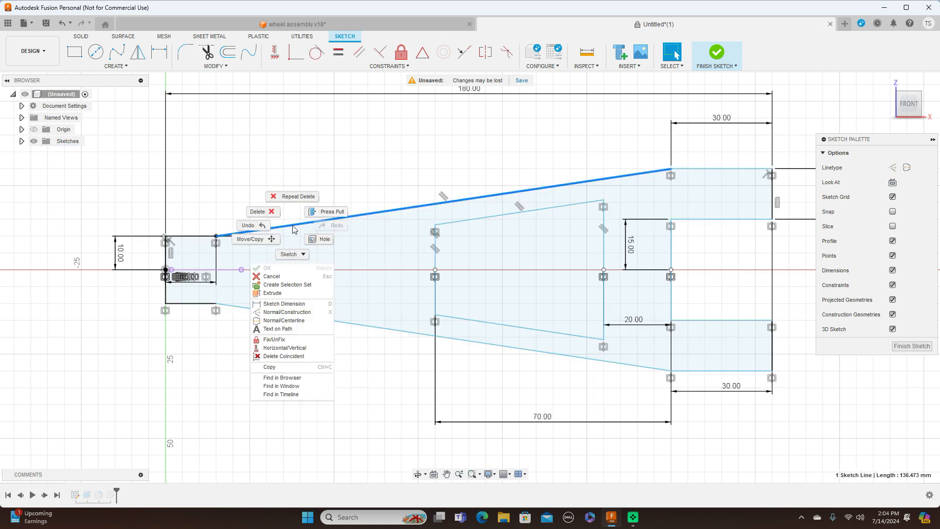
click(260, 212)
drag(236, 239, 262, 239)
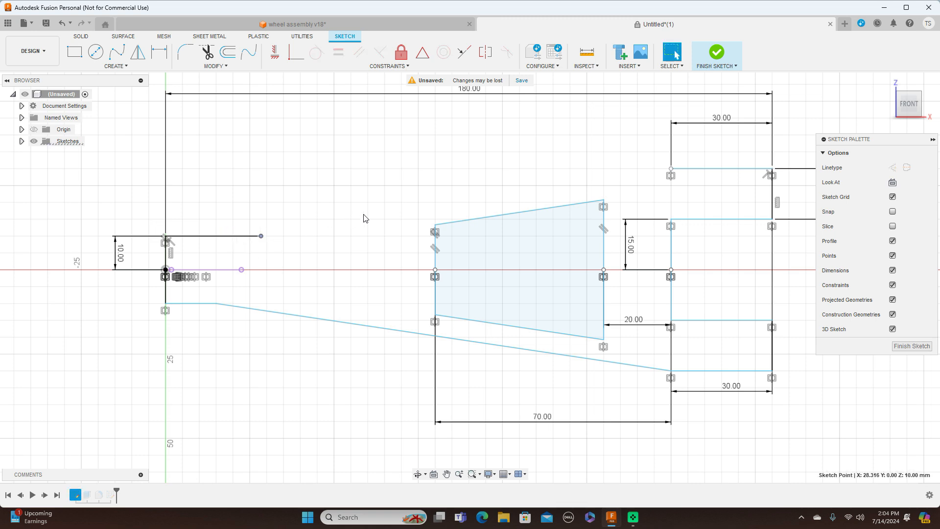
Step: Draw a new sloped line from the stretched upper edge's end to the start of the upper fork arm's outer edge and finish the sketch
key(l)
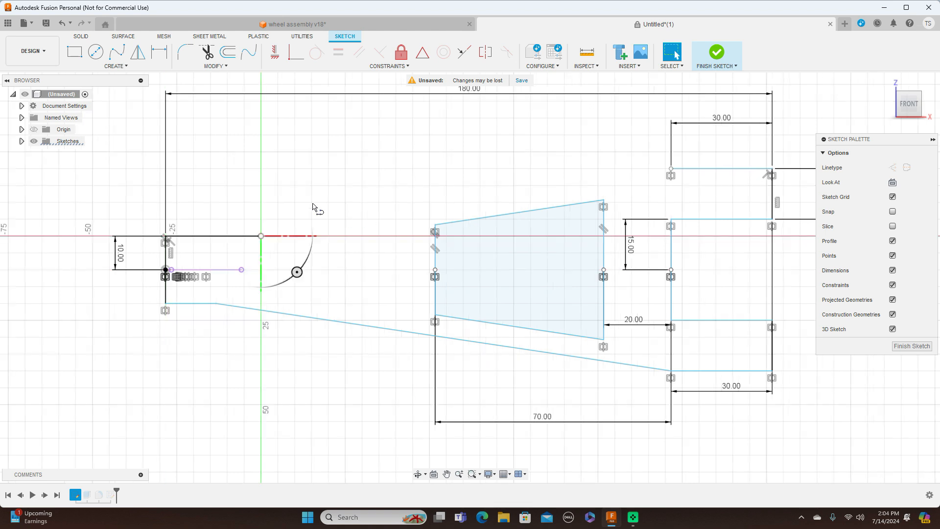
click(262, 236)
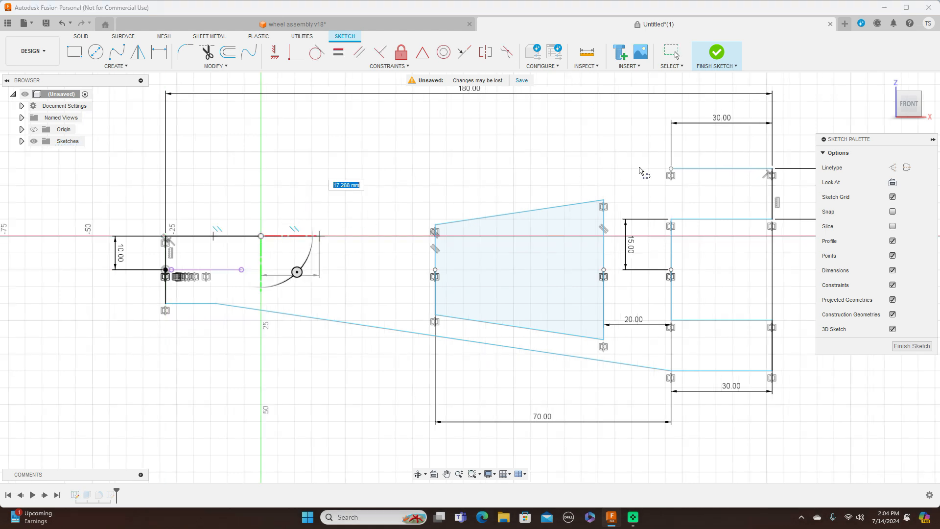
click(671, 169)
right_click(671, 171)
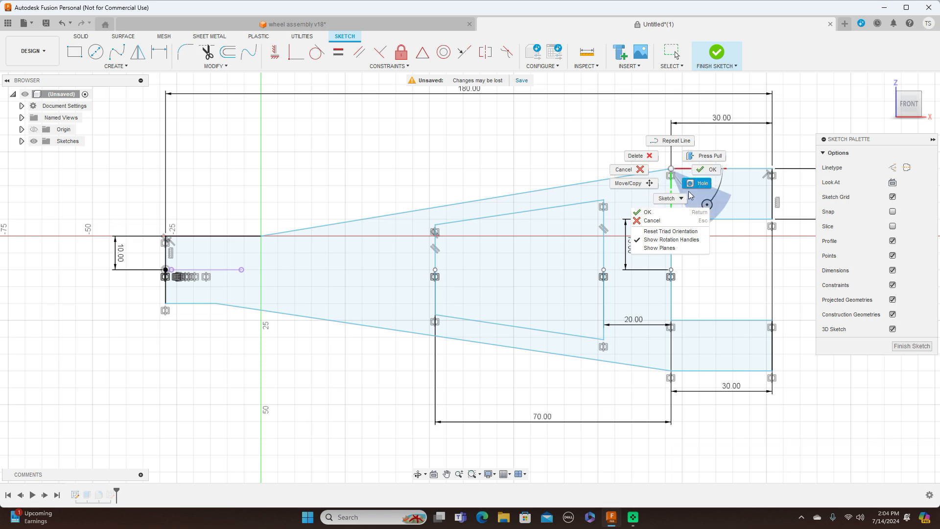
click(705, 170)
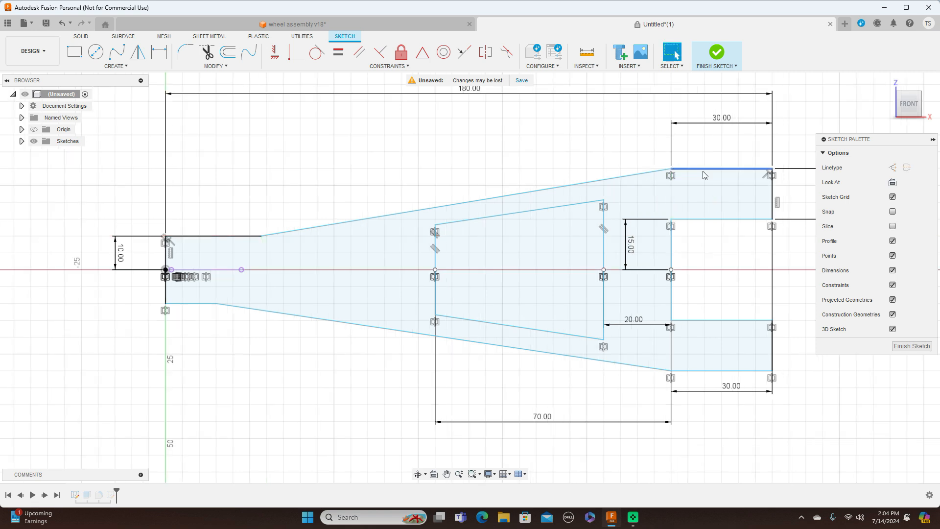
click(901, 349)
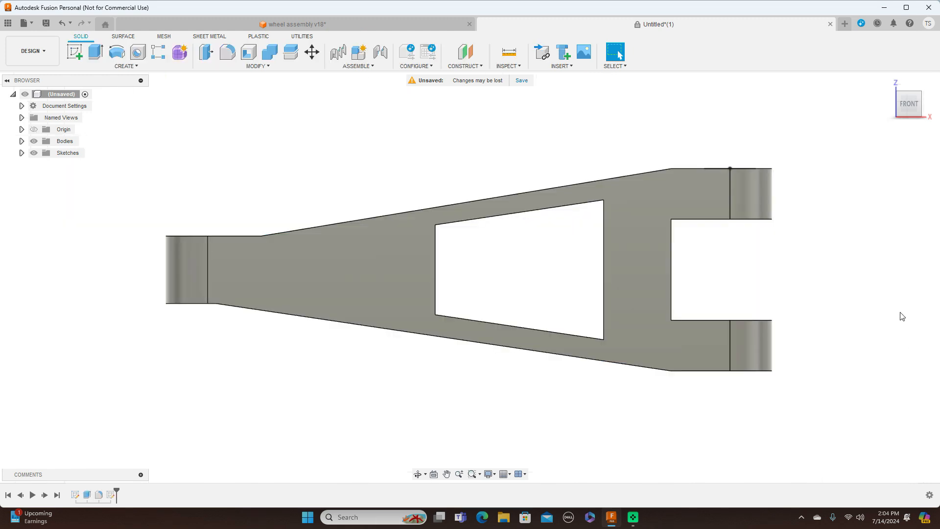
Step: Reopen the profile sketch, delete the narrow end's short lower edge, and move the lower sloped line's start to about X 28.5, Z -10.2 mm
drag(910, 105, 915, 86)
click(911, 99)
right_click(78, 496)
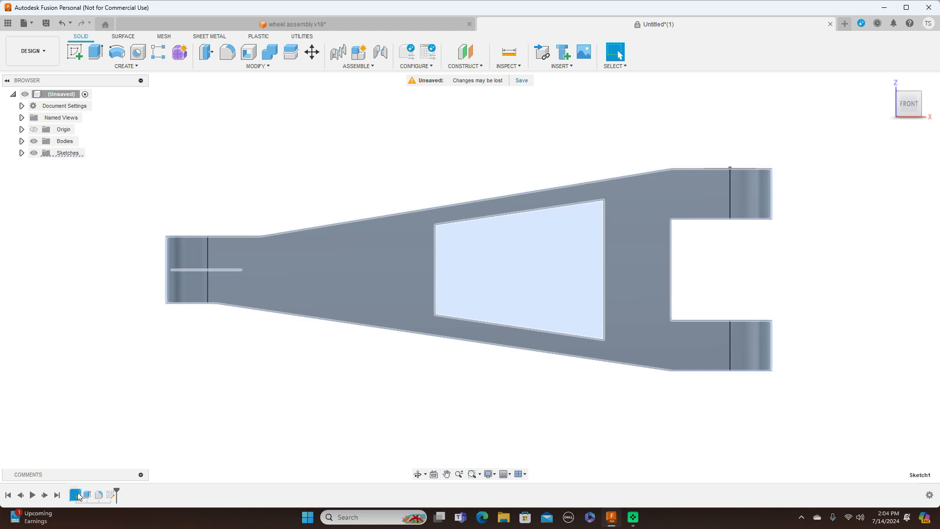
click(120, 387)
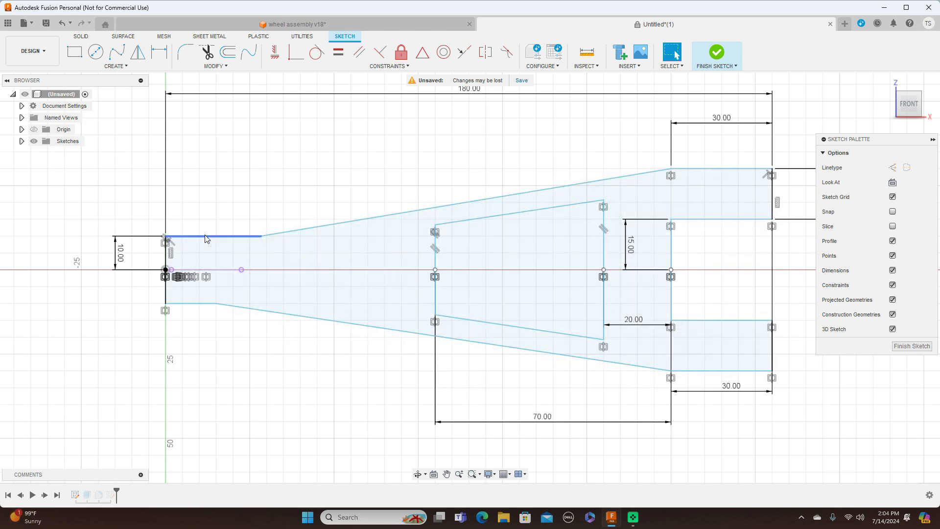
click(199, 304)
right_click(199, 307)
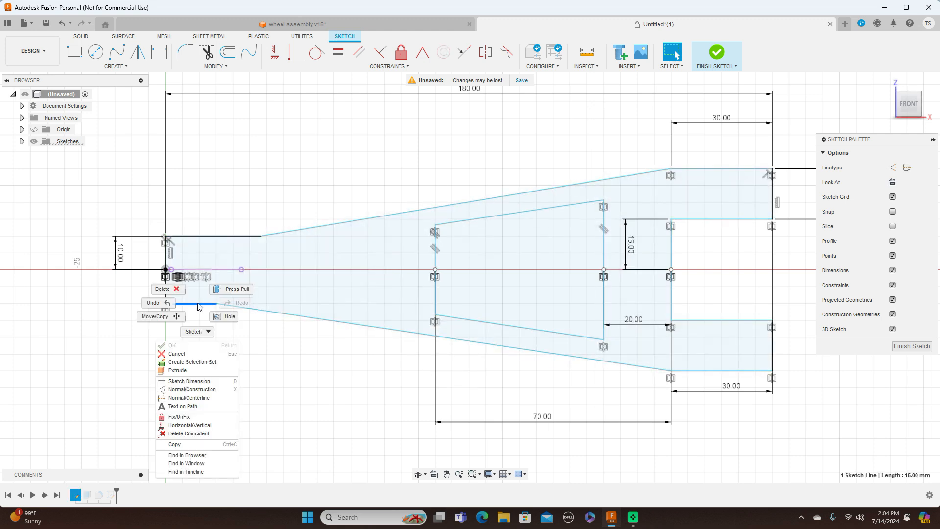
click(172, 289)
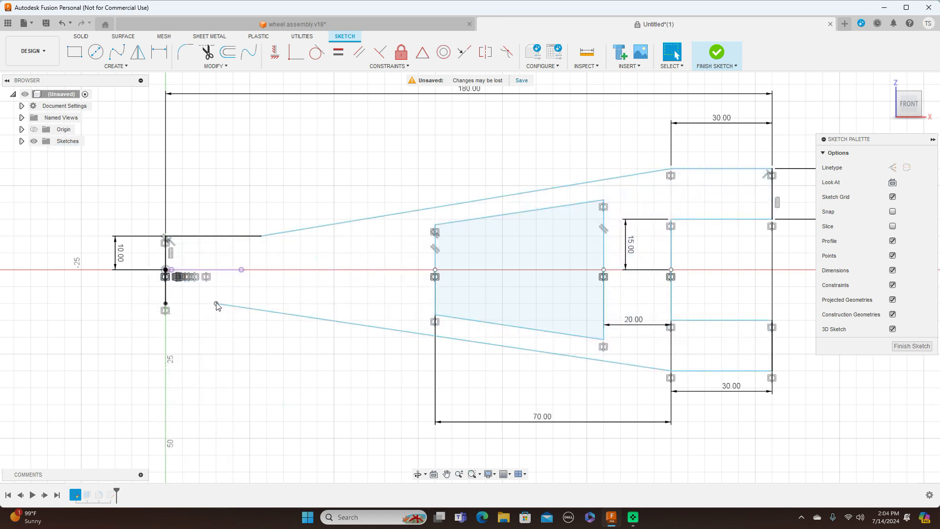
mouse_move(218, 306)
mouse_down()
mouse_move(249, 307)
mouse_move(262, 285)
mouse_move(262, 241)
mouse_move(265, 304)
mouse_up()
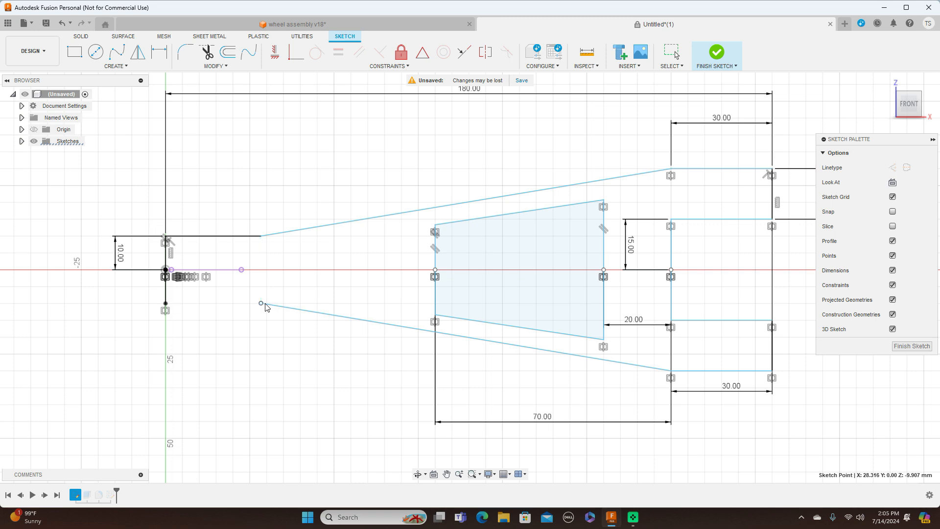
drag(265, 304, 265, 304)
drag(263, 305, 263, 306)
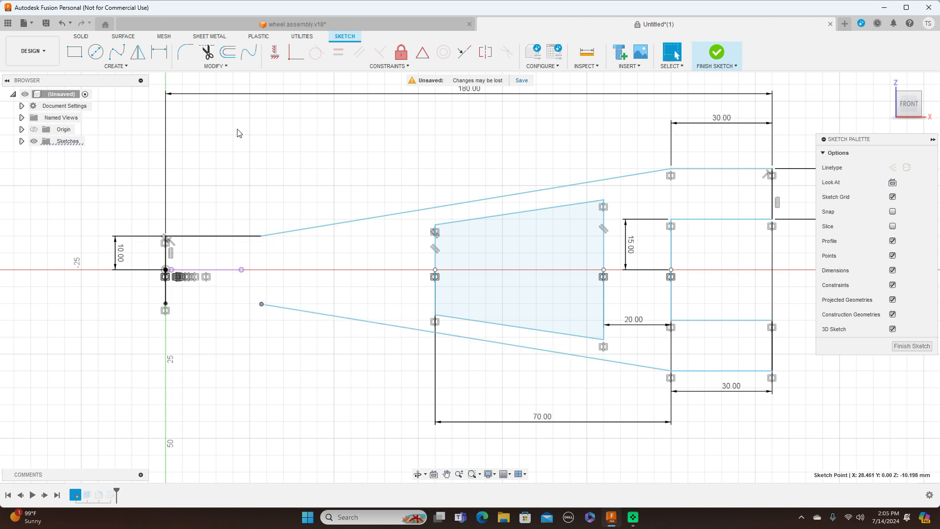
Step: Draw a line from the narrow end's lower corner to the lower sloped line's start, closing the profile, and finish the sketch
key(l)
click(165, 304)
click(262, 307)
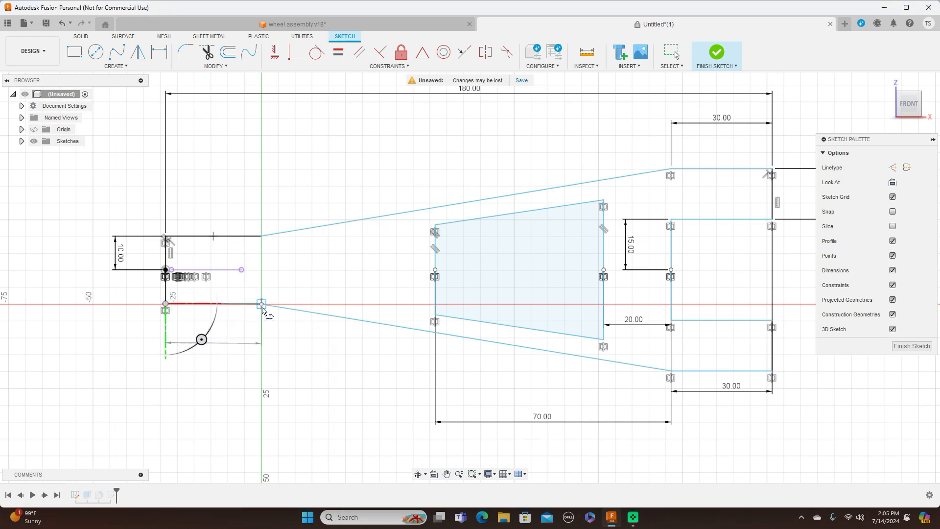
right_click(262, 308)
click(300, 307)
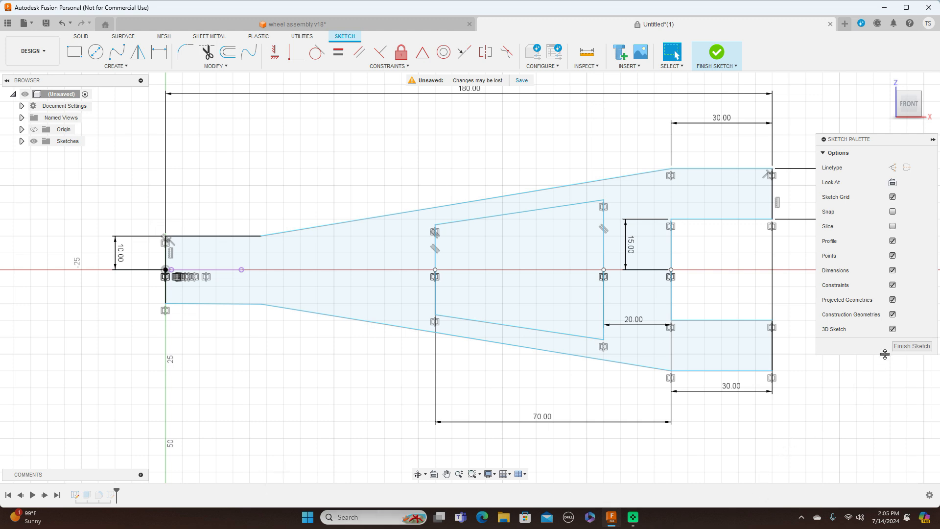
click(904, 346)
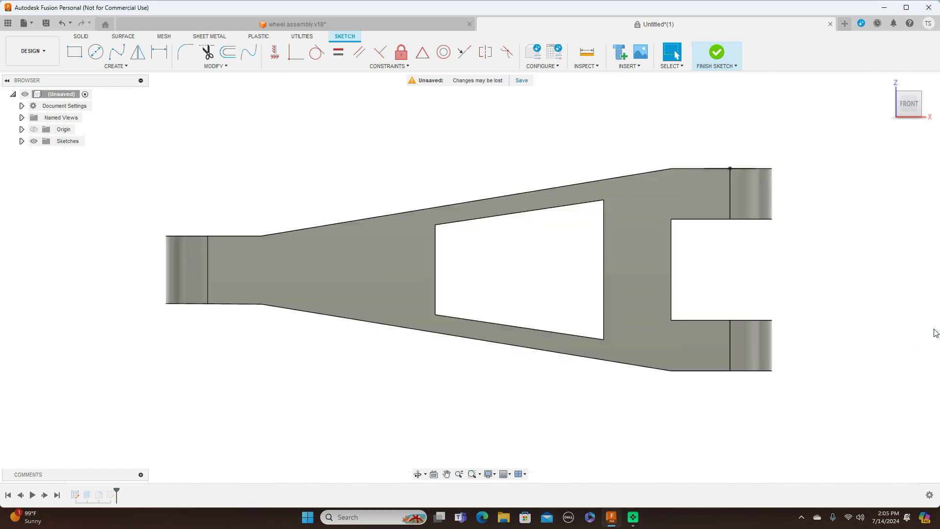
Step: Start a sketch on the flat upper face of the link's narrow end
drag(909, 104, 914, 136)
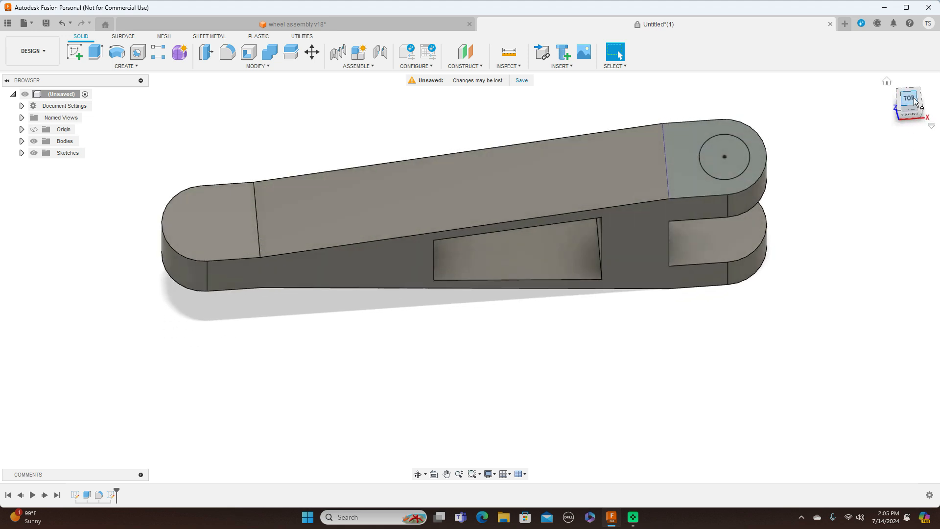
click(912, 100)
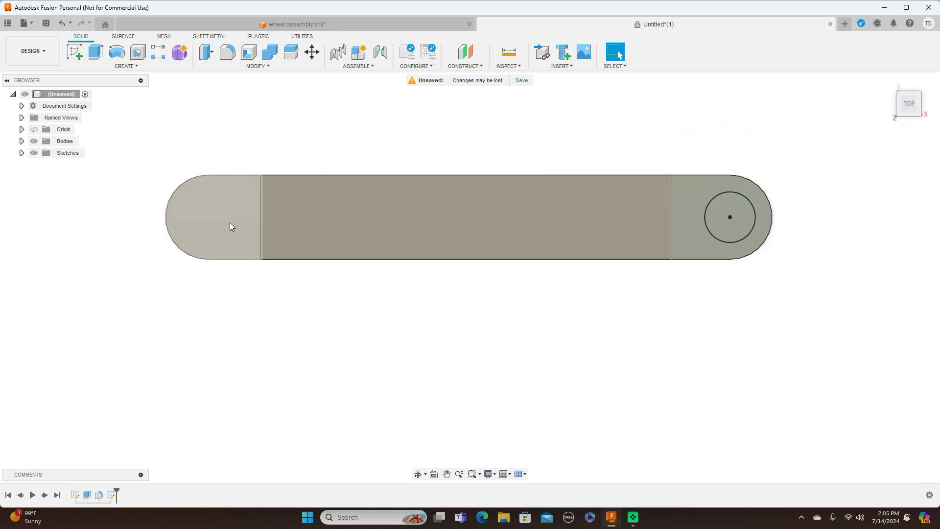
click(76, 51)
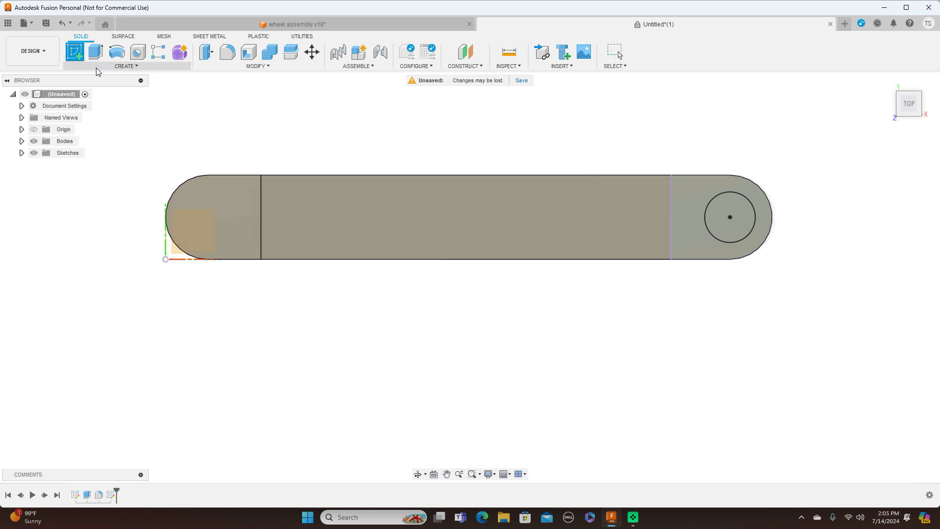
click(193, 244)
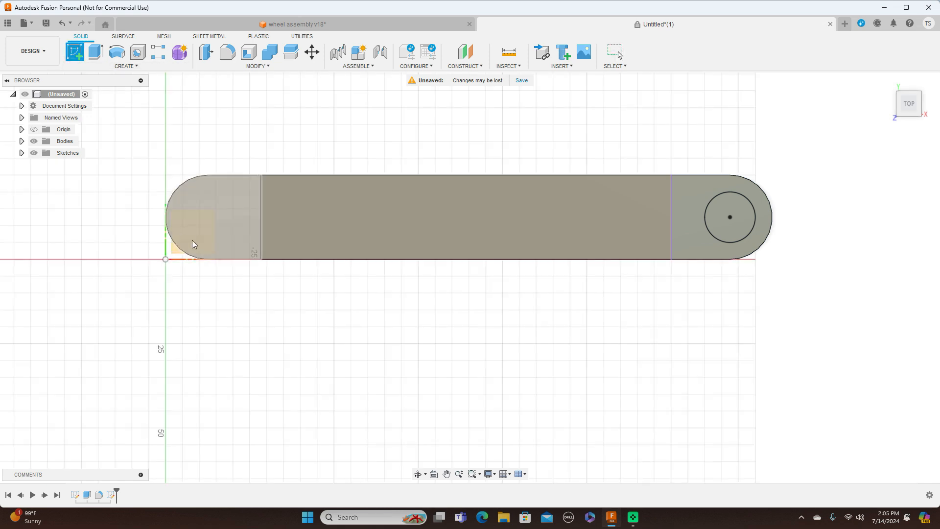
click(225, 208)
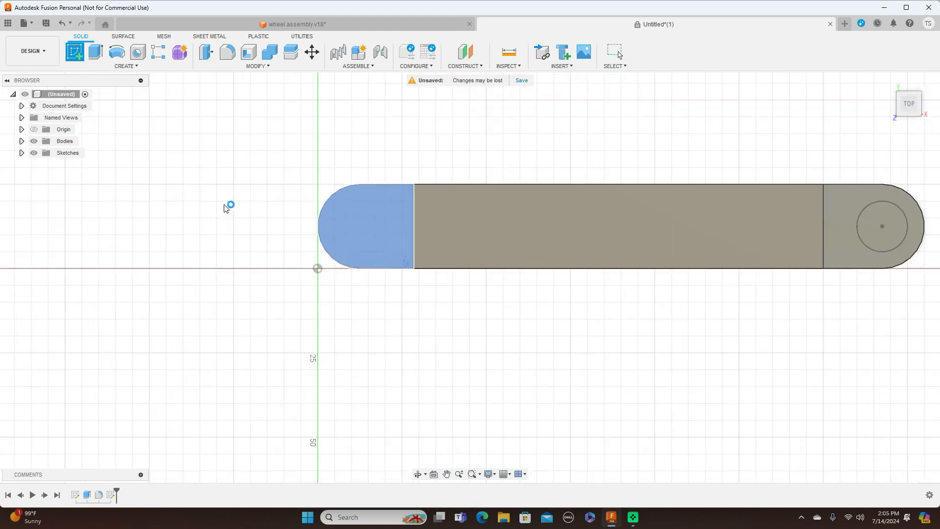
Step: Draw a 15 mm diameter circle concentric with the narrow end's rounded edge and finish the sketch
click(96, 52)
click(469, 278)
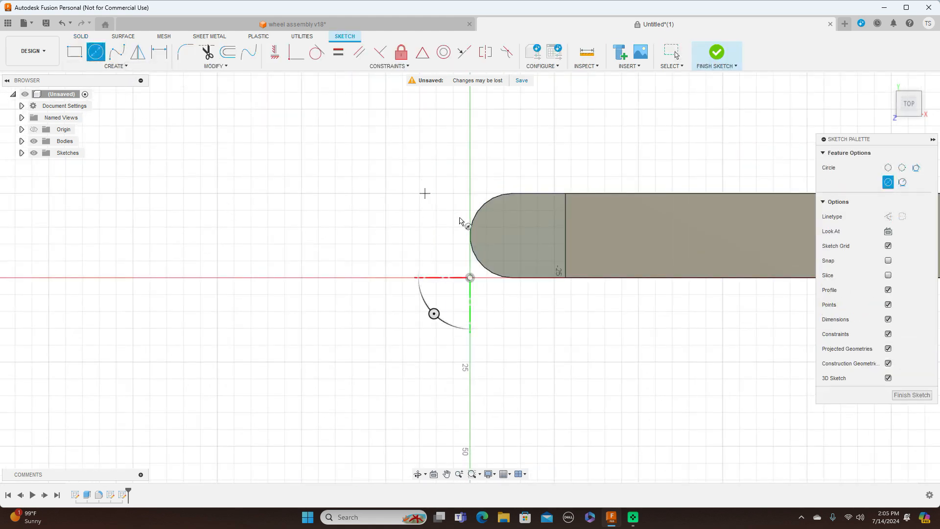
click(512, 237)
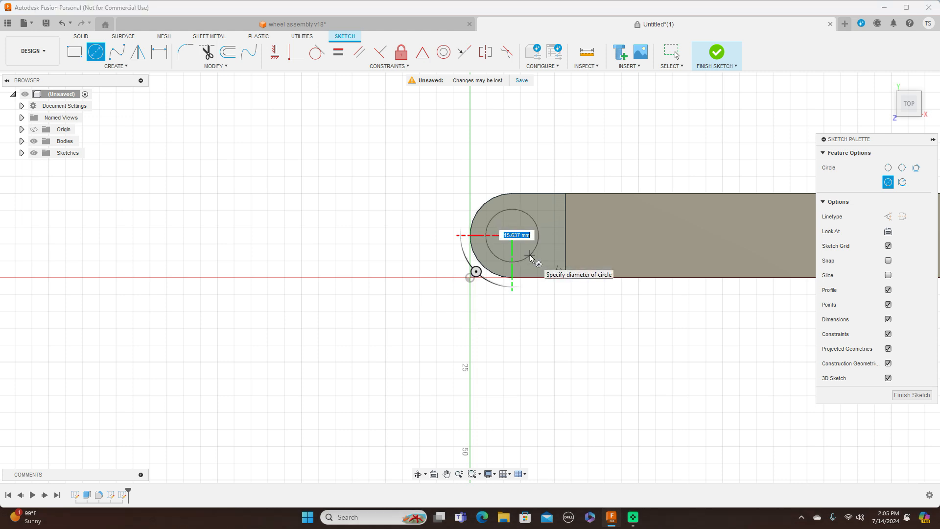
key(BackSpace)
text(15)
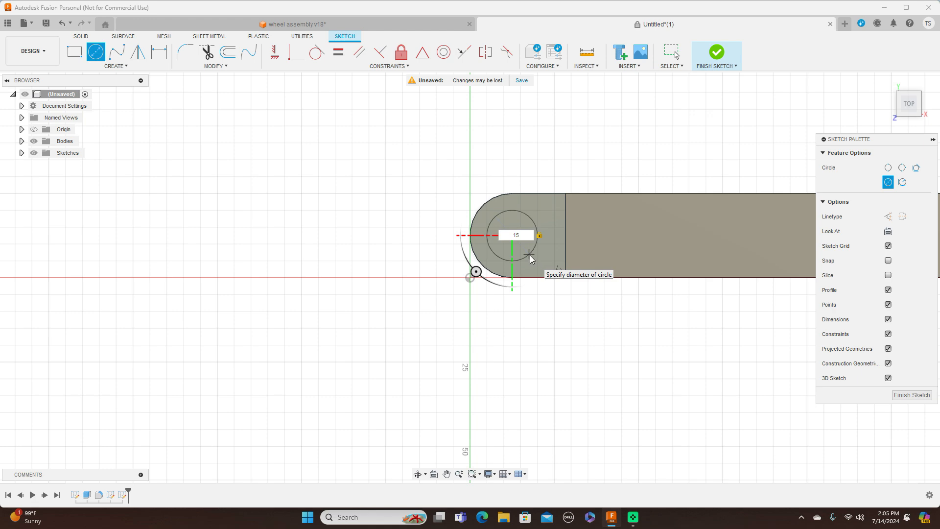
key(Return)
key(Escape)
scroll(708, 375, down, 1)
middle_drag(708, 375, 413, 340)
scroll(525, 352, down, 1)
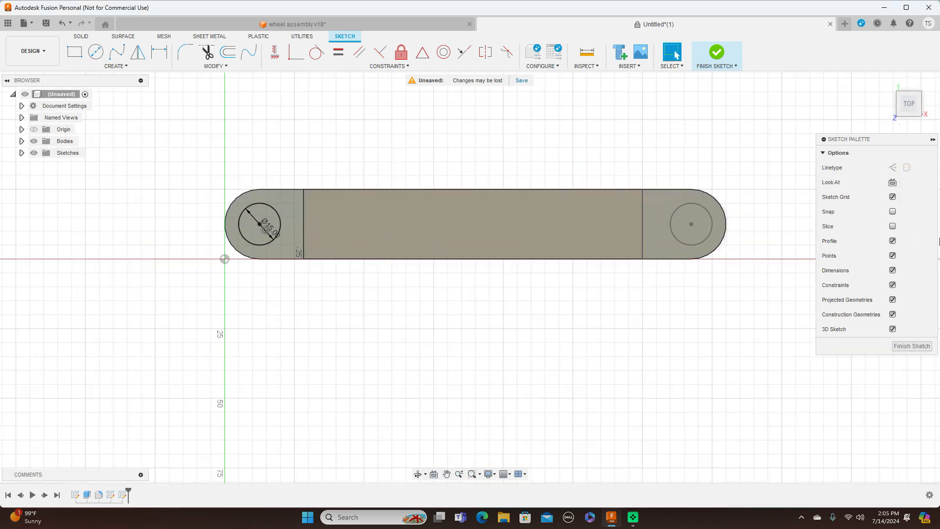
mouse_move(912, 103)
mouse_down()
mouse_move(913, 74)
mouse_move(893, 78)
mouse_up()
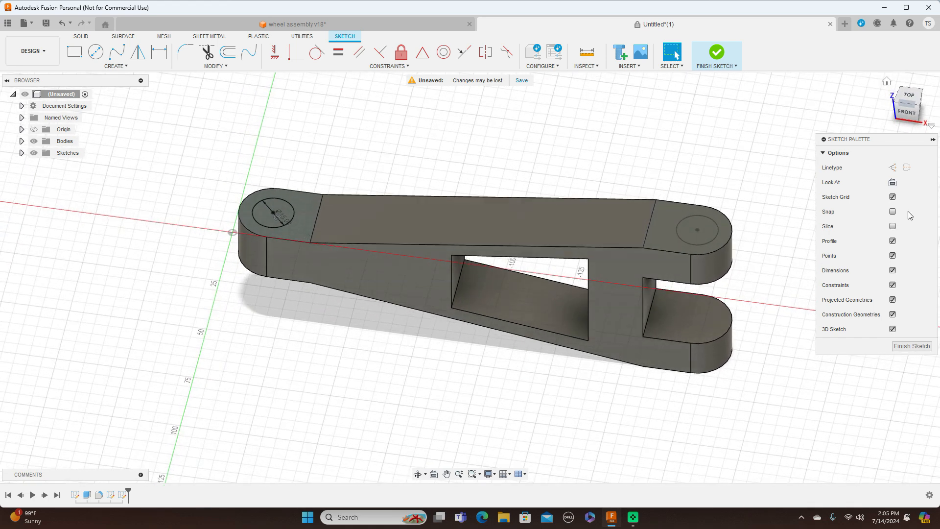
click(912, 345)
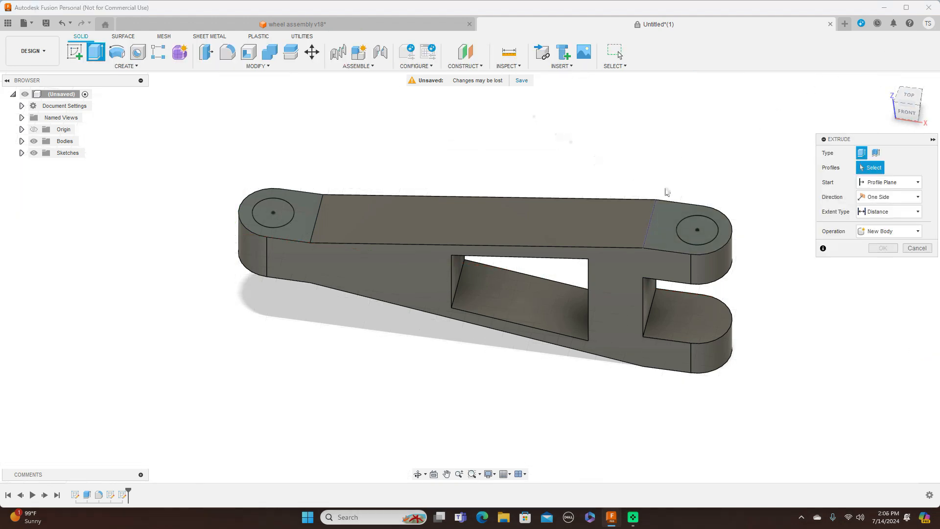
Step: Extrude the fork end's circle as a cut of -85 mm through both fork arms
click(714, 233)
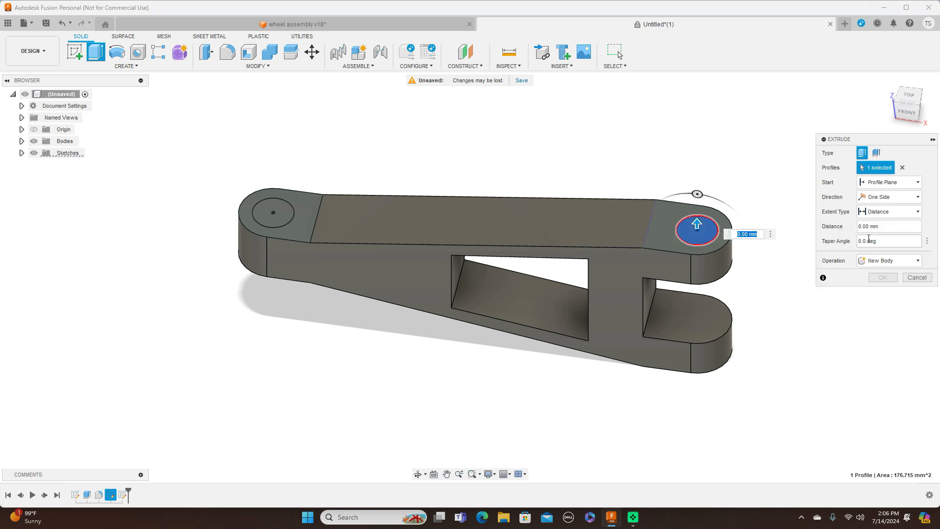
click(906, 261)
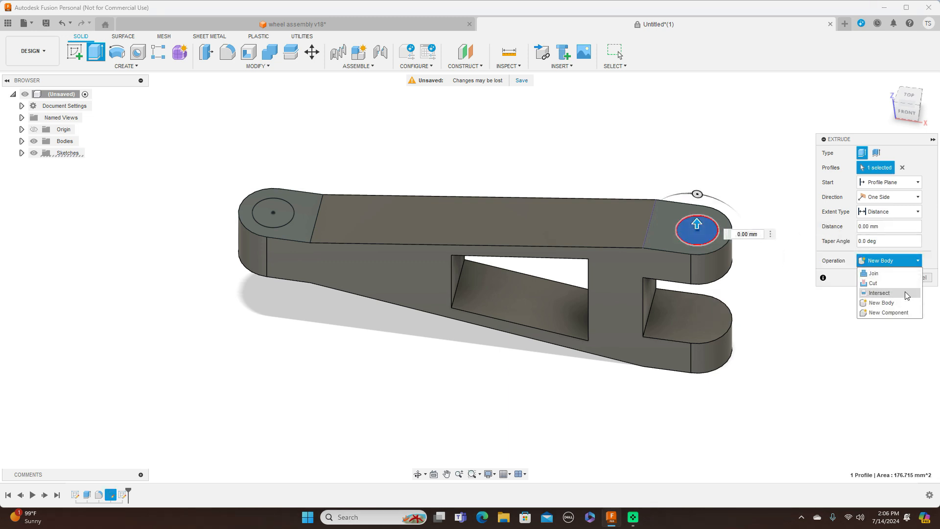
click(874, 283)
drag(706, 231, 698, 405)
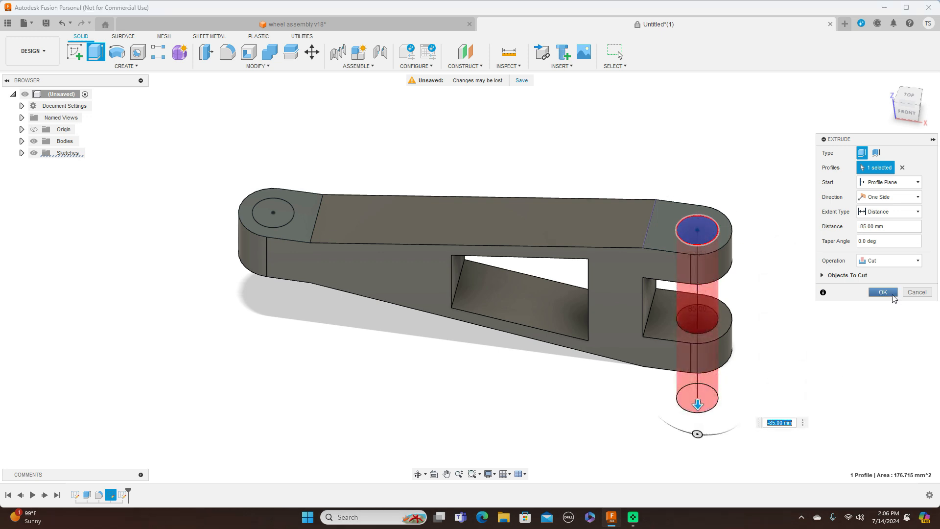
click(891, 294)
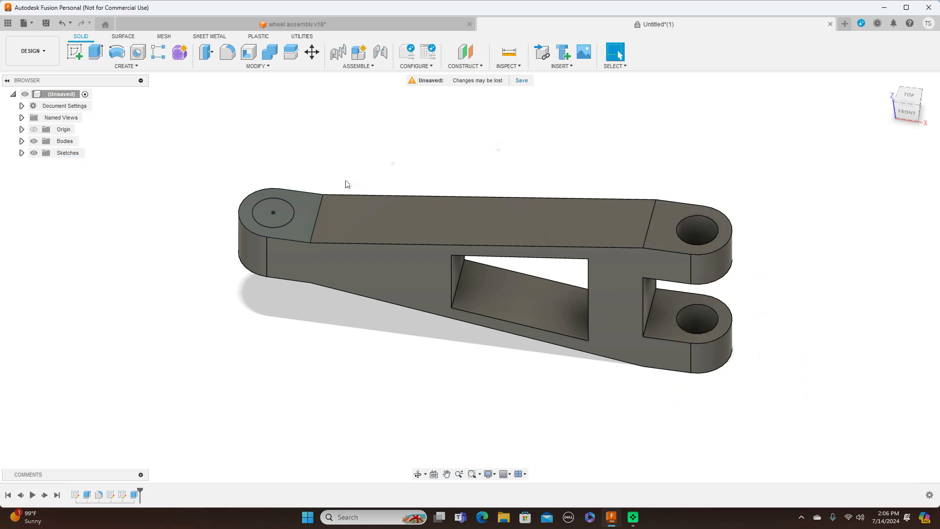
Step: Extrude the narrow end's circle as a cut of -55 mm through the link
key(e)
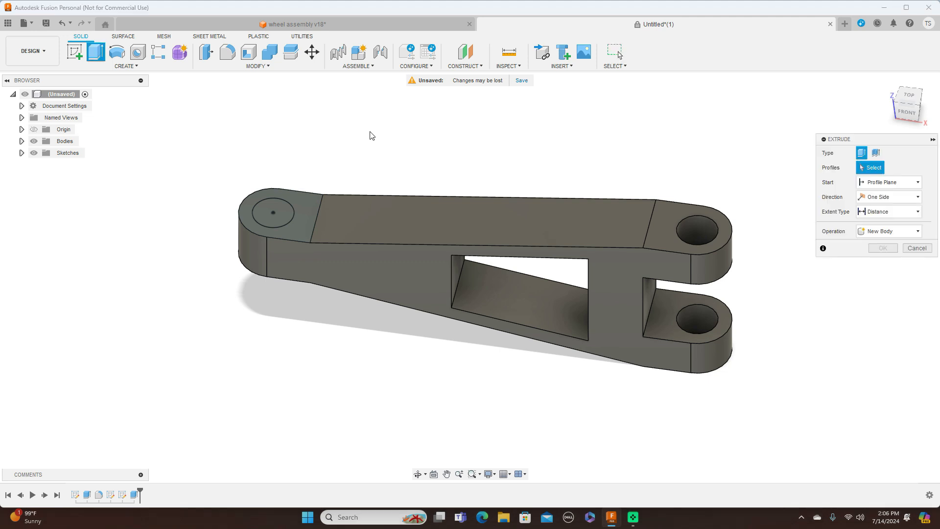
click(285, 213)
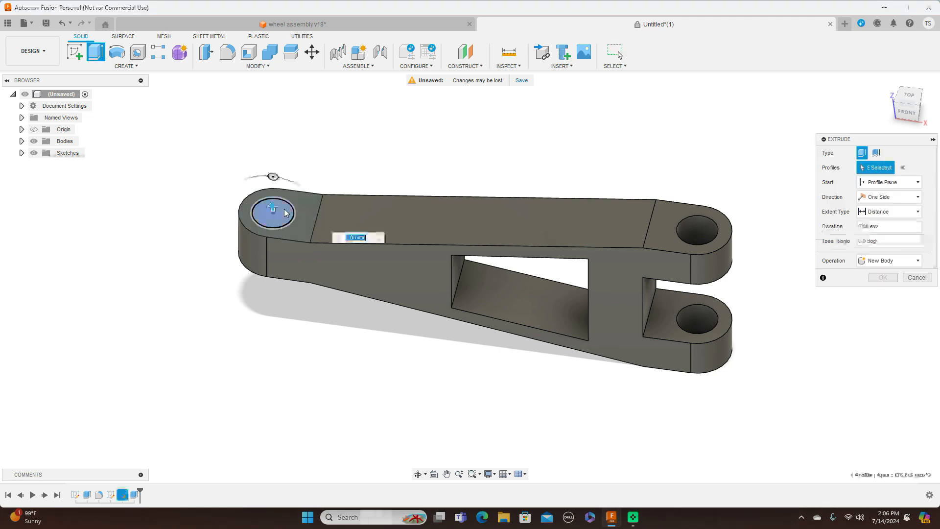
click(918, 260)
click(904, 284)
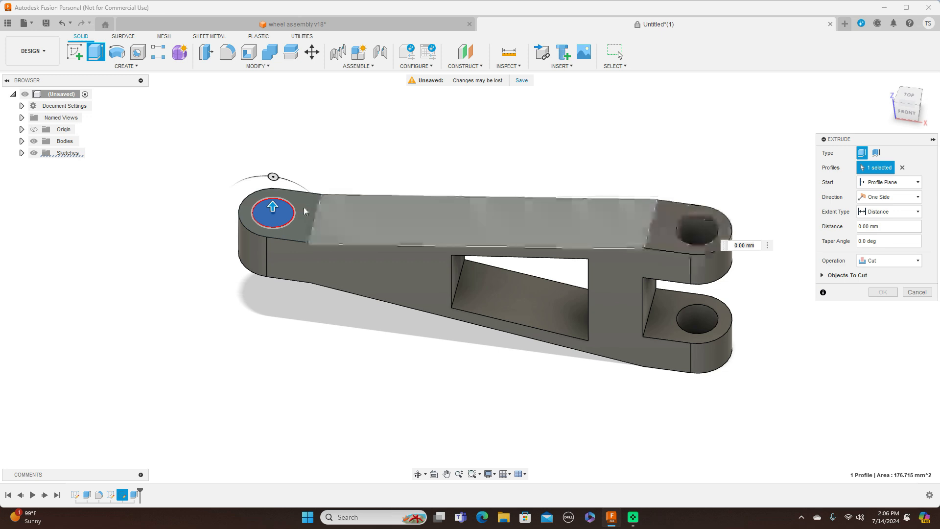
drag(273, 204, 273, 328)
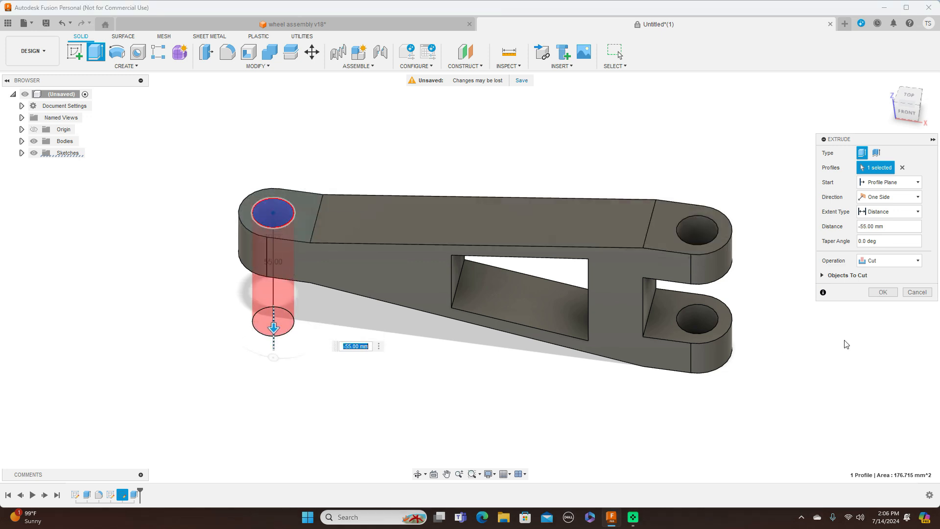
click(881, 293)
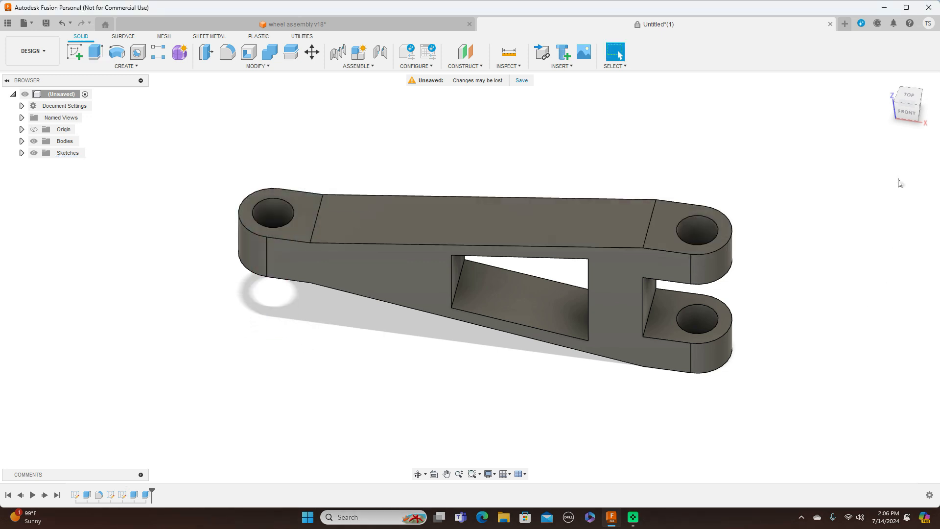
Step: Check the finished lower link in the wheel assembly v18 document and apply a 1 mm fillet to the new link's front face and its tangent faces
mouse_move(913, 105)
mouse_down()
mouse_move(918, 78)
mouse_move(935, 64)
mouse_move(928, 102)
mouse_move(906, 84)
mouse_move(906, 130)
mouse_move(904, 98)
mouse_up()
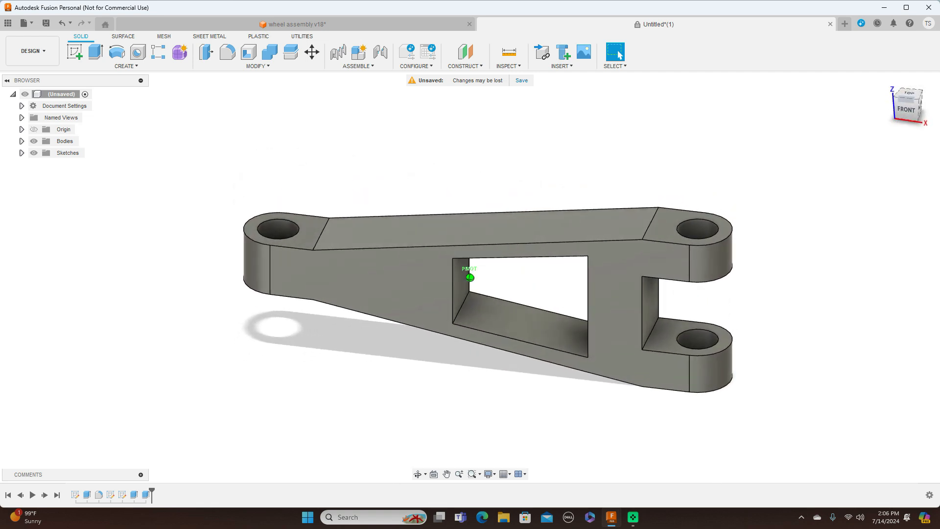
click(363, 25)
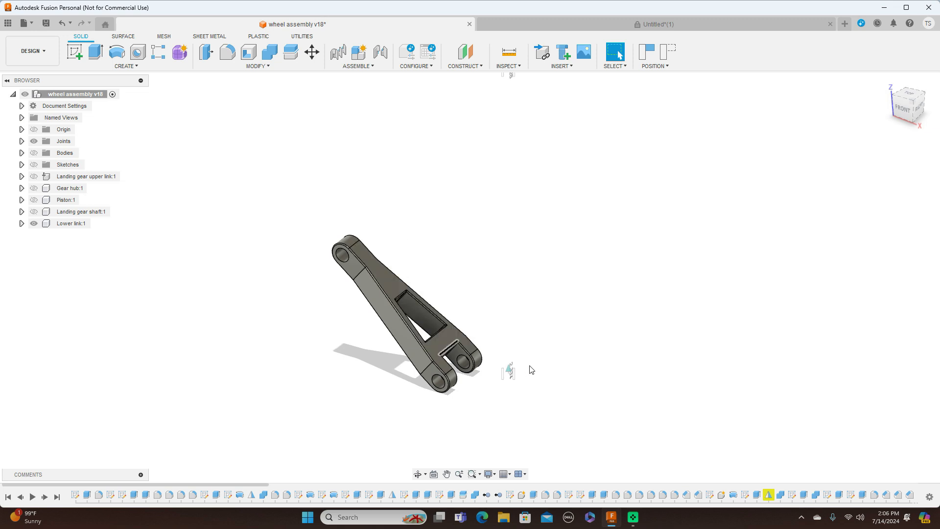
click(562, 26)
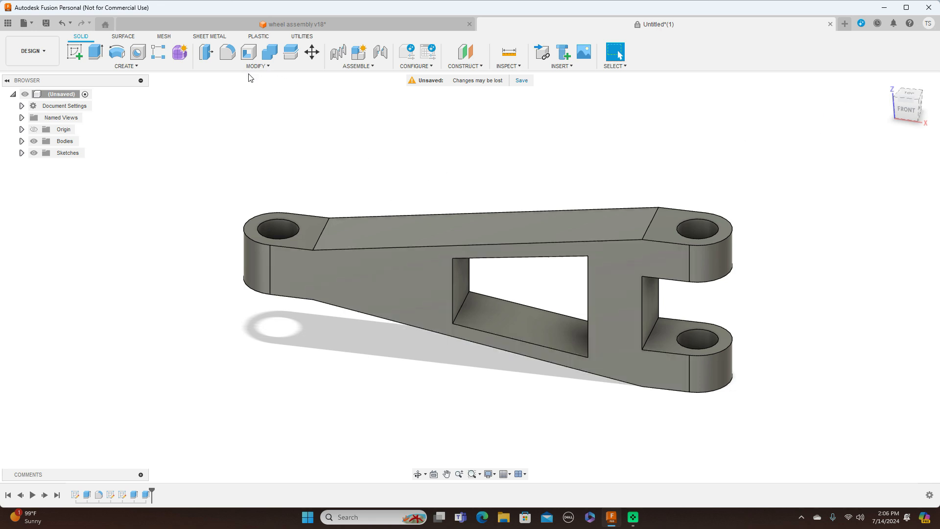
click(227, 51)
click(431, 287)
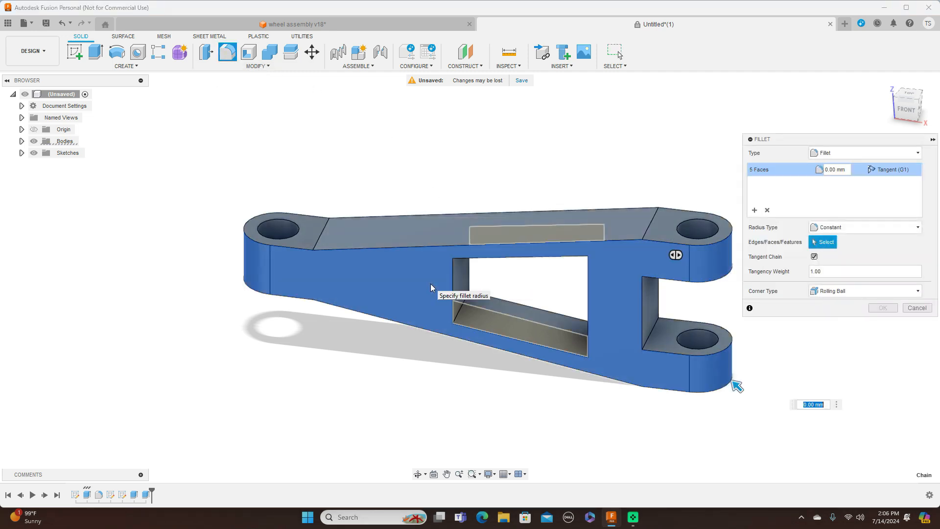
text(1)
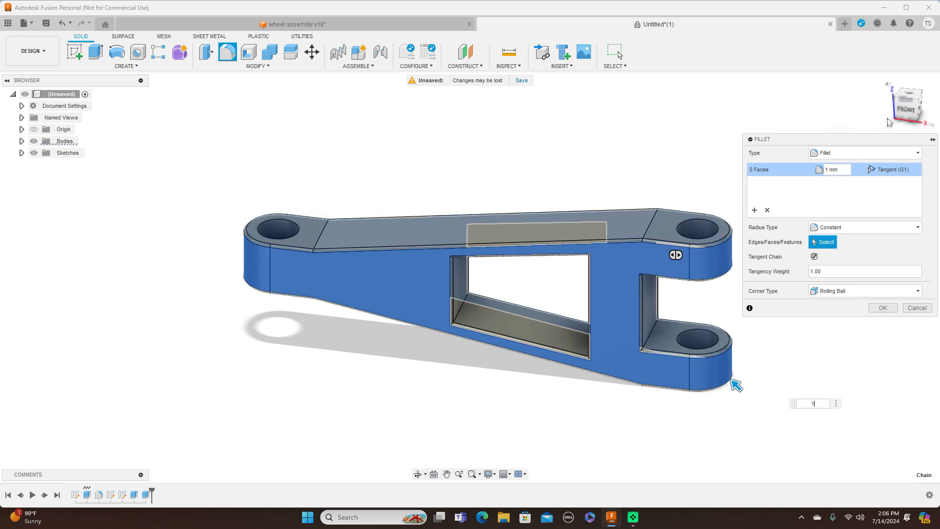
mouse_move(917, 111)
mouse_down()
mouse_move(831, 90)
mouse_move(871, 116)
mouse_up()
mouse_move(575, 424)
shift+middle_down()
mouse_move(745, 415)
mouse_move(699, 351)
mouse_move(718, 427)
mouse_move(739, 403)
mouse_move(737, 370)
mouse_move(721, 400)
shift+middle_up()
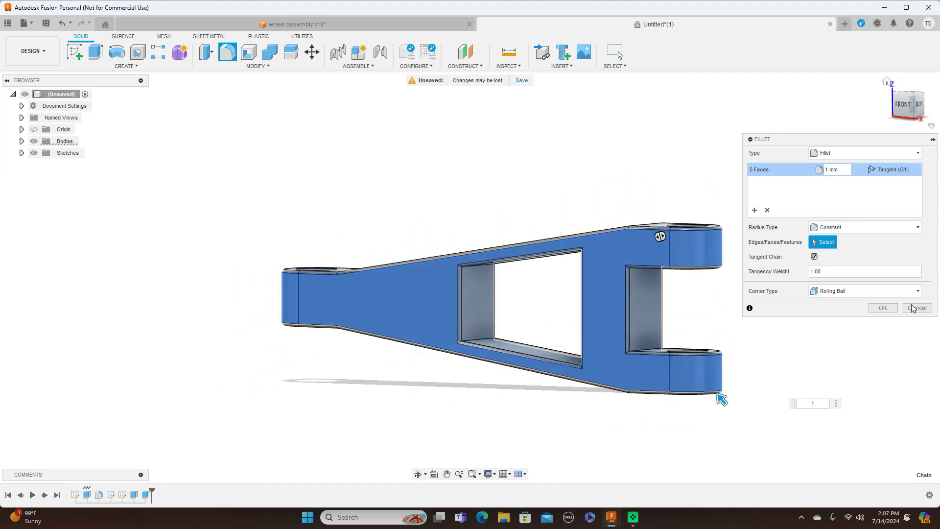
click(891, 312)
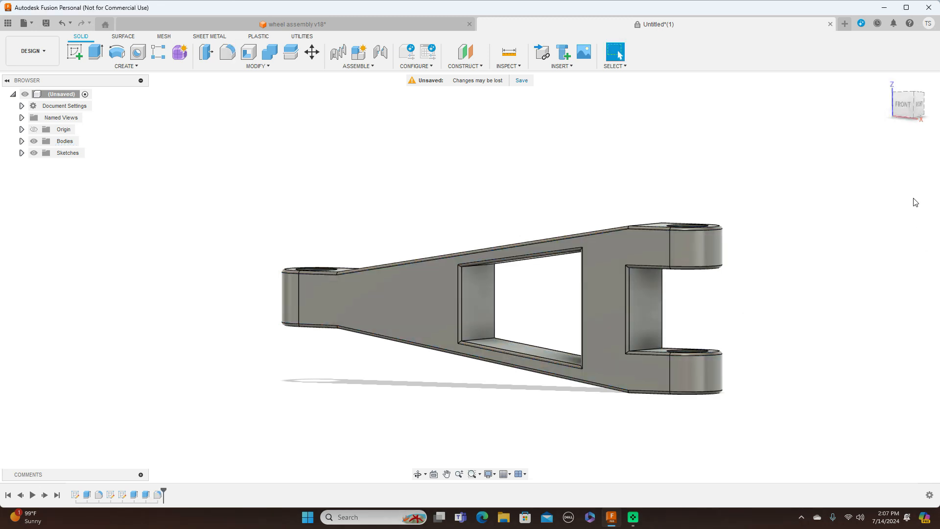
Step: Fillet the four inner corner edges of the link's central window with a 1 mm radius
mouse_move(901, 99)
shift+middle_down()
mouse_move(910, 113)
mouse_move(898, 99)
shift+middle_up()
mouse_move(901, 100)
mouse_down()
mouse_move(898, 77)
mouse_move(869, 73)
mouse_move(889, 105)
mouse_move(896, 95)
mouse_up()
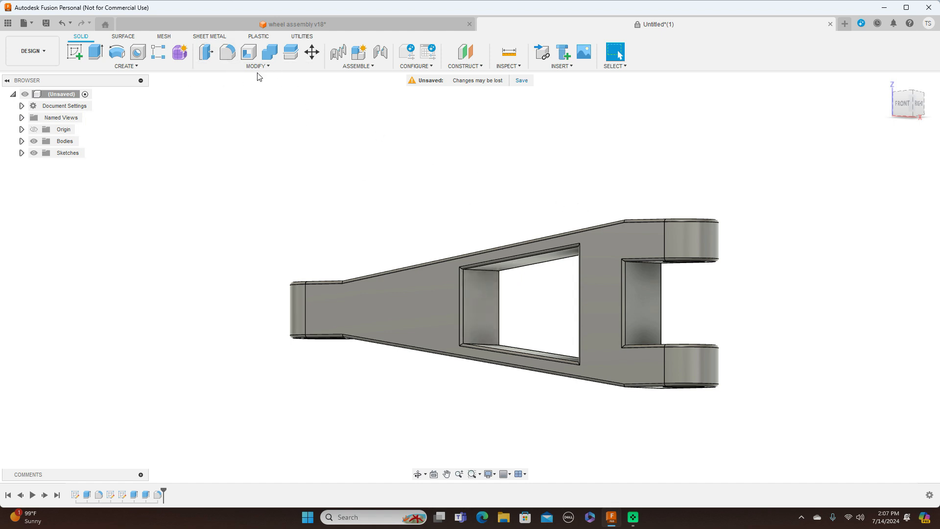
click(227, 53)
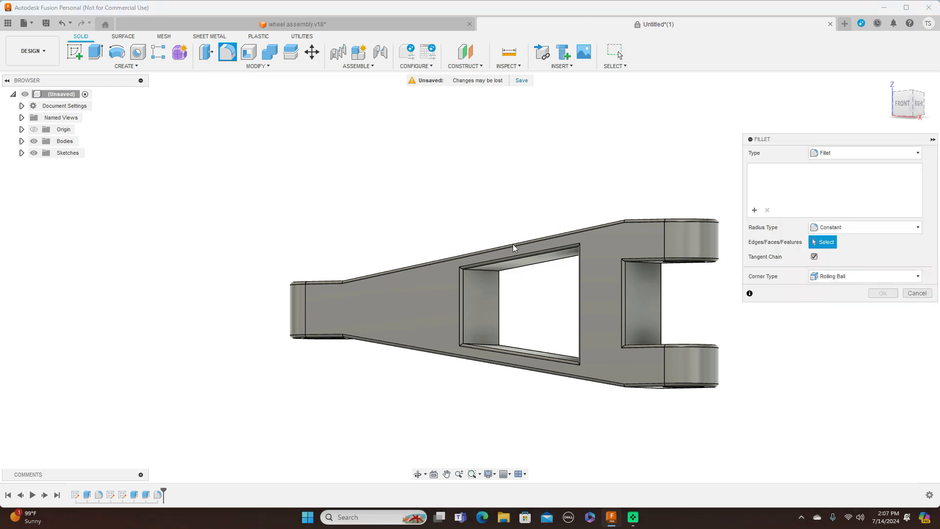
click(487, 270)
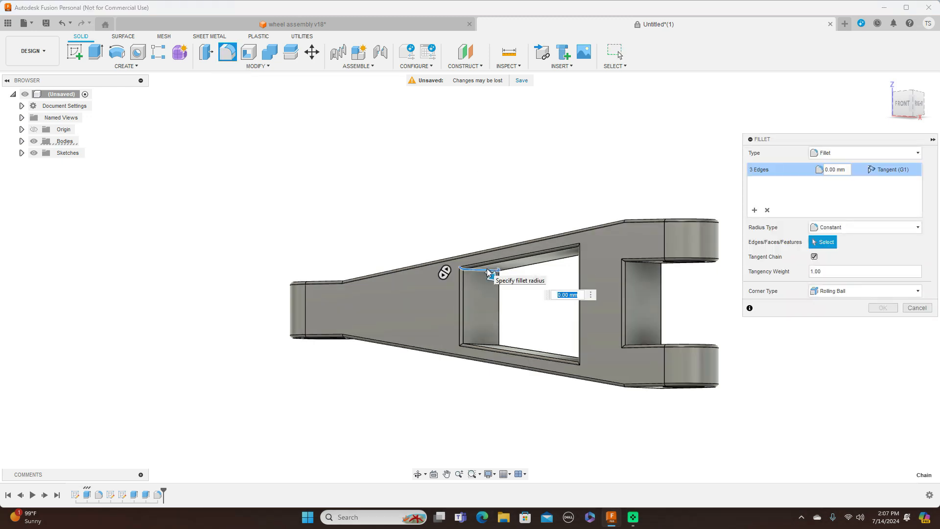
click(489, 346)
mouse_move(896, 104)
mouse_down()
mouse_move(931, 118)
mouse_move(934, 95)
mouse_up()
click(523, 267)
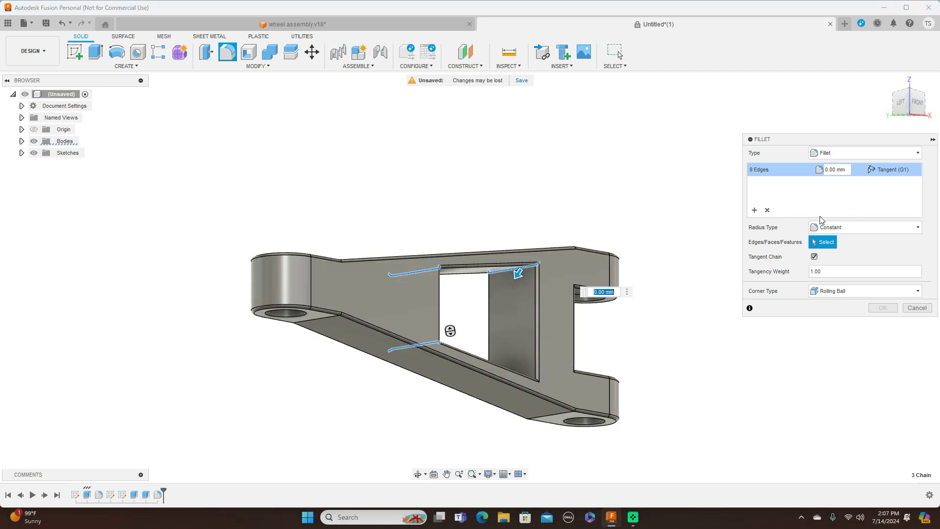
drag(903, 110, 892, 127)
click(536, 299)
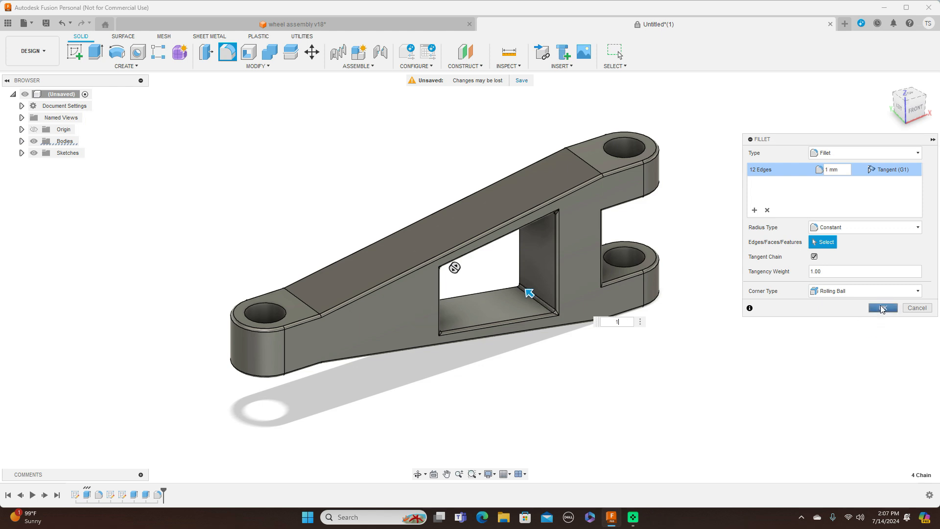
click(883, 309)
Step: Fillet the two inner corner edges of the fork slot, where its end wall meets both arms, with a 1 mm radius
drag(915, 102, 882, 103)
drag(832, 382, 781, 334)
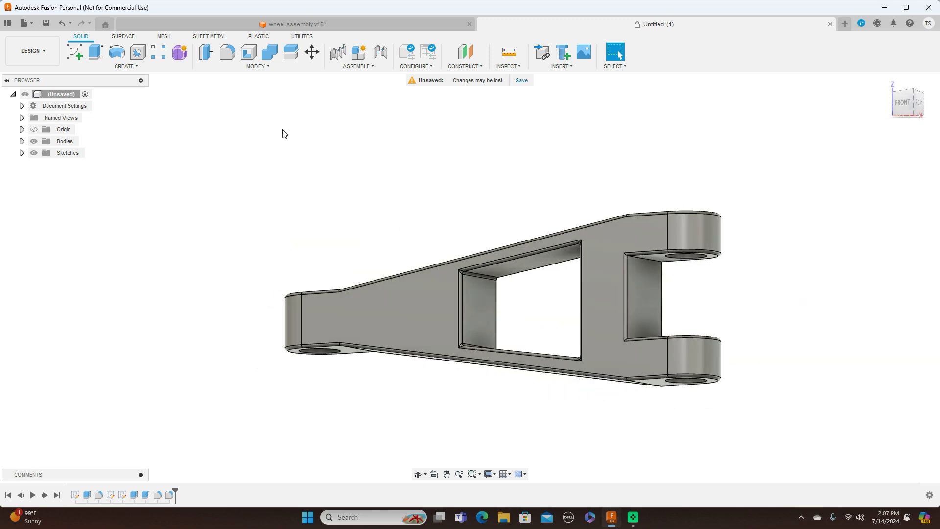
click(227, 51)
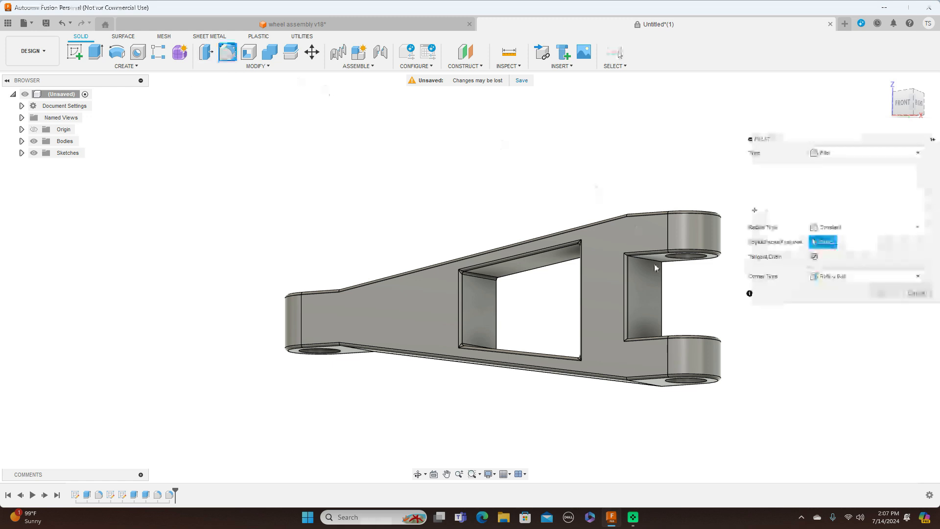
click(655, 260)
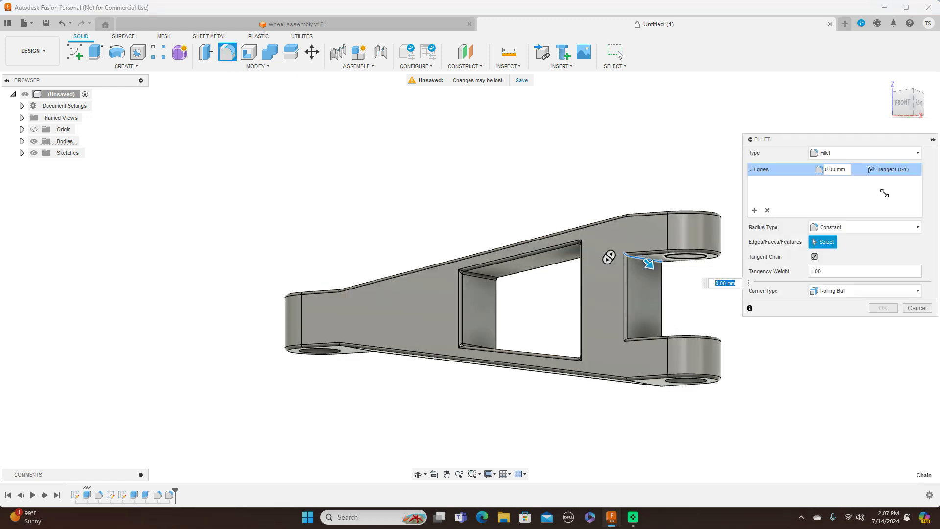
click(909, 93)
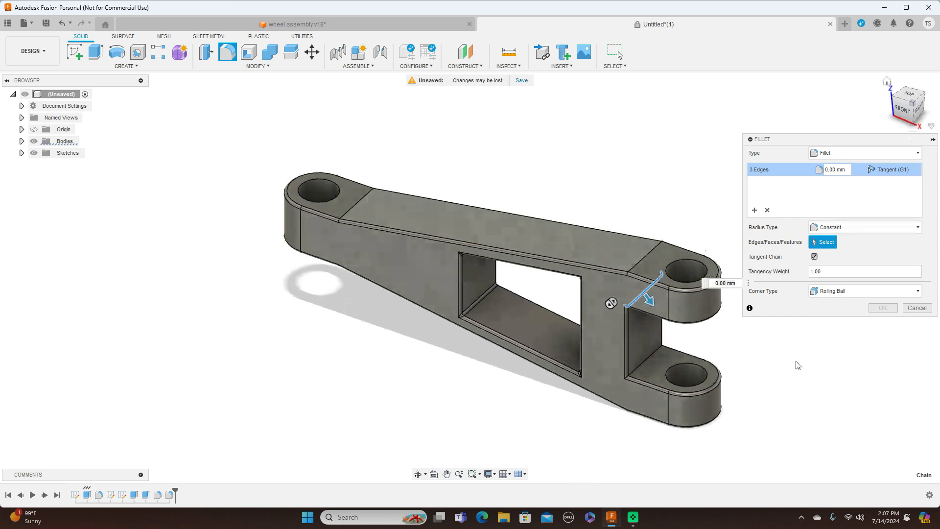
click(647, 360)
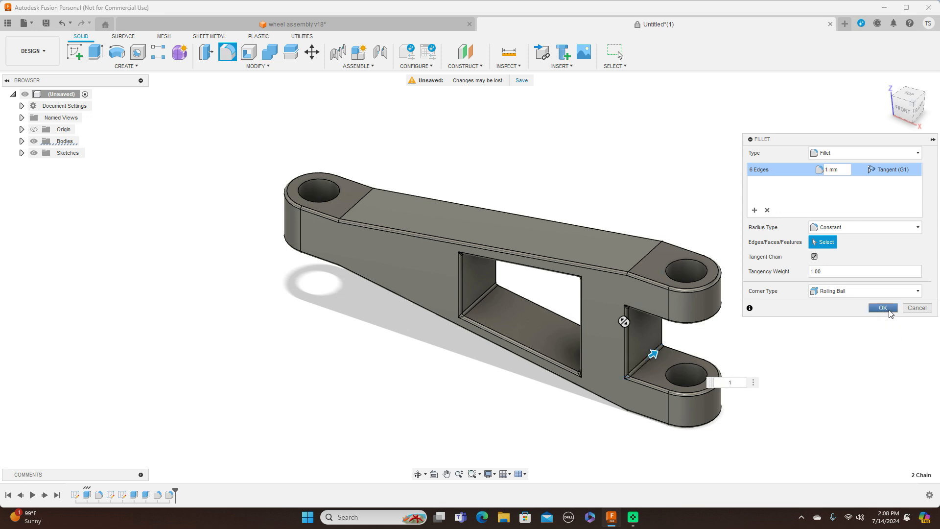
click(888, 308)
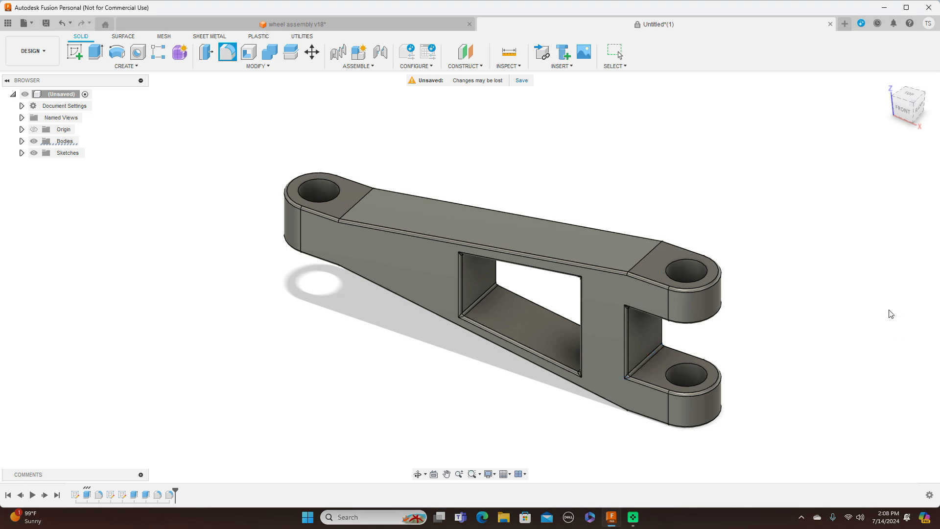
Step: Rename the finished link's body as Lower link
click(903, 109)
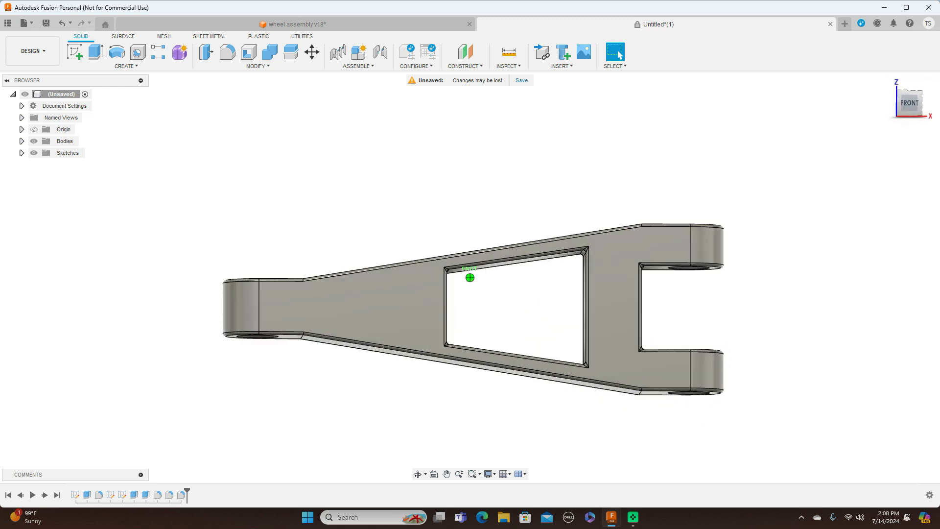
drag(915, 91, 905, 111)
scroll(809, 311, down, 2)
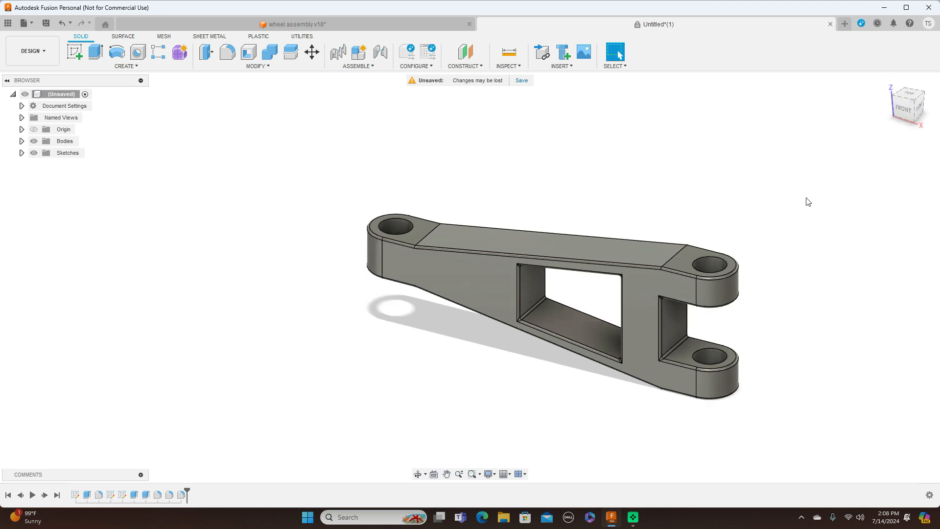
click(22, 141)
double_click(77, 153)
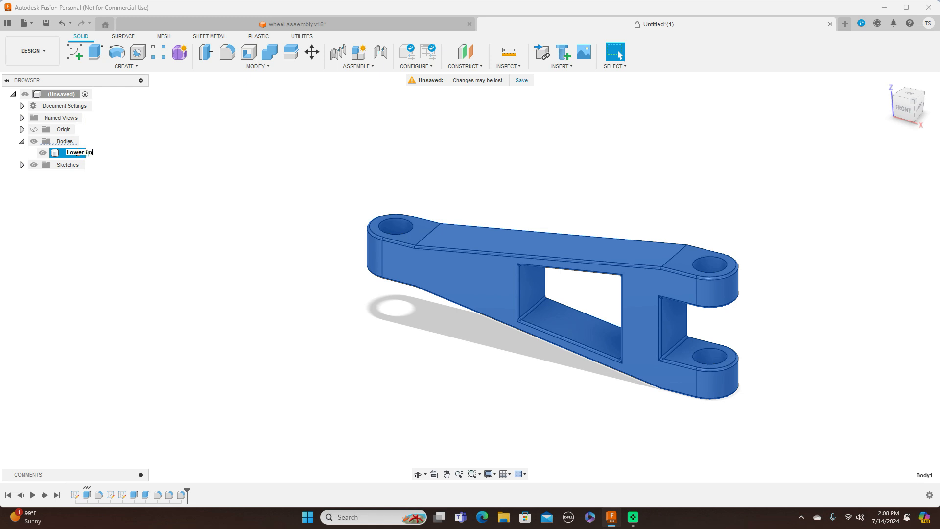
key(Return)
click(172, 264)
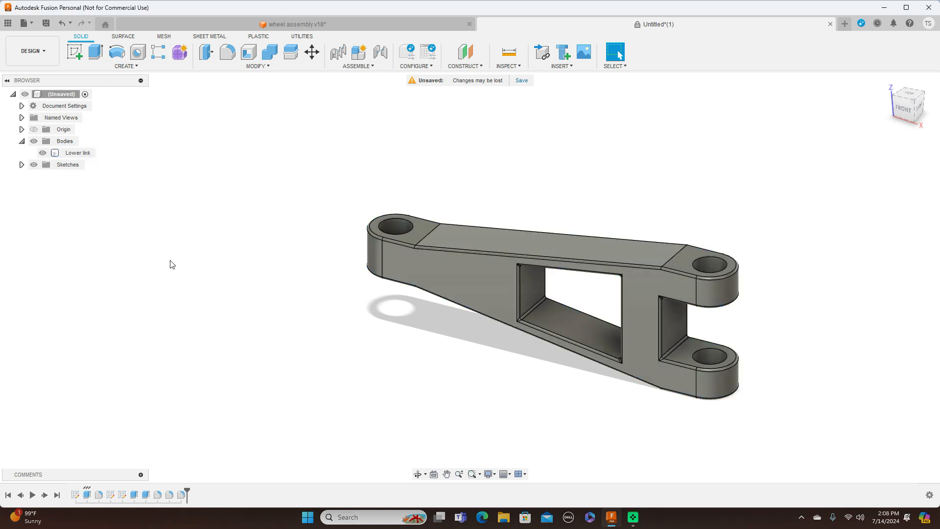
Step: View the link from the front with Sketch1, Sketch2 and Sketch3 shown and all bodies hidden
click(915, 107)
mouse_move(914, 107)
mouse_down()
mouse_move(910, 96)
mouse_move(908, 118)
mouse_move(851, 112)
mouse_move(912, 108)
mouse_up()
click(912, 111)
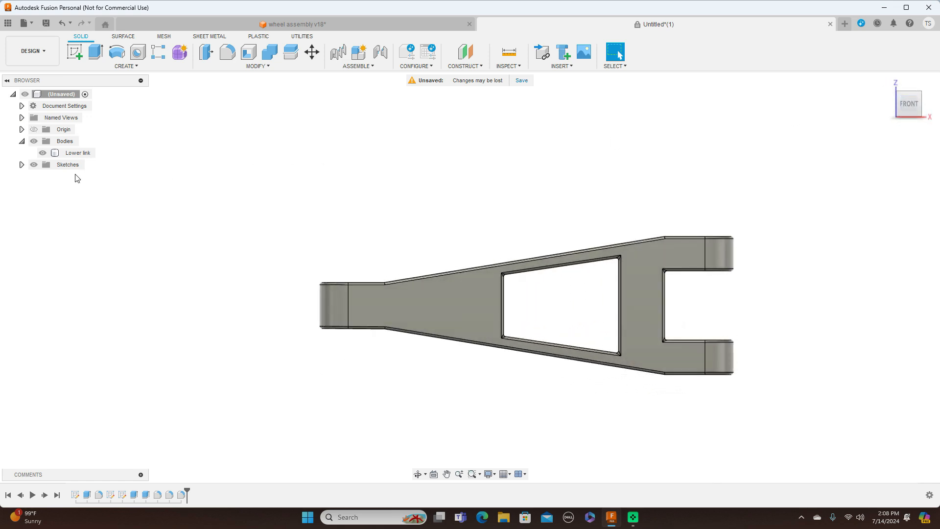
click(22, 165)
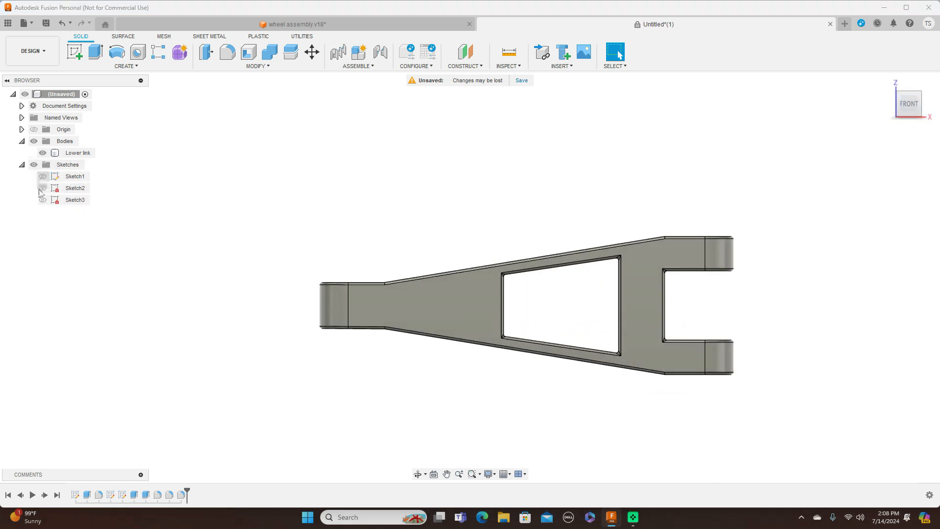
click(43, 200)
click(42, 188)
click(43, 176)
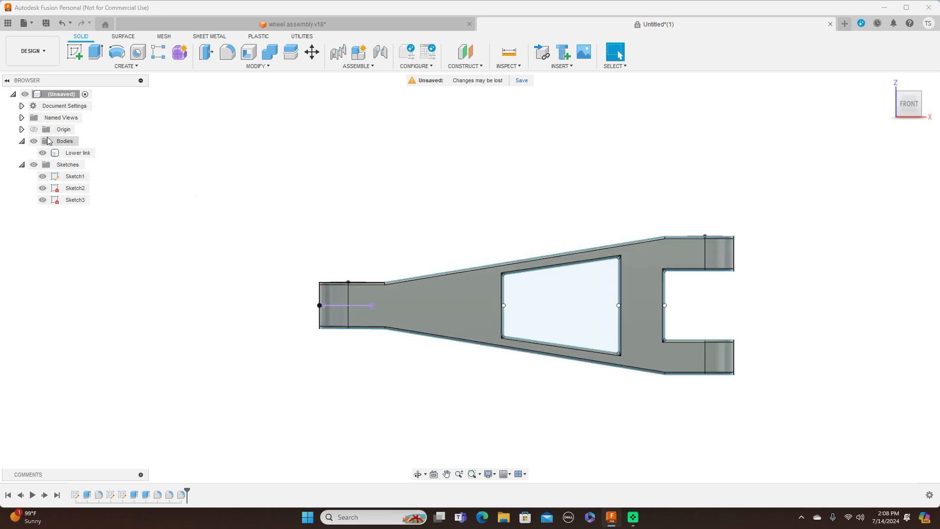
click(35, 141)
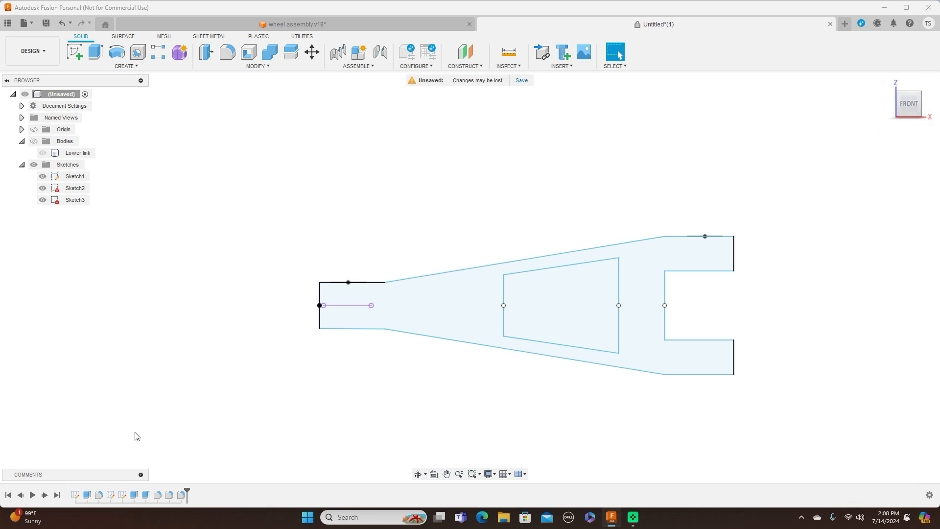
Step: Open Sketch1 for editing to review the link profile's dimensions, and finish the sketch
right_click(76, 495)
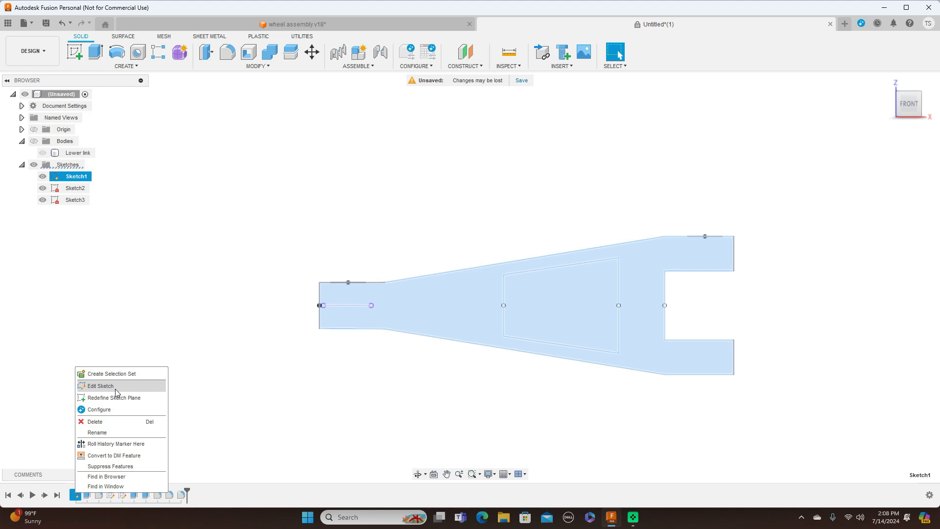
click(116, 387)
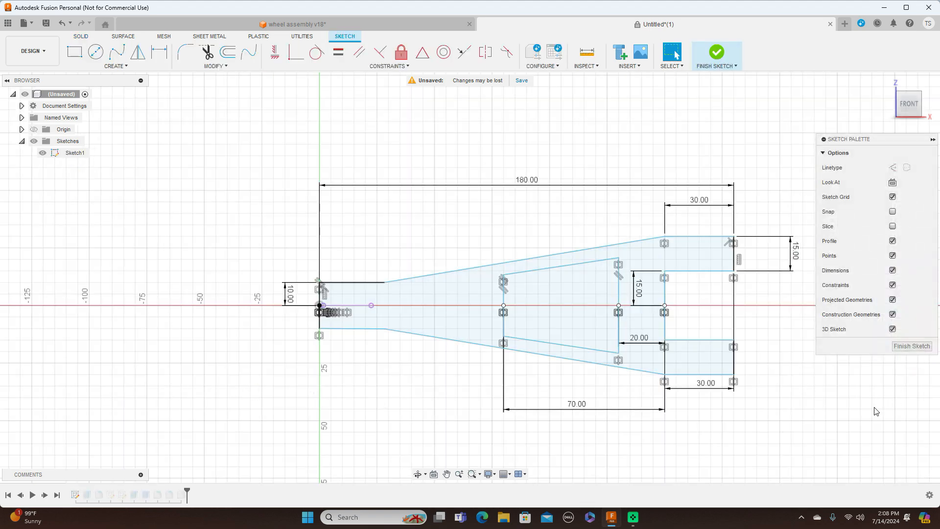
mouse_move(867, 407)
middle_down()
mouse_move(759, 387)
mouse_move(769, 385)
middle_up()
scroll(764, 389, up, 1)
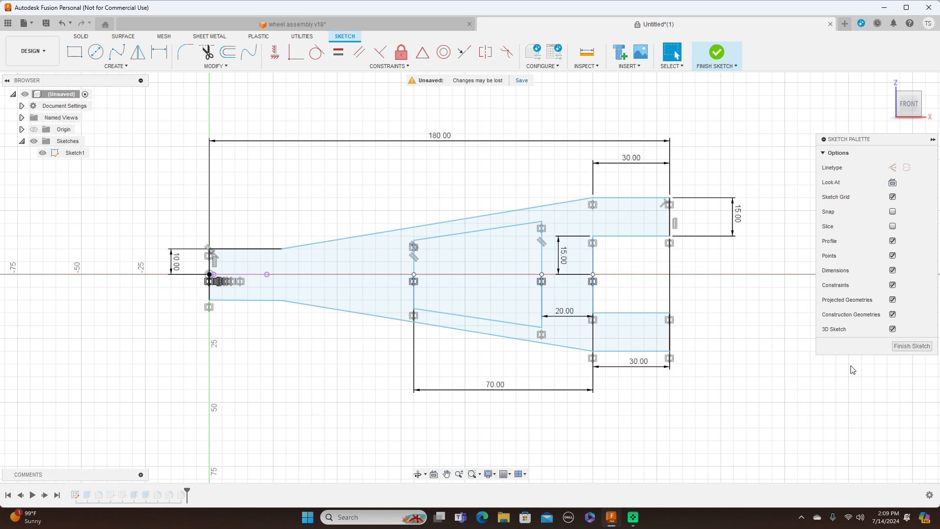
click(911, 346)
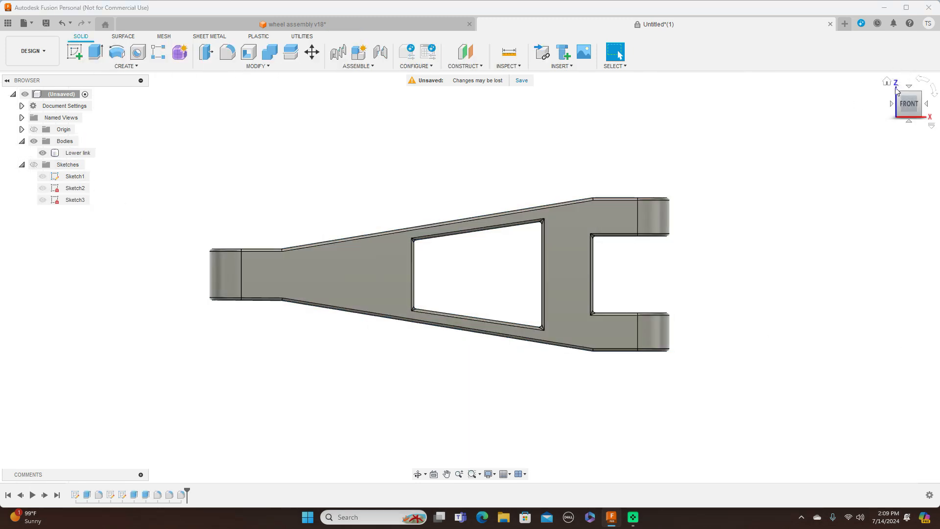
Step: In the wheel assembly v18 document, show the landing gear shaft, piston, gear hub, upper link and root bodies, and inspect the complete assembly
click(340, 26)
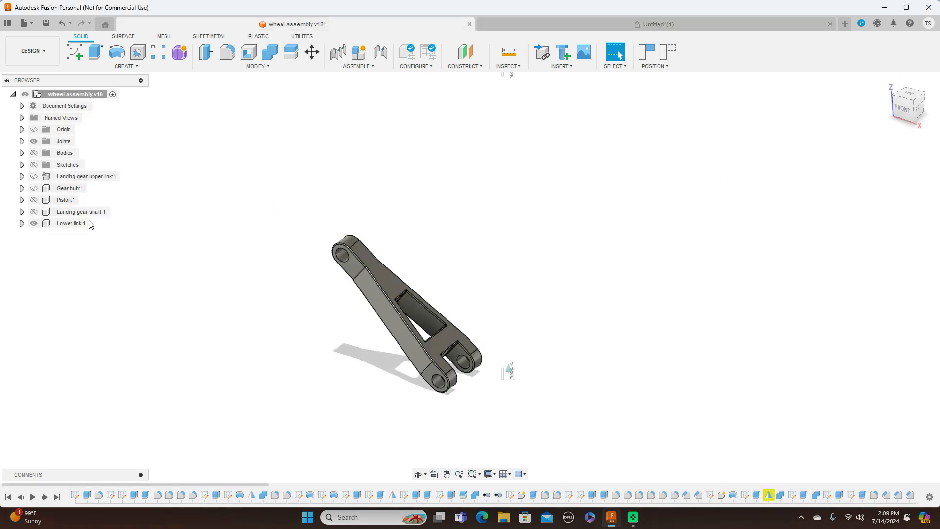
click(43, 213)
click(35, 212)
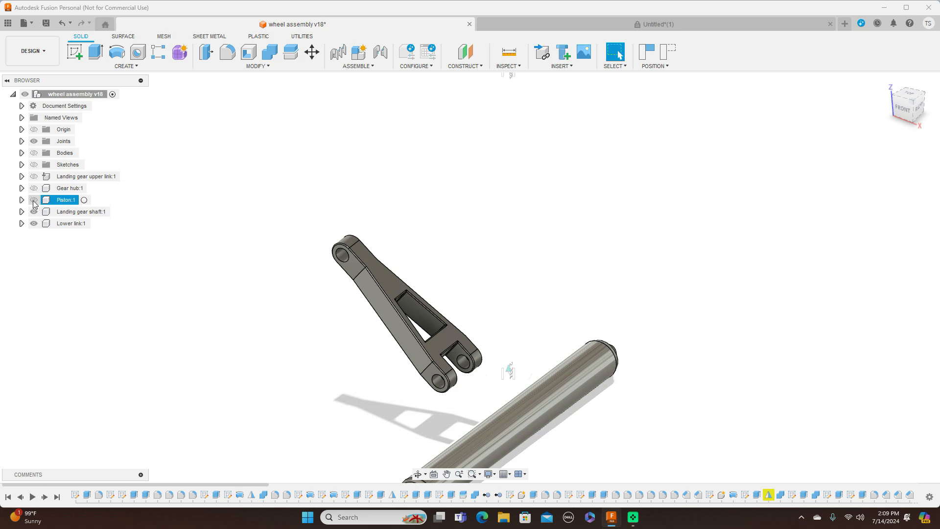
click(34, 200)
click(35, 189)
click(33, 189)
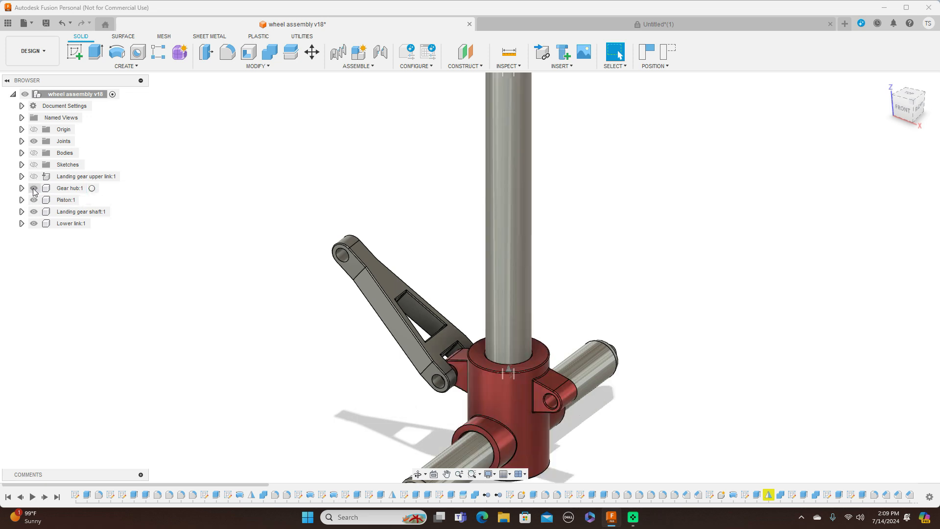
click(34, 176)
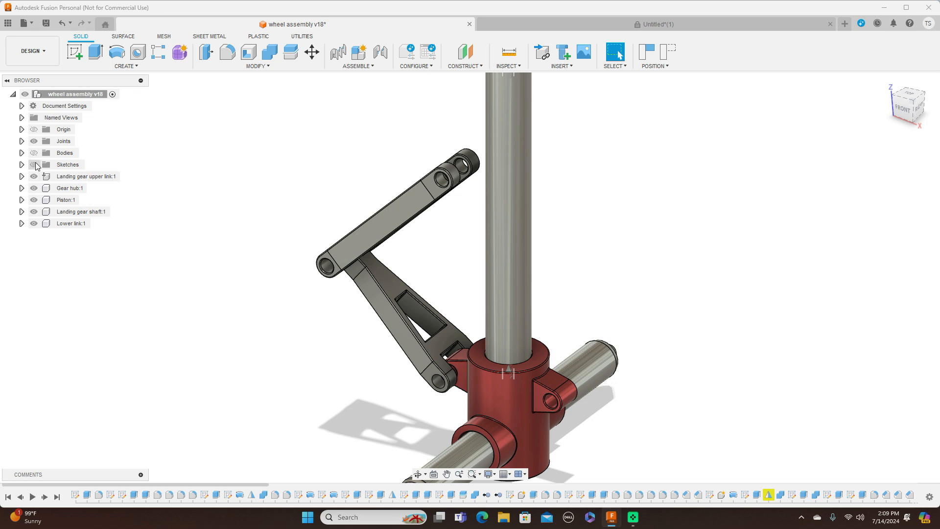
click(34, 153)
scroll(588, 261, down, 3)
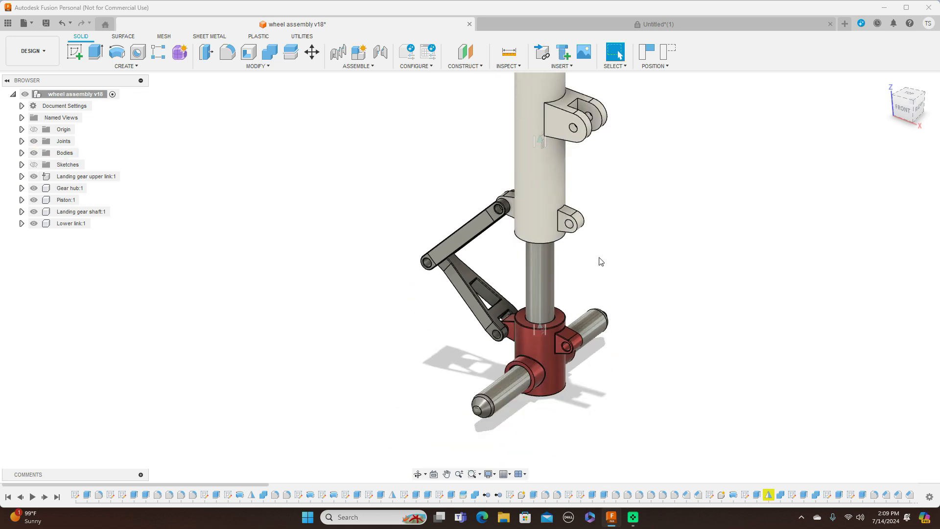
scroll(635, 265, down, 2)
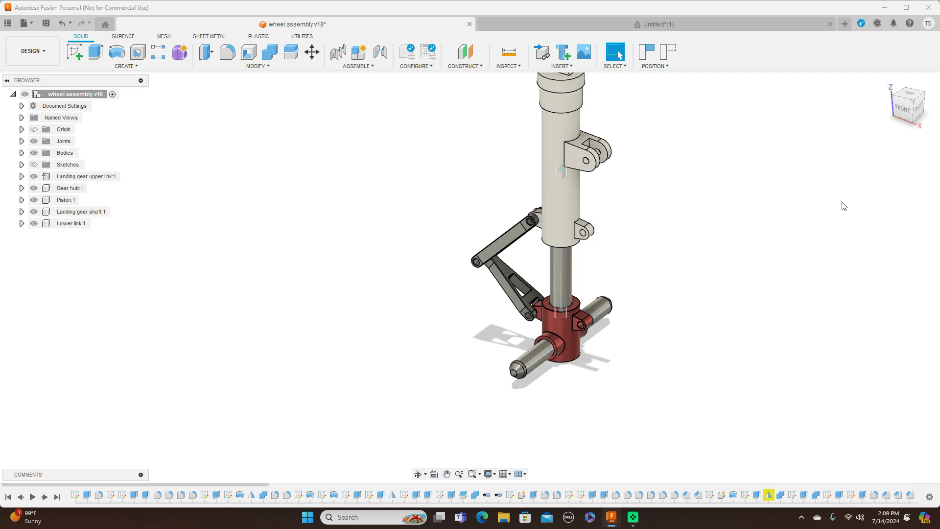
scroll(831, 222, down, 3)
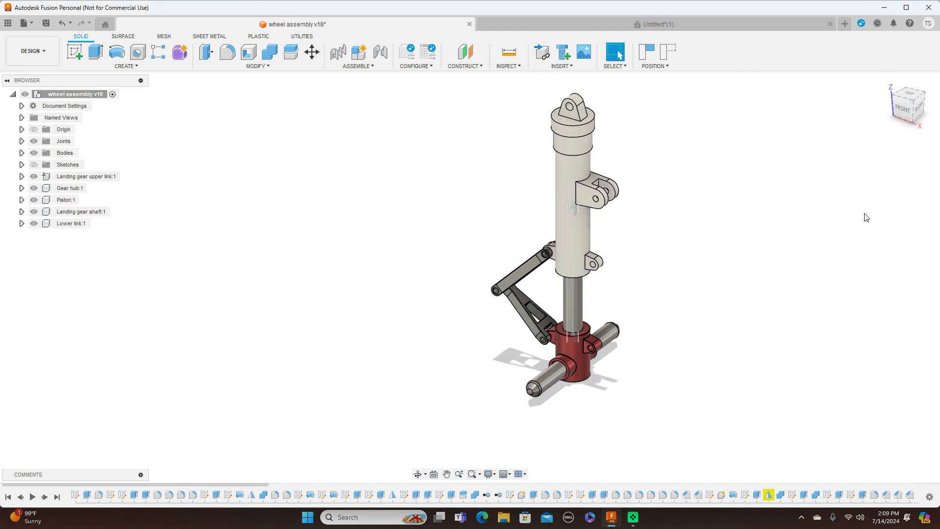
drag(919, 106, 918, 109)
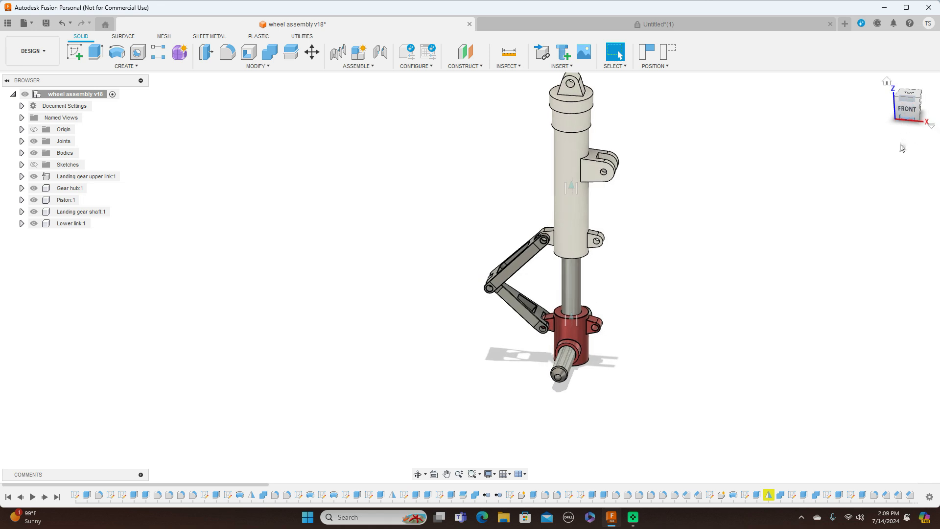